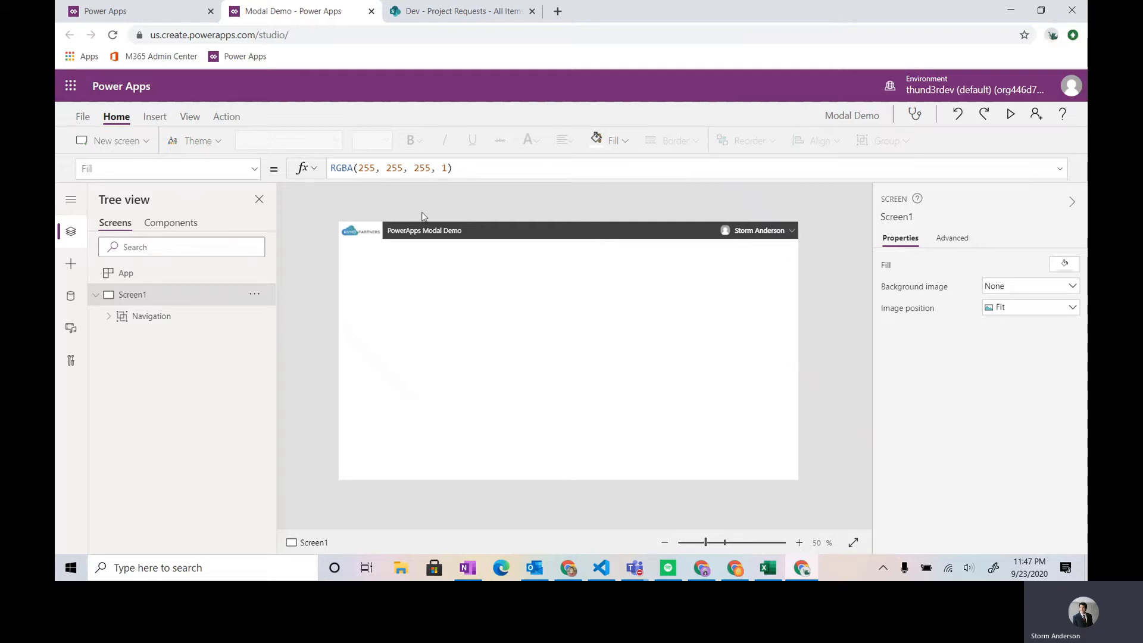
- Review the Project Requests list in SharePoint and its Request Type choices in grid view
{"action": "left_click", "coordinate": [462, 15]}
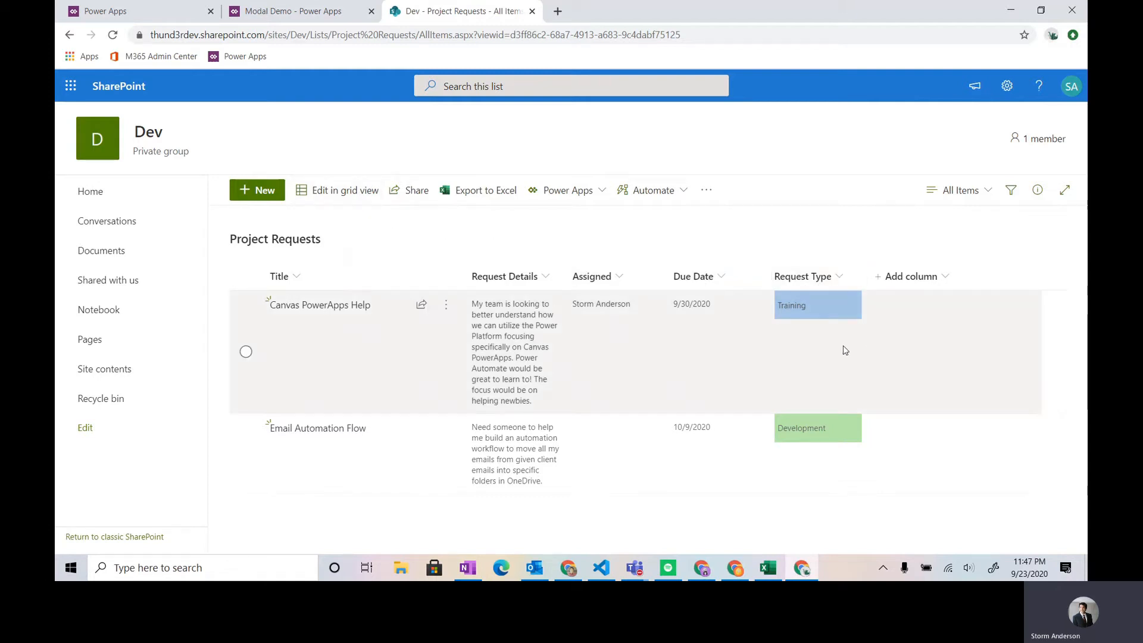
{"action": "left_click", "coordinate": [345, 192]}
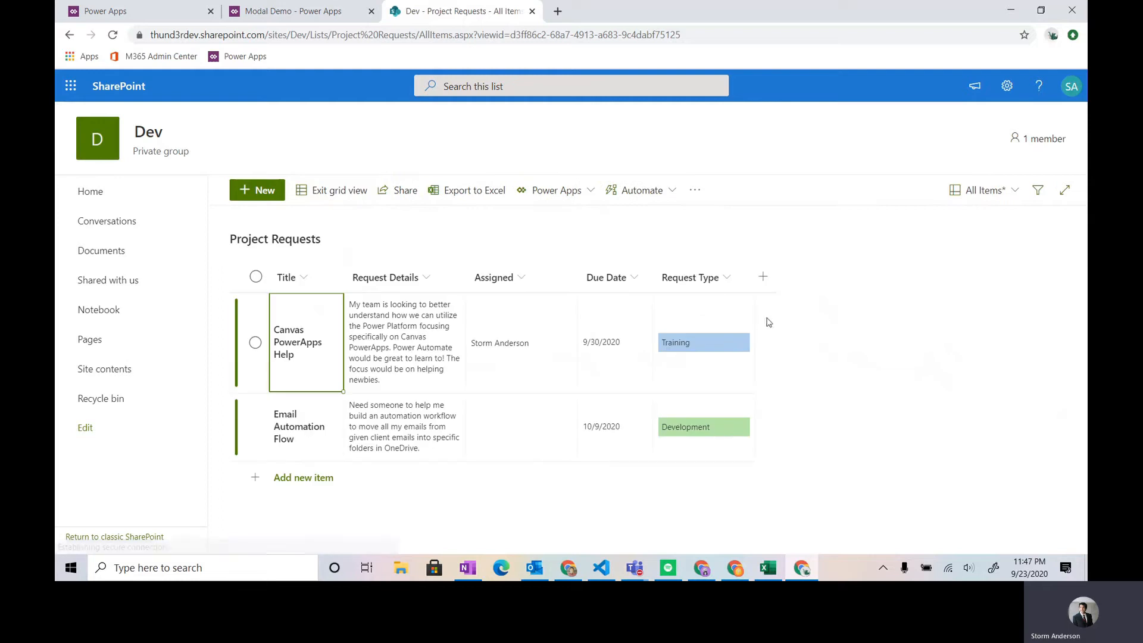
{"action": "left_click", "coordinate": [722, 351]}
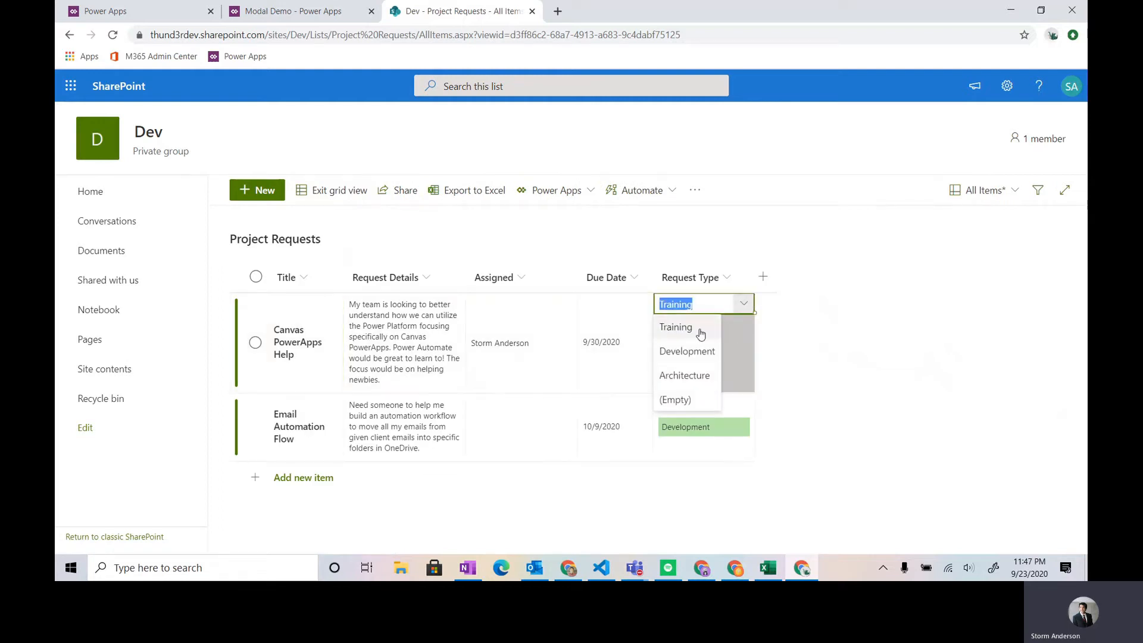
{"action": "left_click", "coordinate": [739, 253]}
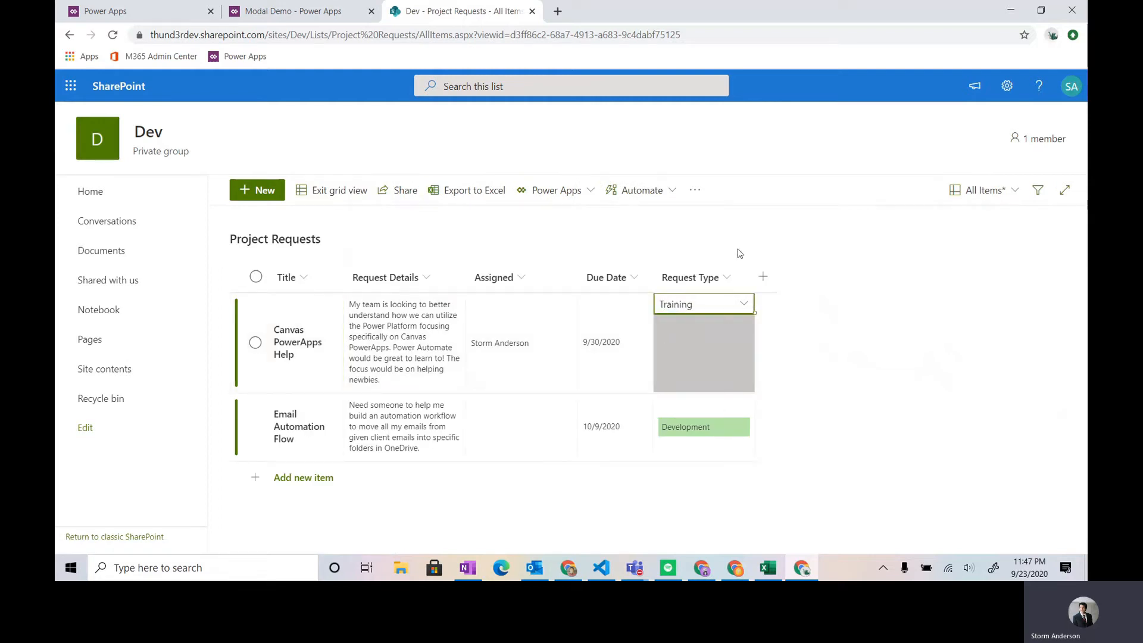
{"action": "left_click", "coordinate": [307, 192]}
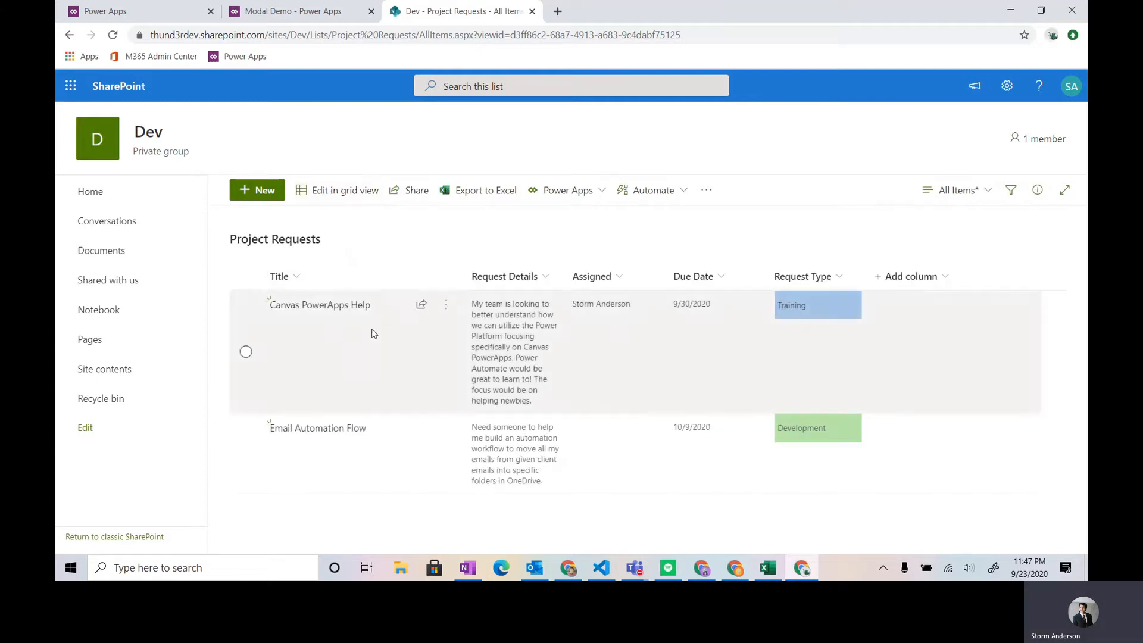
- Switch back to the Modal Demo app in Power Apps and inspect its Project Requests data source and available connectors
{"action": "left_click", "coordinate": [310, 13]}
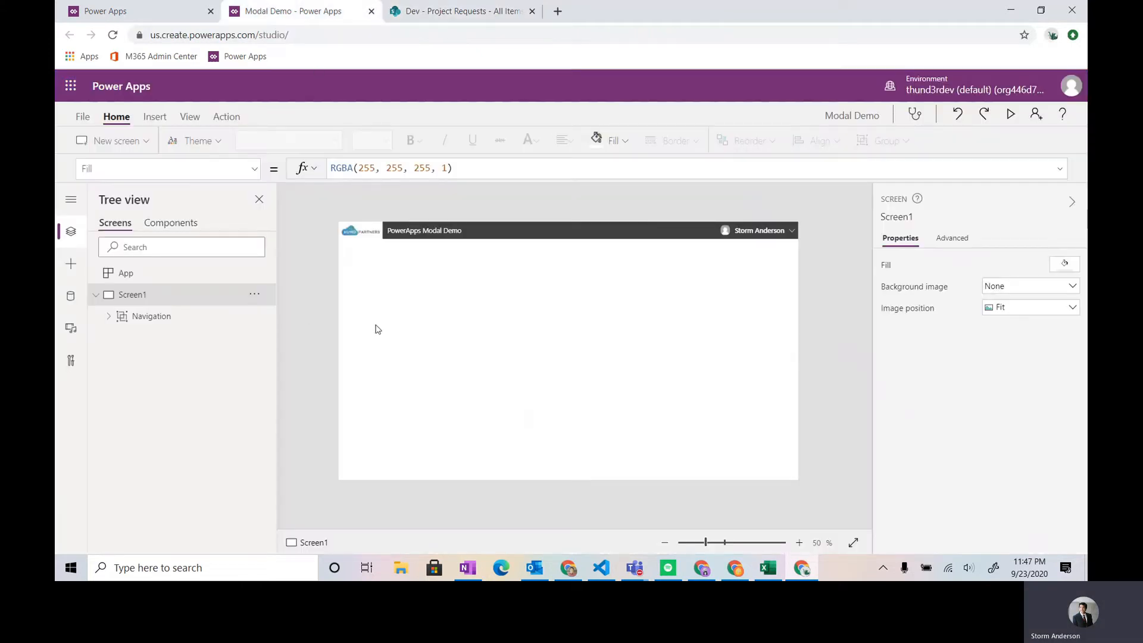
{"action": "left_click", "coordinate": [70, 296]}
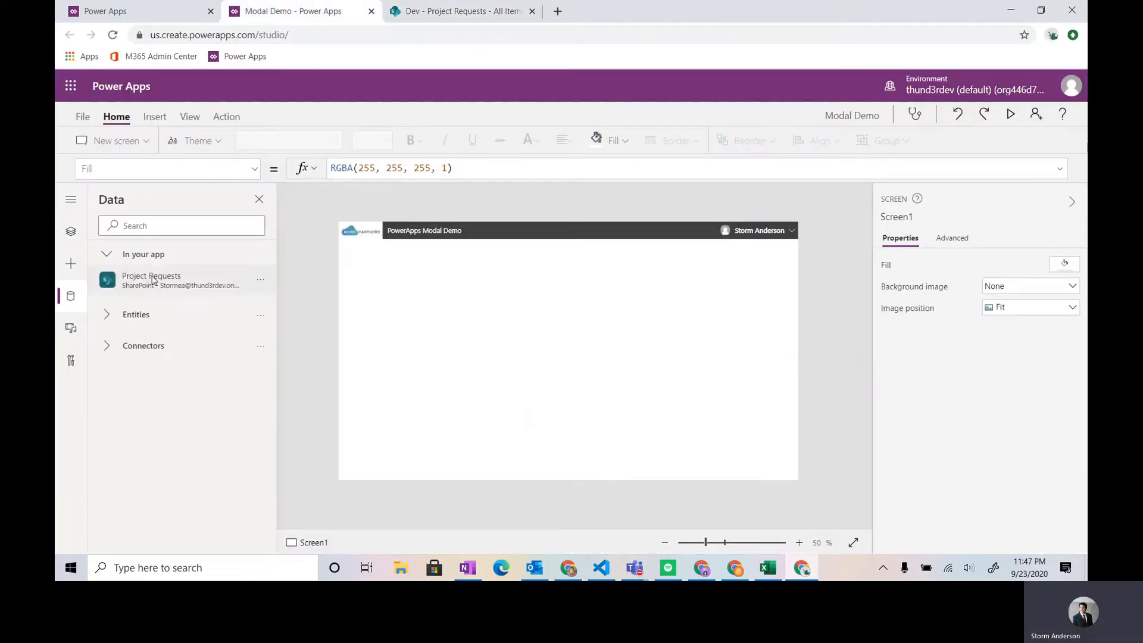
{"action": "mouse_move", "coordinate": [183, 278]}
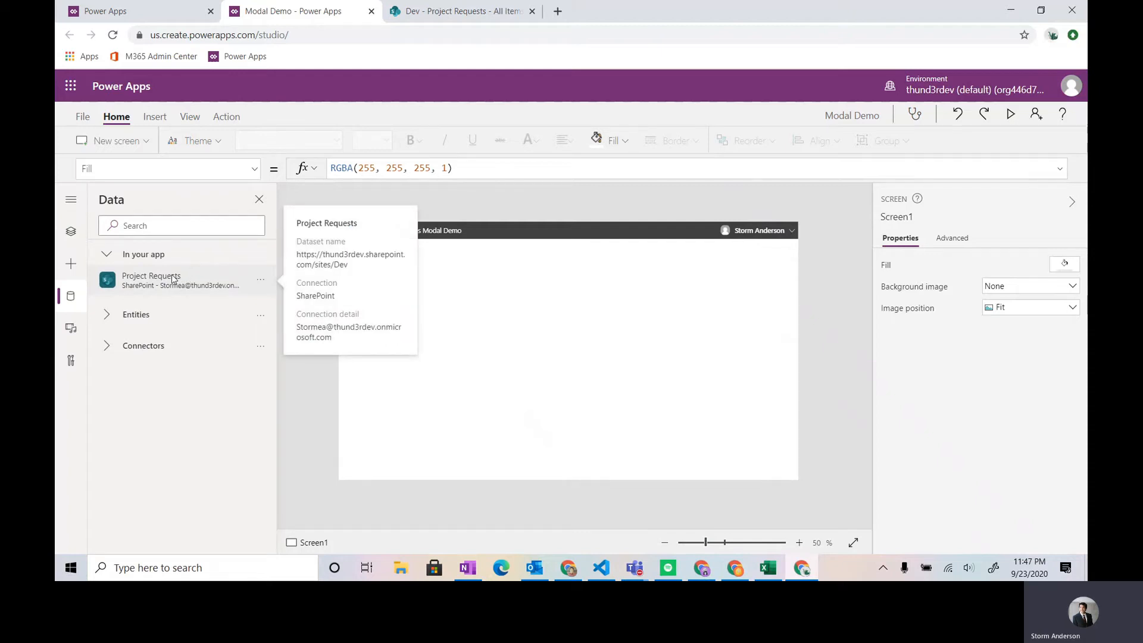
{"action": "left_click", "coordinate": [159, 352]}
{"action": "mouse_move", "coordinate": [136, 409]}
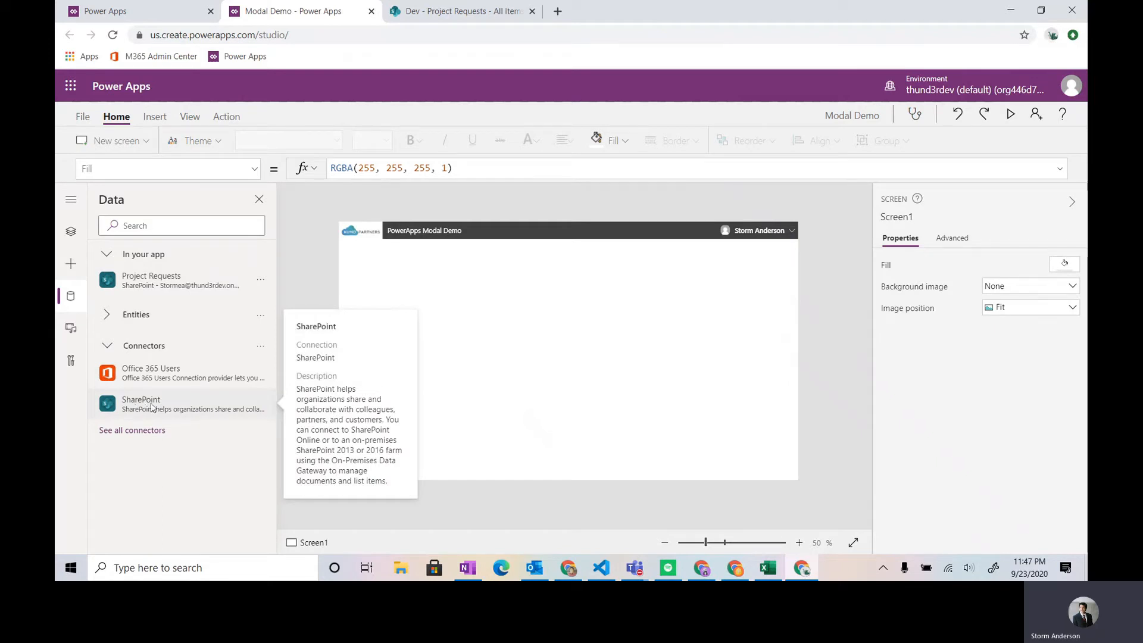
- Search the data sources for "Share" to view the SharePoint connector, and clear the search
{"action": "left_click", "coordinate": [165, 225]}
{"action": "type", "text": "Share"}
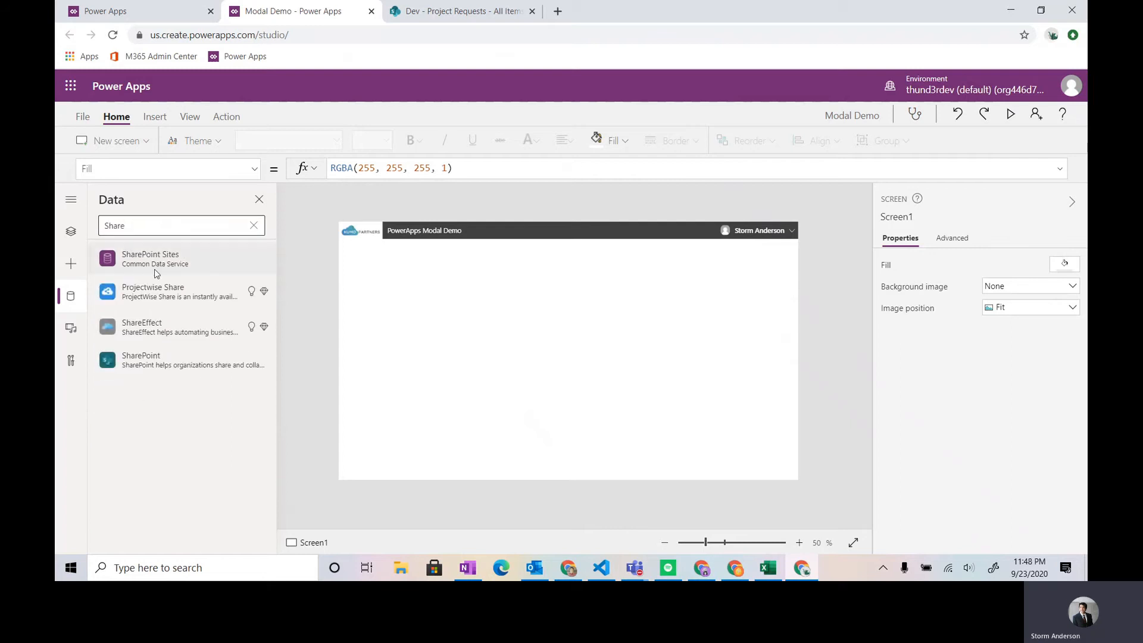
{"action": "mouse_move", "coordinate": [157, 364]}
{"action": "key", "text": "ctrl+a"}
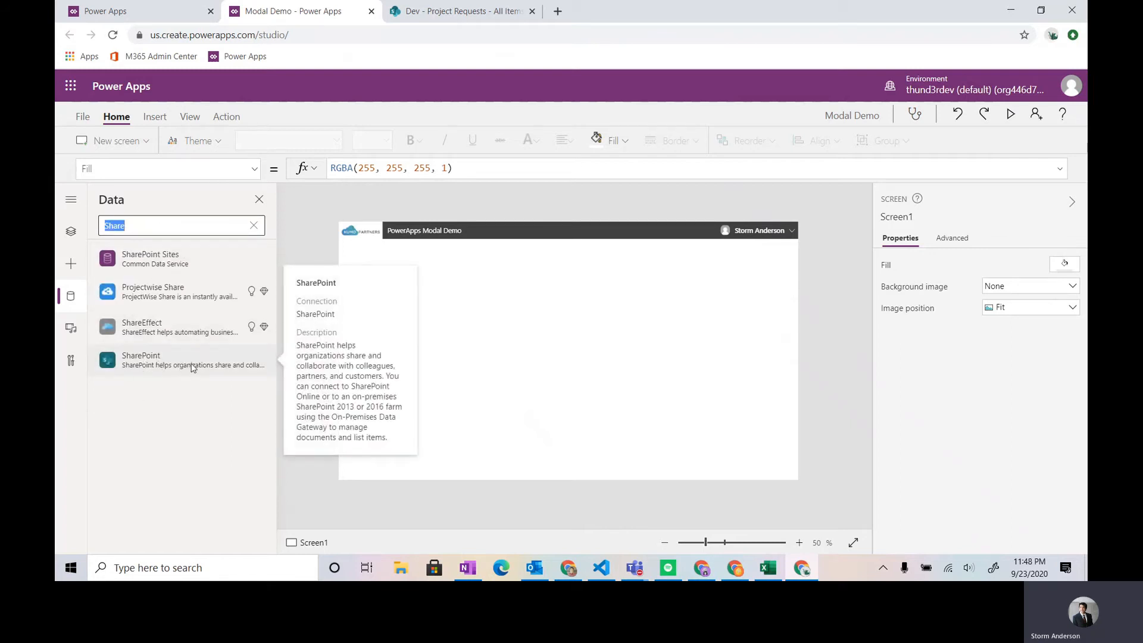
{"action": "key", "text": "BackSpace"}
{"action": "mouse_move", "coordinate": [162, 296]}
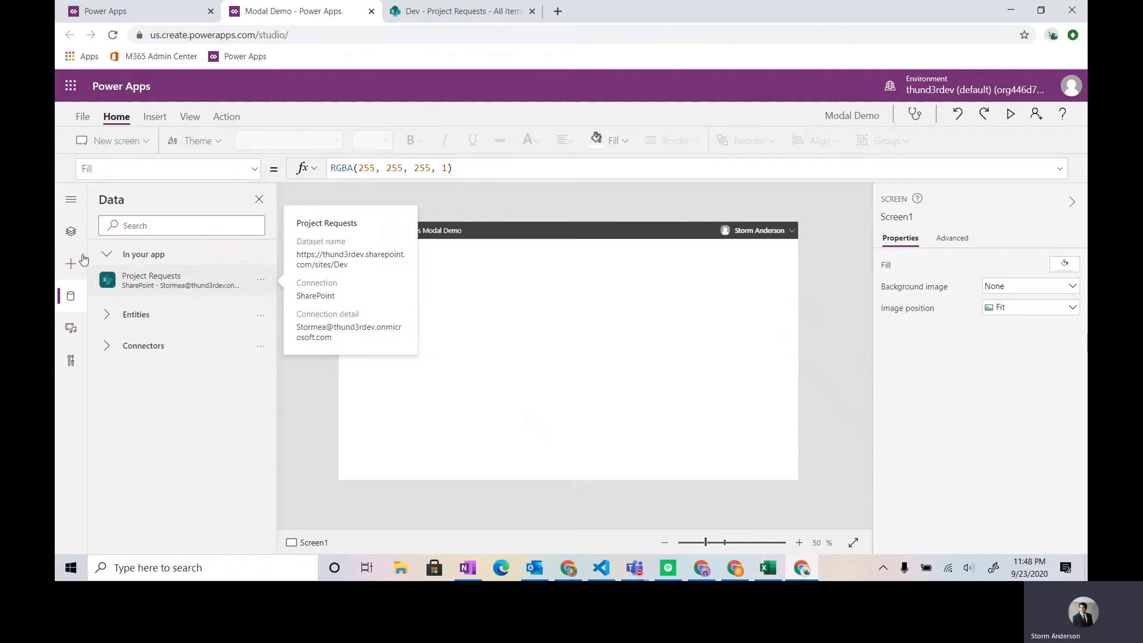
- Insert a data table on Screen1 and connect it to the Project Requests data source
{"action": "left_click", "coordinate": [72, 235]}
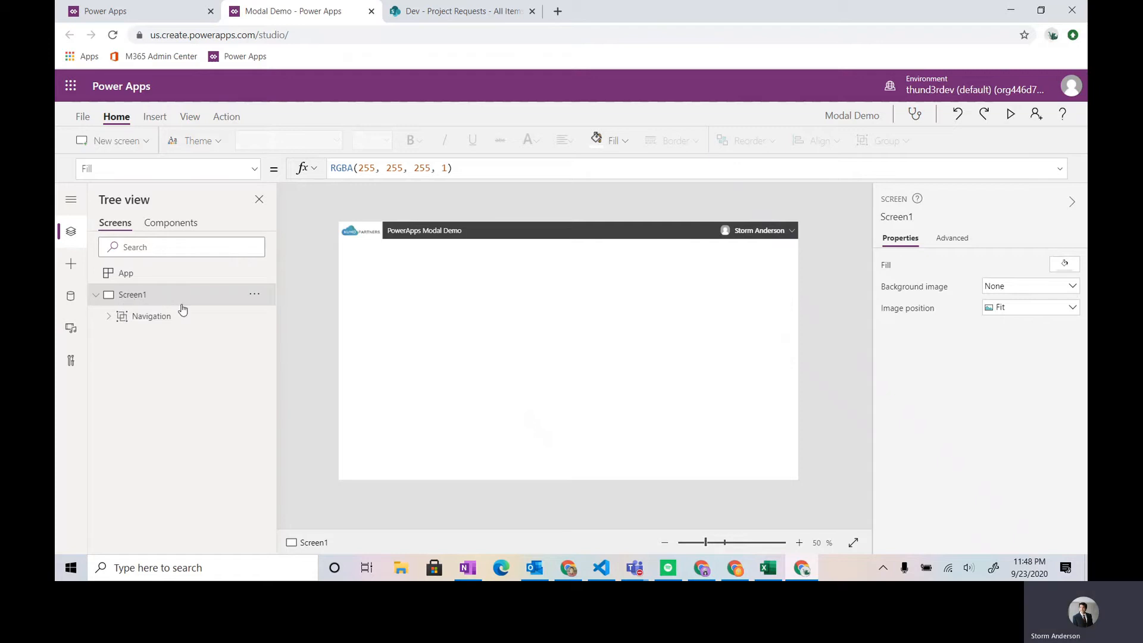
{"action": "left_click", "coordinate": [70, 266]}
{"action": "left_click", "coordinate": [143, 226]}
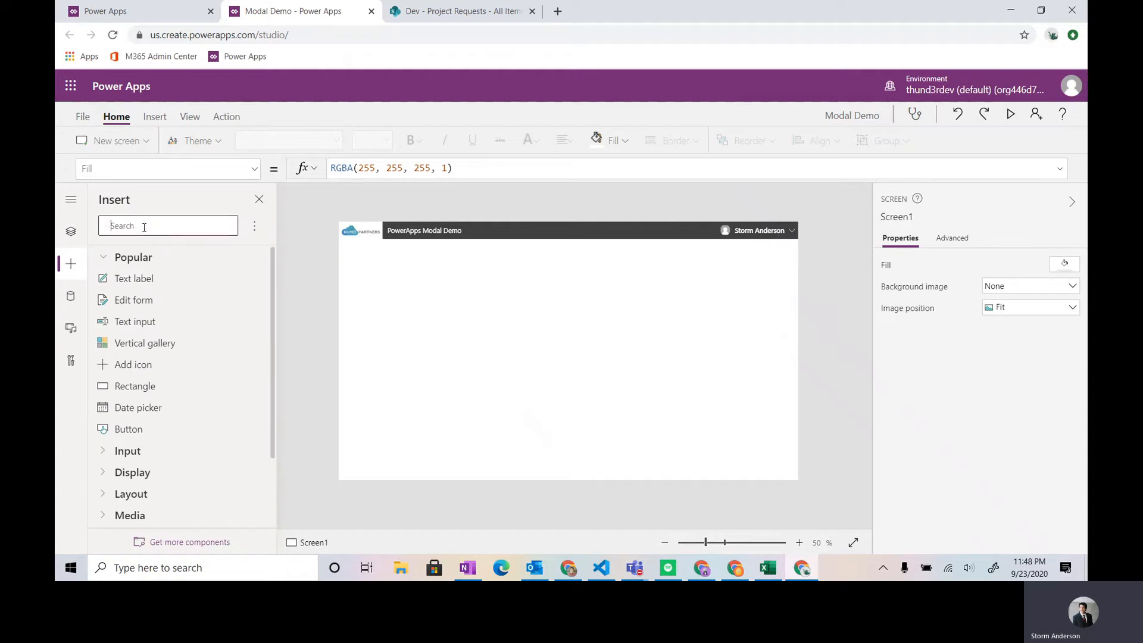
{"action": "type", "text": "data"}
{"action": "left_click", "coordinate": [153, 280]}
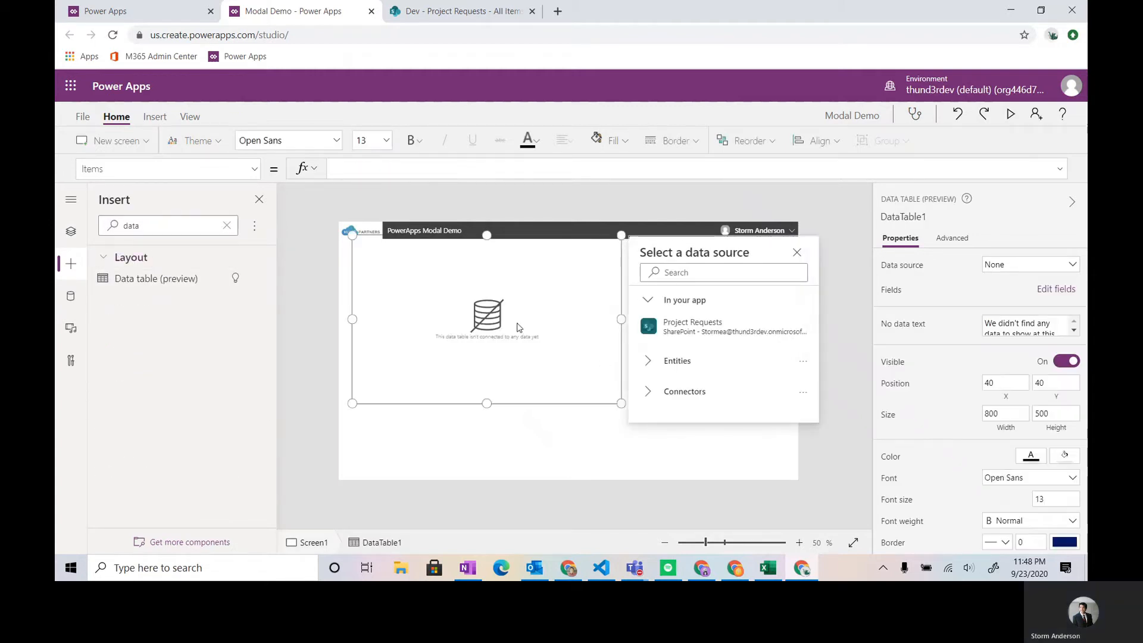
{"action": "left_click", "coordinate": [687, 330]}
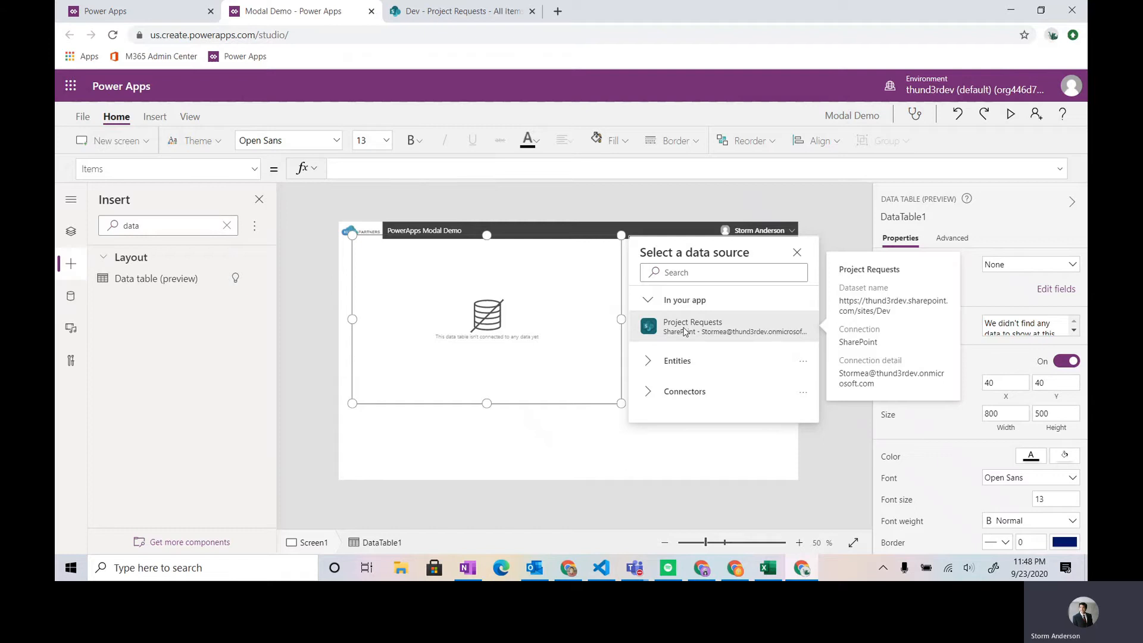
- Move and enlarge the data table to about 1264 wide and 518 high, at about X 34, Y 190
{"action": "left_click", "coordinate": [621, 362]}
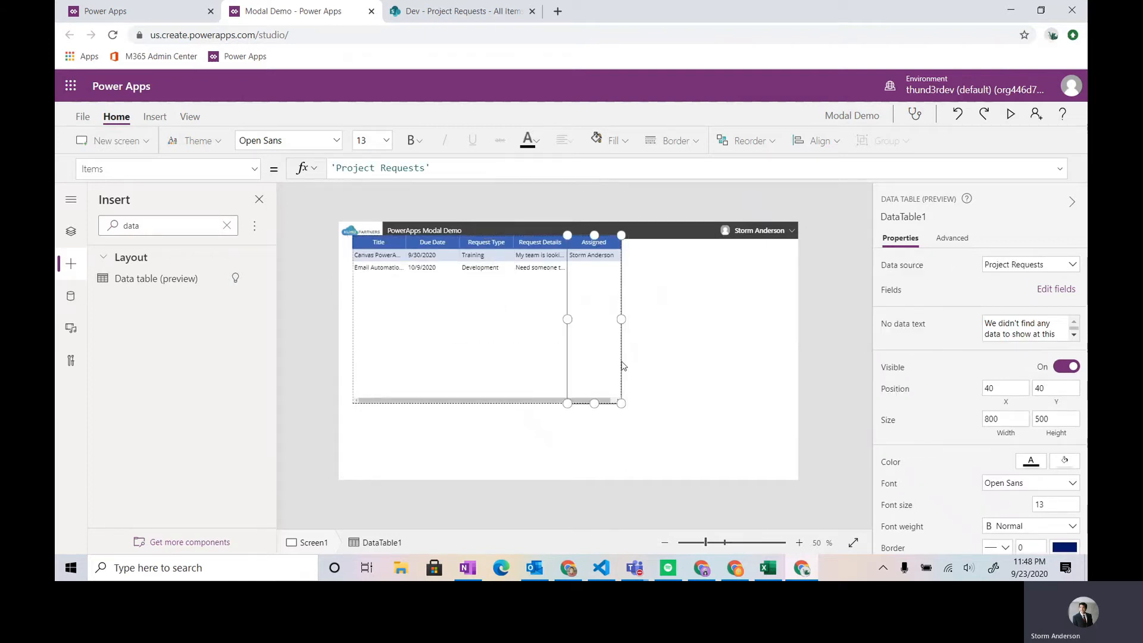
{"action": "left_click", "coordinate": [533, 402]}
{"action": "left_click_drag", "start_coordinate": [621, 397], "coordinate": [619, 453]}
{"action": "left_click_drag", "start_coordinate": [620, 376], "coordinate": [775, 375]}
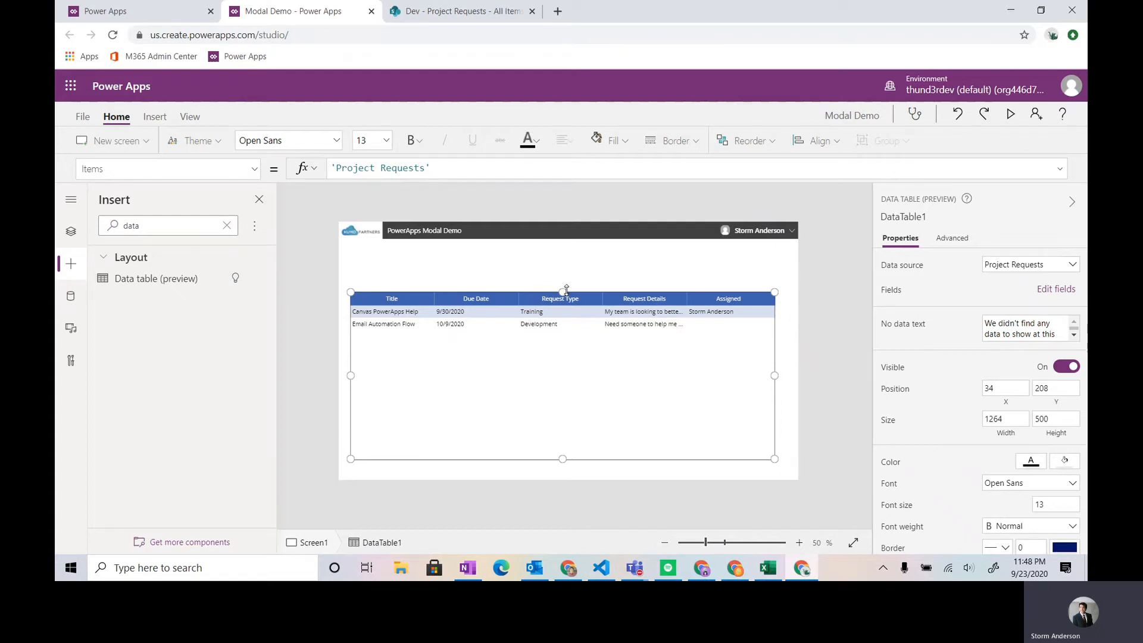
{"action": "left_click_drag", "start_coordinate": [564, 292], "coordinate": [568, 284]}
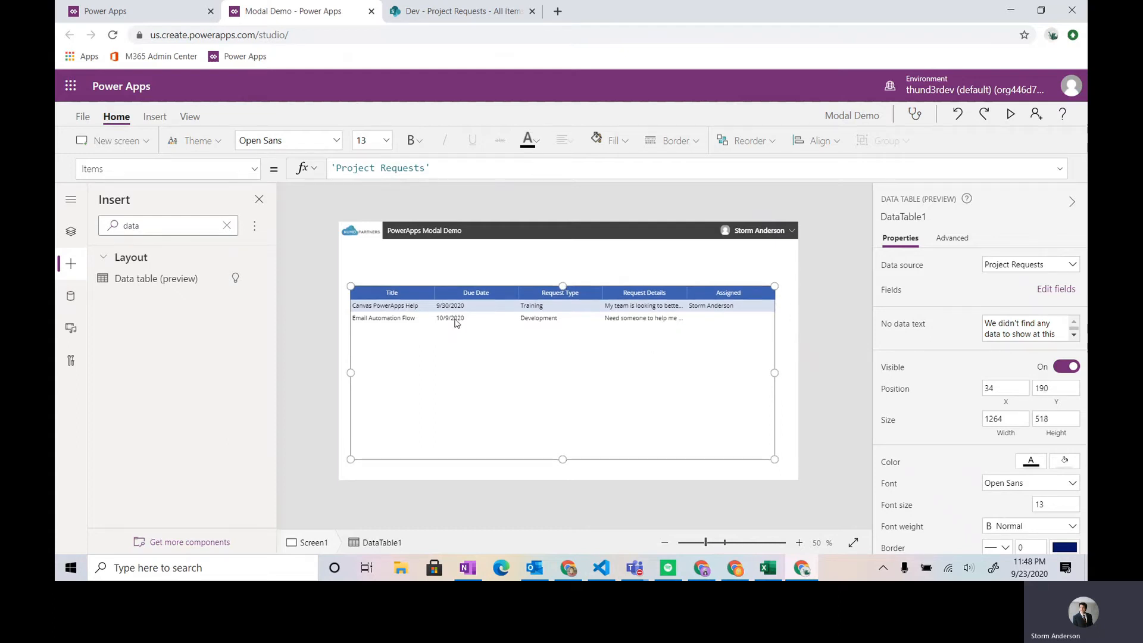
- Insert a button and place it just above the data table's right end, at about X 1138, Y 134
{"action": "left_click", "coordinate": [69, 232]}
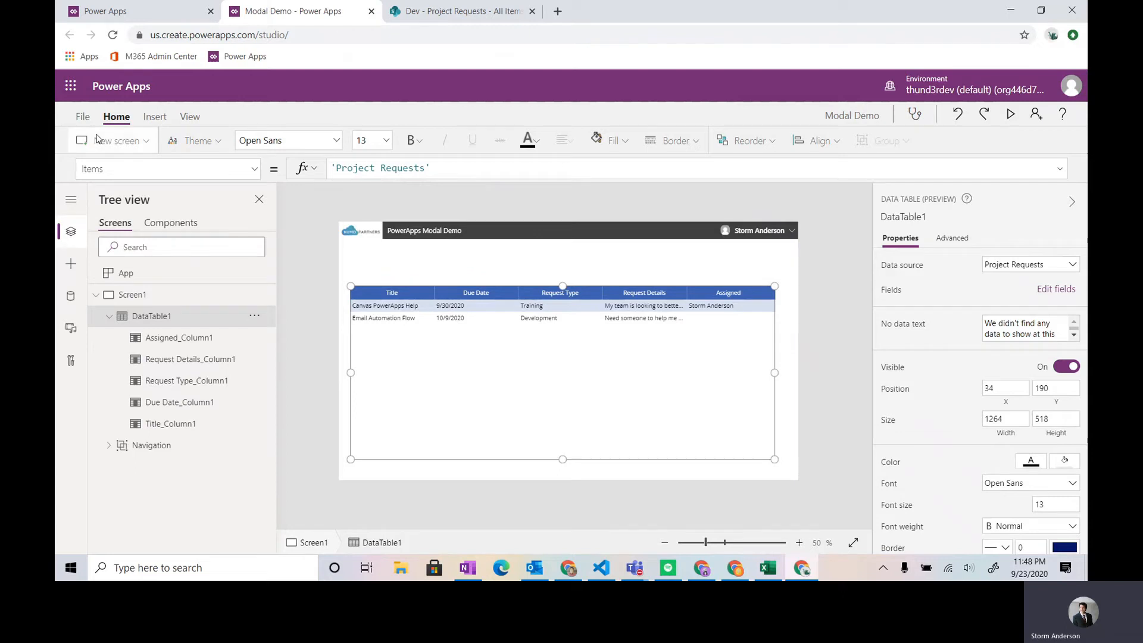
{"action": "left_click", "coordinate": [71, 268]}
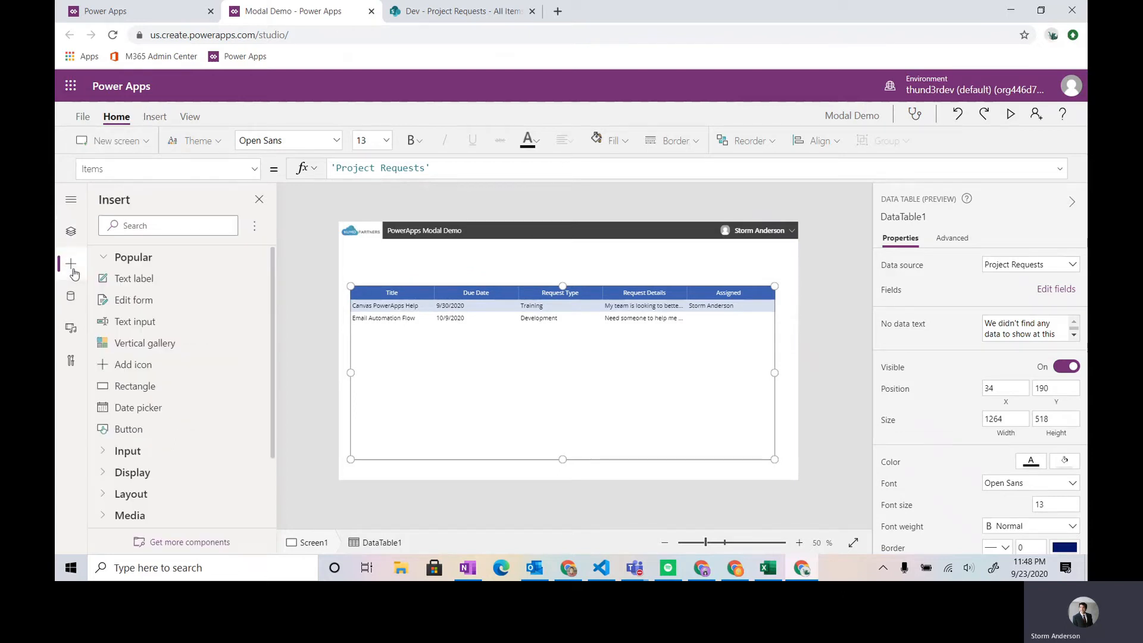
{"action": "left_click", "coordinate": [145, 428]}
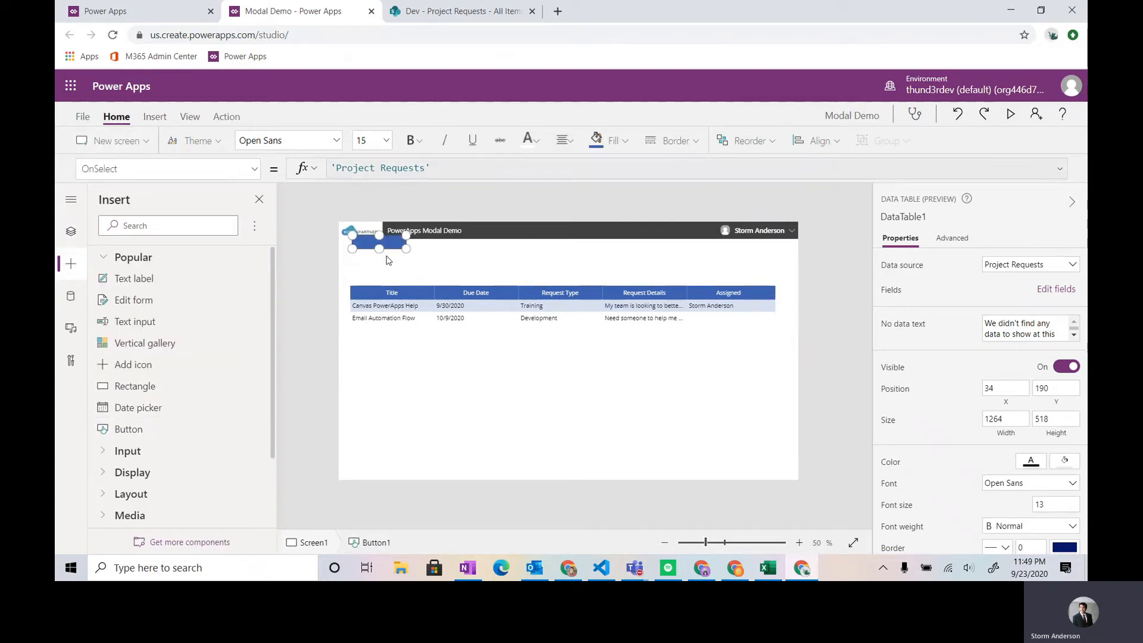
{"action": "left_click_drag", "start_coordinate": [369, 242], "coordinate": [737, 274]}
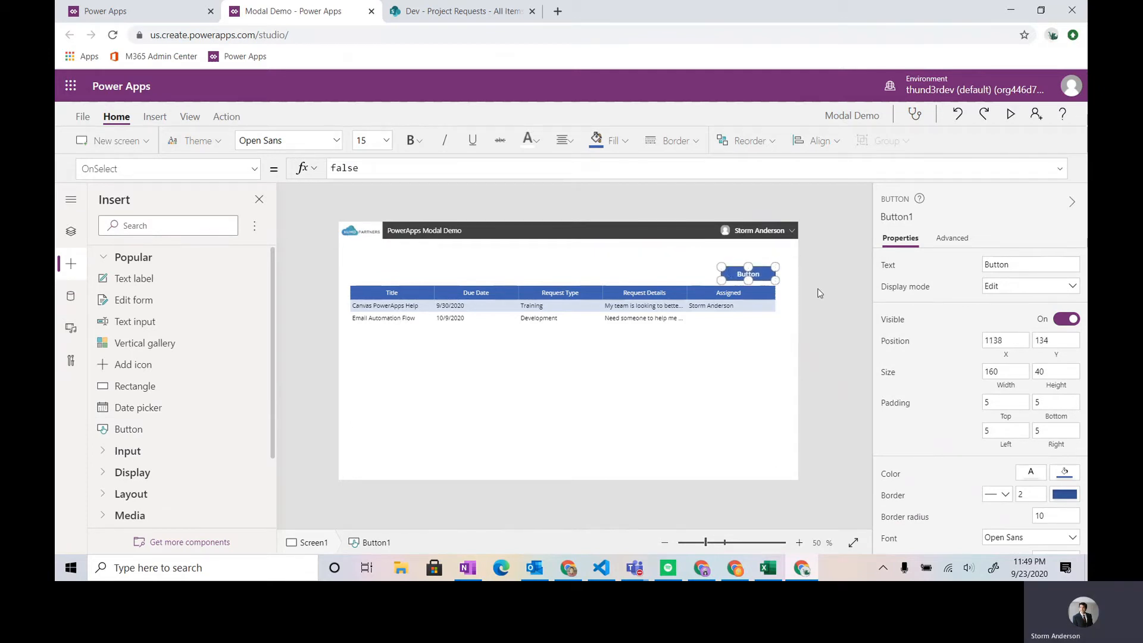
- Label the button "New Request" and save the app
{"action": "double_click", "coordinate": [733, 274]}
{"action": "type", "text": "New Request"}
{"action": "left_click", "coordinate": [649, 277]}
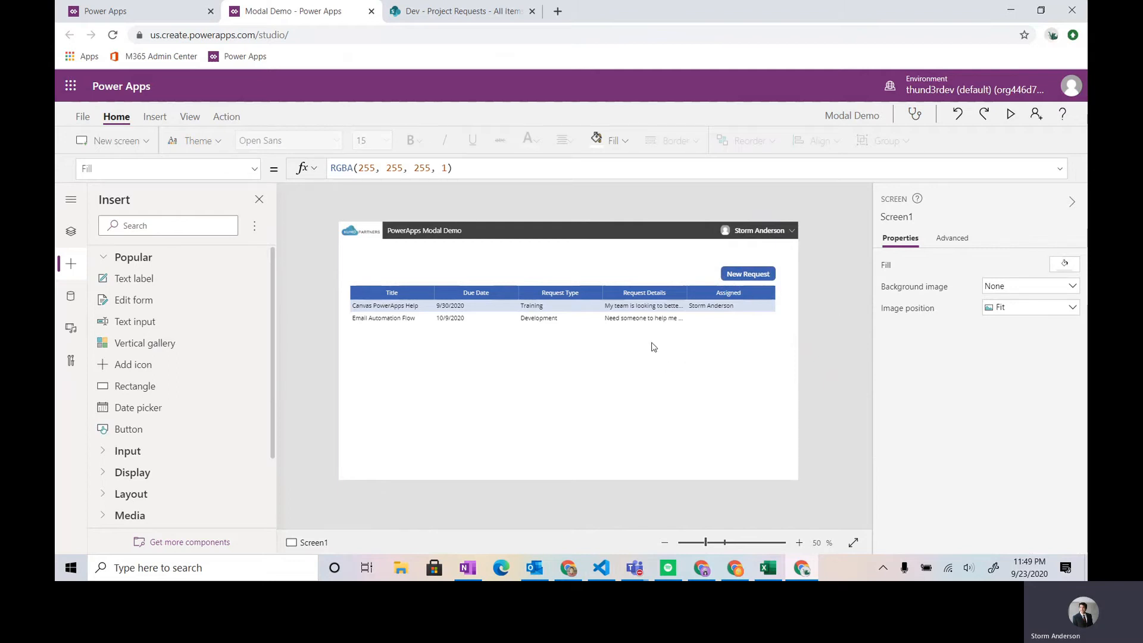
{"action": "left_click", "coordinate": [70, 232]}
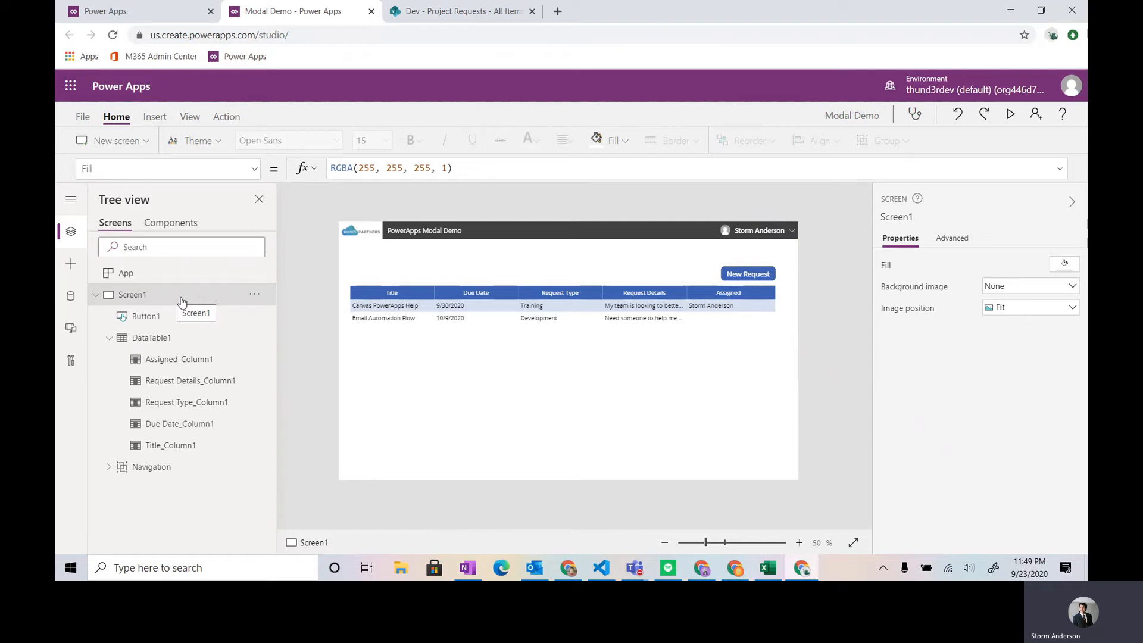
{"action": "key", "text": "ctrl+s"}
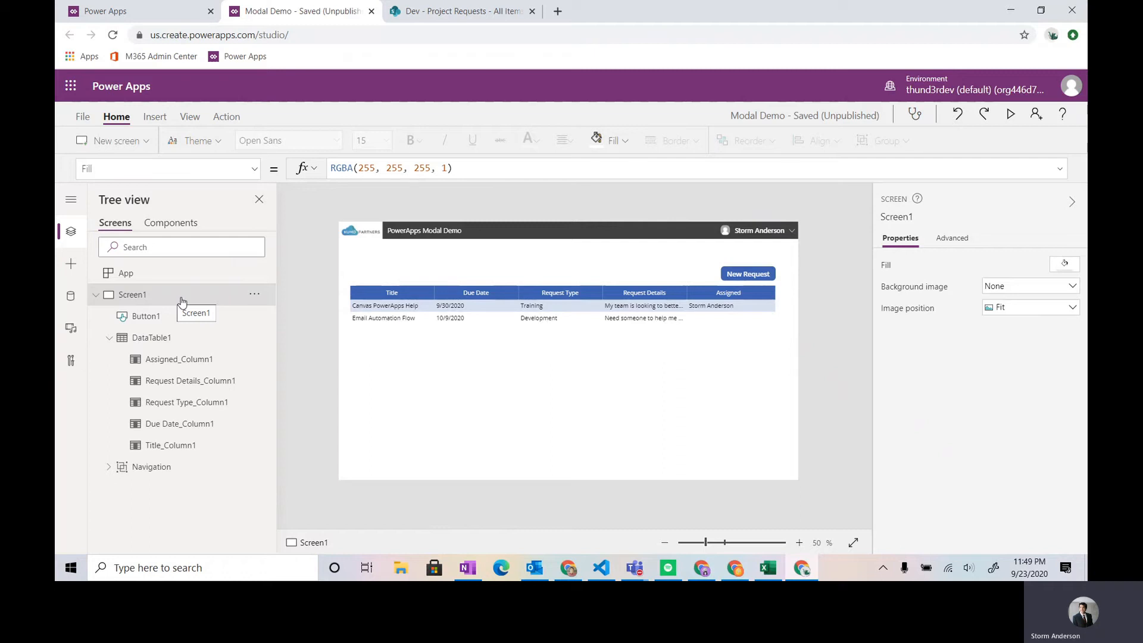
- Insert a rectangle that covers the whole screen, 1366 wide and 768 high, at X 0, Y 0
{"action": "left_click", "coordinate": [71, 265]}
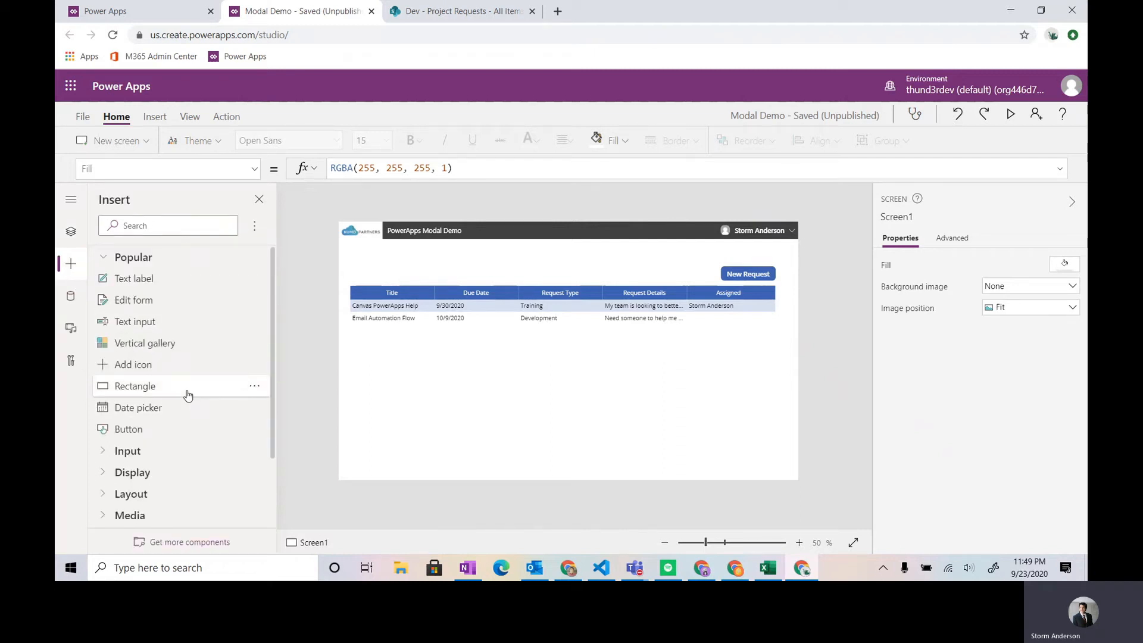
{"action": "left_click", "coordinate": [134, 385]}
{"action": "left_click_drag", "start_coordinate": [387, 255], "coordinate": [831, 514]}
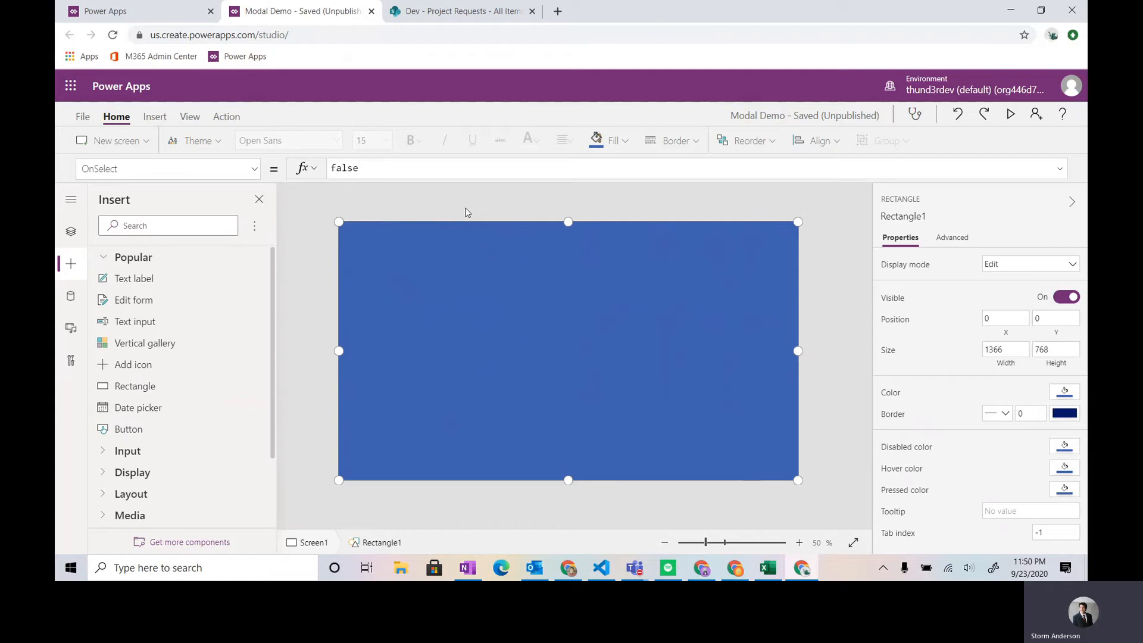
- Set the full-screen rectangle's fill to RGBA(60, 60, 60, 0.7) for a semi-transparent dark overlay
{"action": "left_click", "coordinate": [609, 140]}
{"action": "left_click", "coordinate": [381, 167]}
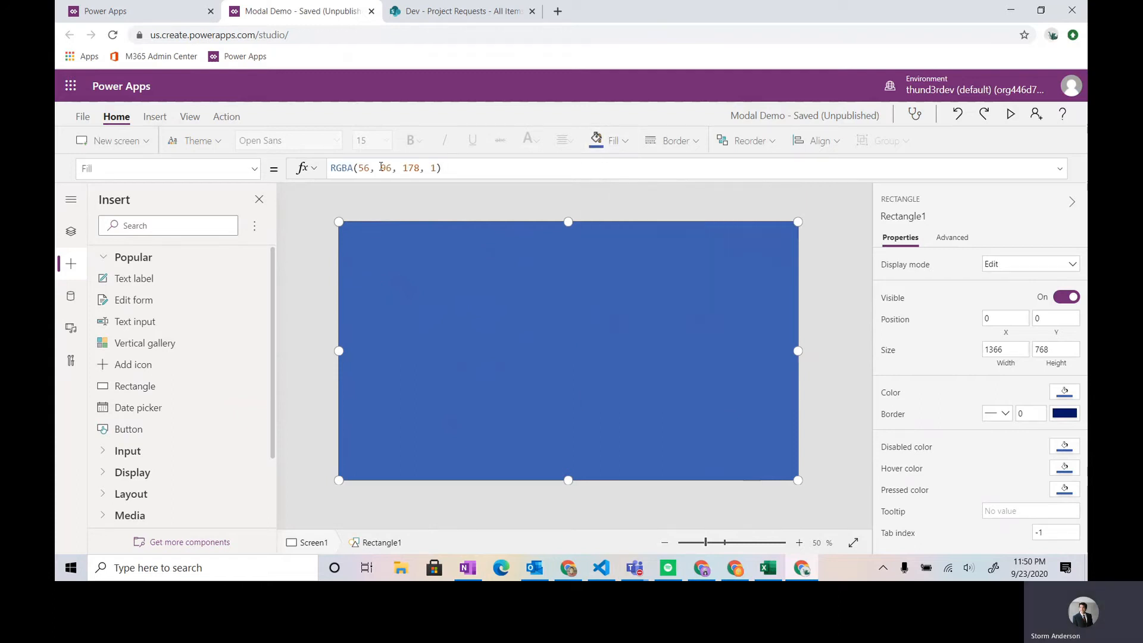
{"action": "double_click", "coordinate": [363, 168]}
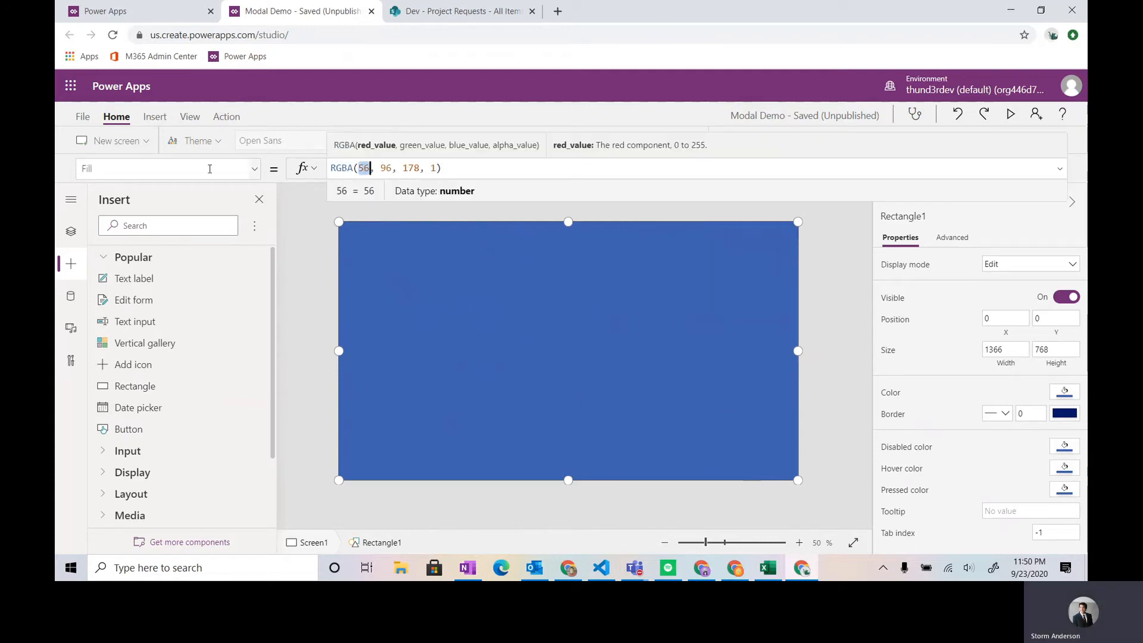
{"action": "type", "text": "60"}
{"action": "double_click", "coordinate": [387, 168]}
{"action": "type", "text": "60"}
{"action": "double_click", "coordinate": [411, 169]}
{"action": "type", "text": "60"}
{"action": "double_click", "coordinate": [427, 168]}
{"action": "type", "text": "0."}
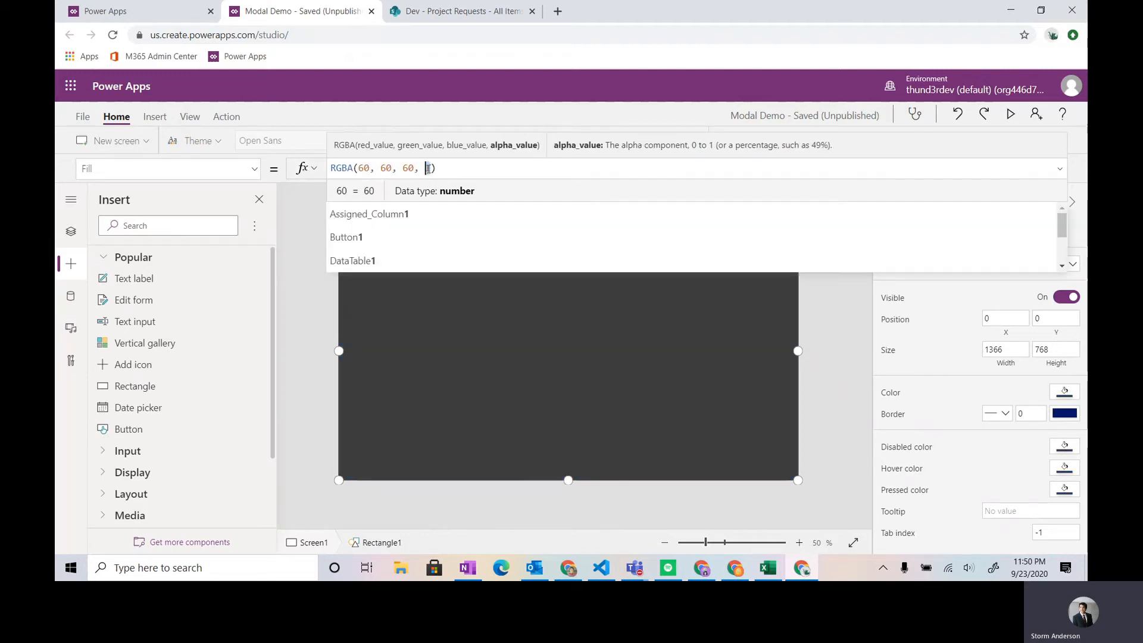
{"action": "type", "text": "7"}
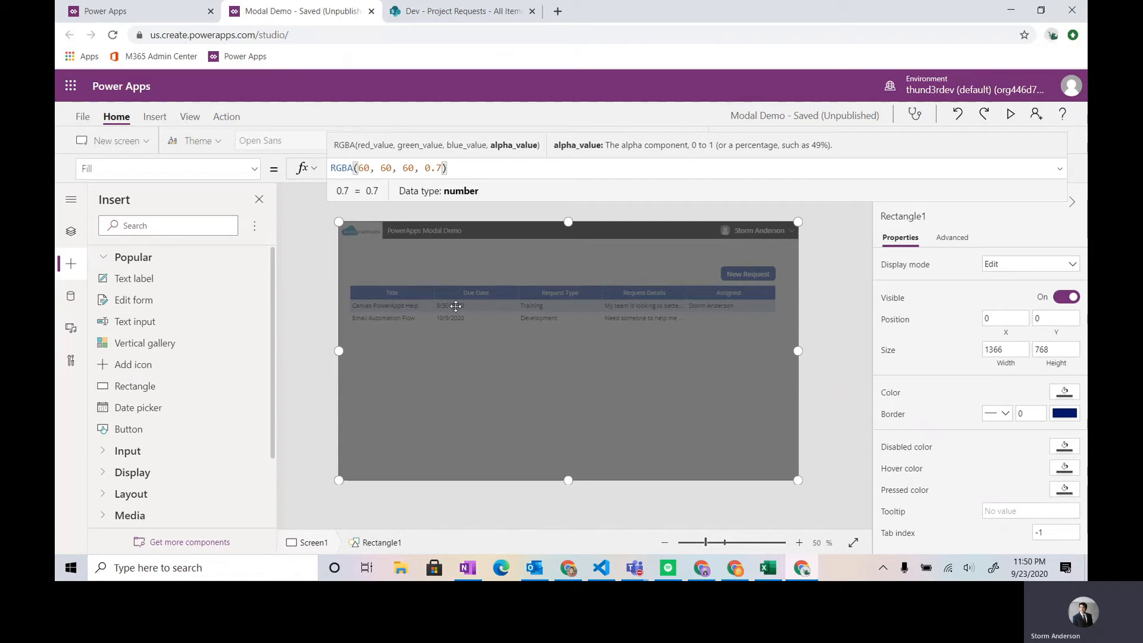
- Insert a second rectangle about 526 wide and 440 high, centred over the dark overlay
{"action": "left_click", "coordinate": [109, 388]}
{"action": "left_click_drag", "start_coordinate": [364, 256], "coordinate": [634, 435]}
{"action": "left_click_drag", "start_coordinate": [544, 357], "coordinate": [572, 349]}
- Fill the second rectangle with white, widen it to about 586, and move it to about X 373, Y 190
{"action": "left_click", "coordinate": [608, 142]}
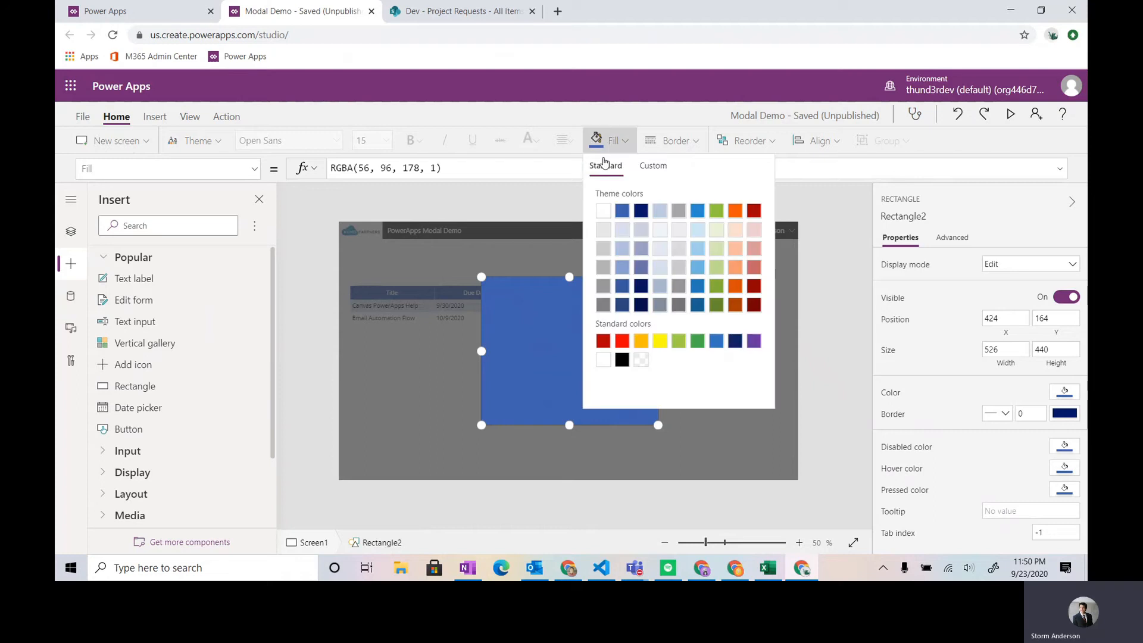
{"action": "left_click", "coordinate": [603, 211]}
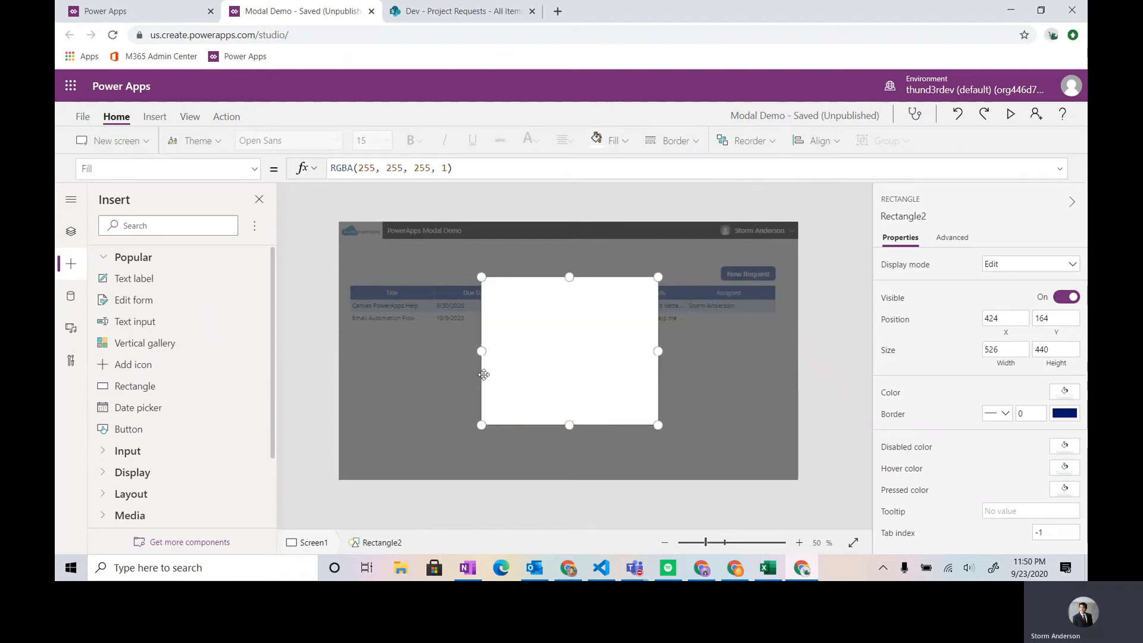
{"action": "left_click_drag", "start_coordinate": [479, 352], "coordinate": [459, 352]}
{"action": "left_click_drag", "start_coordinate": [530, 350], "coordinate": [538, 357]}
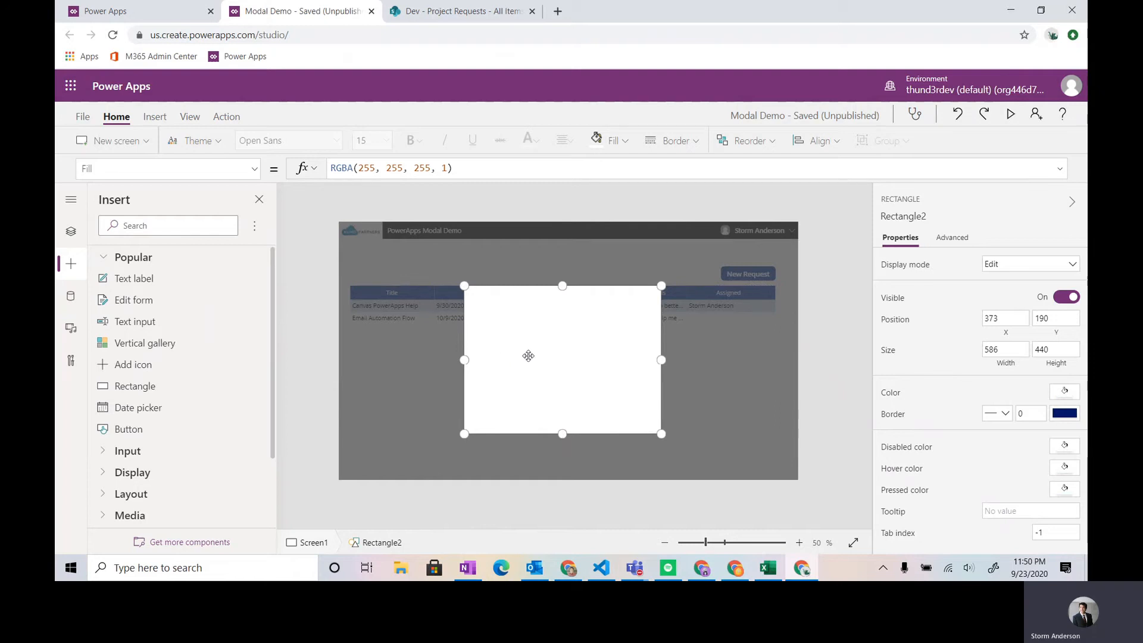
- Duplicate the white rectangle and shape the copy into a header bar about 586 wide and 56 high, directly above the original
{"action": "key", "text": "ctrl+c"}
{"action": "key", "text": "ctrl+v"}
{"action": "left_click_drag", "start_coordinate": [528, 350], "coordinate": [524, 324]}
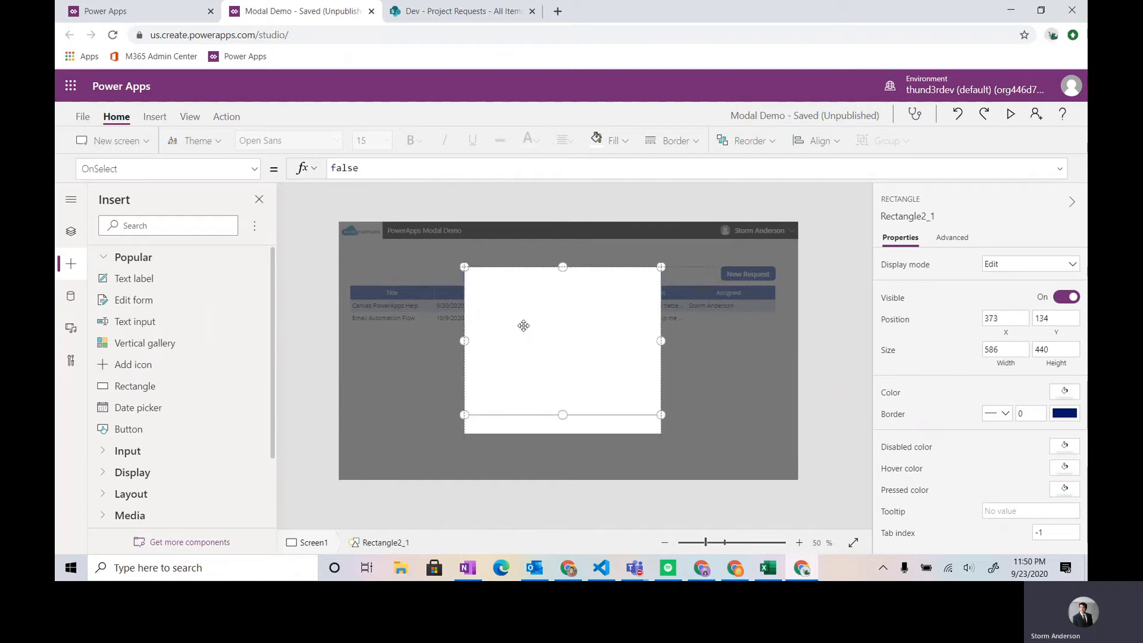
{"action": "left_click_drag", "start_coordinate": [563, 415], "coordinate": [566, 289]}
- Fill the header bar with black
{"action": "left_click", "coordinate": [610, 141]}
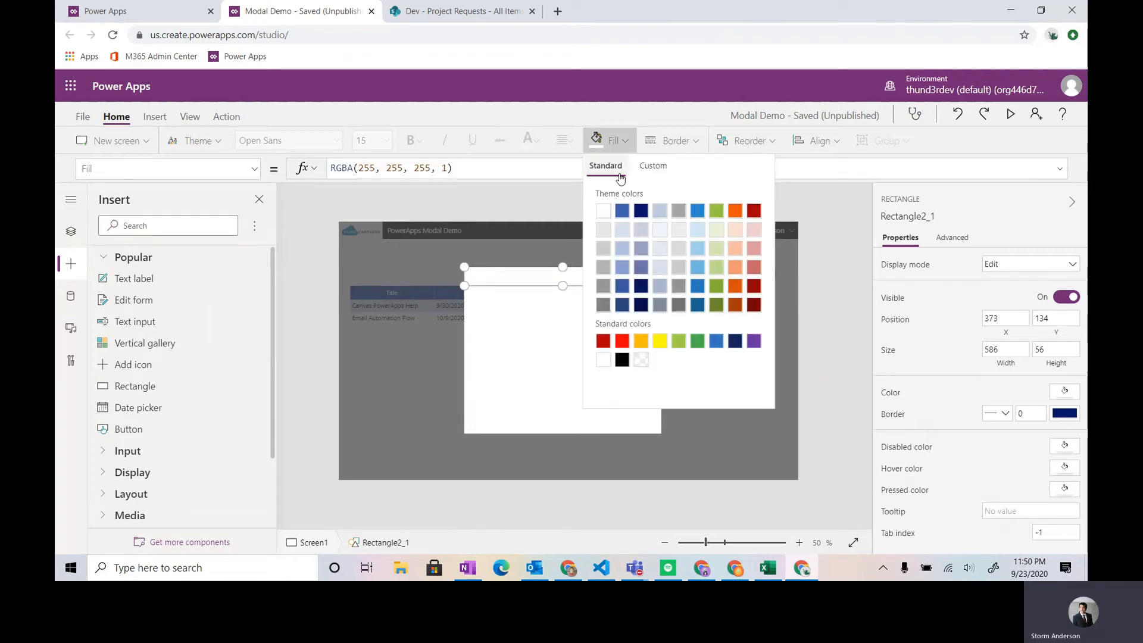
{"action": "left_click", "coordinate": [620, 361]}
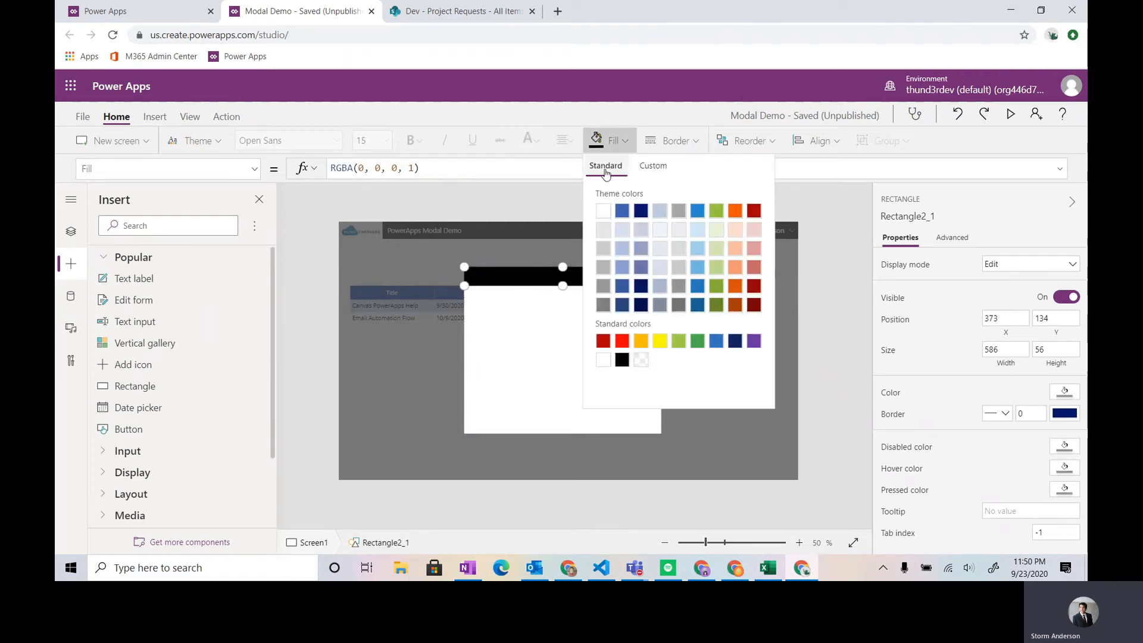
{"action": "left_click", "coordinate": [620, 137]}
{"action": "left_click", "coordinate": [174, 175]}
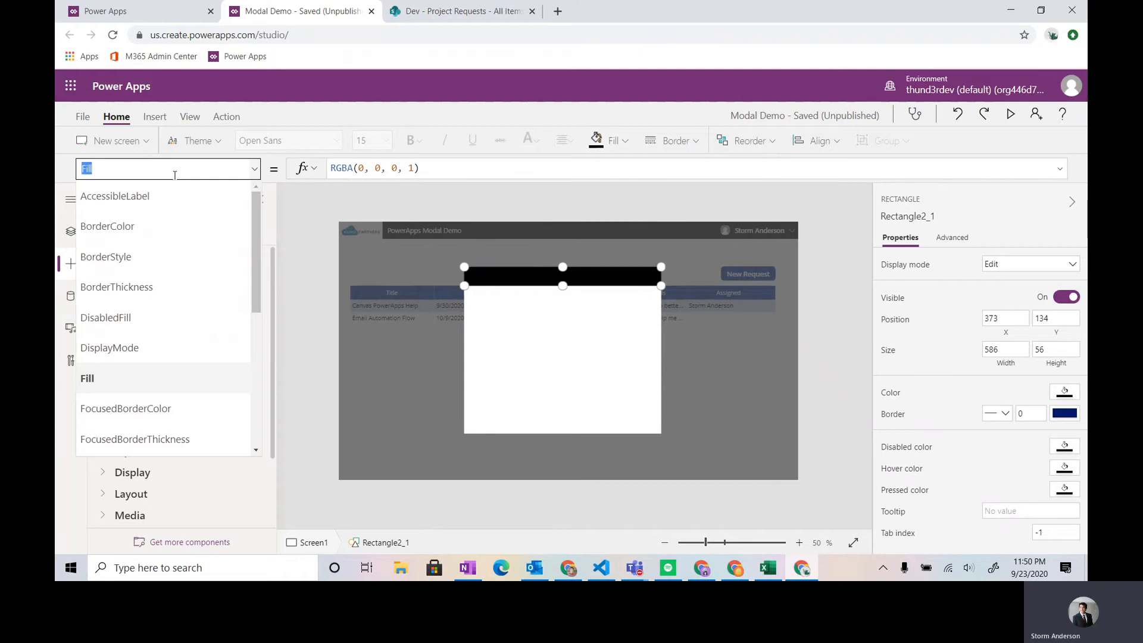
{"action": "left_click", "coordinate": [500, 207]}
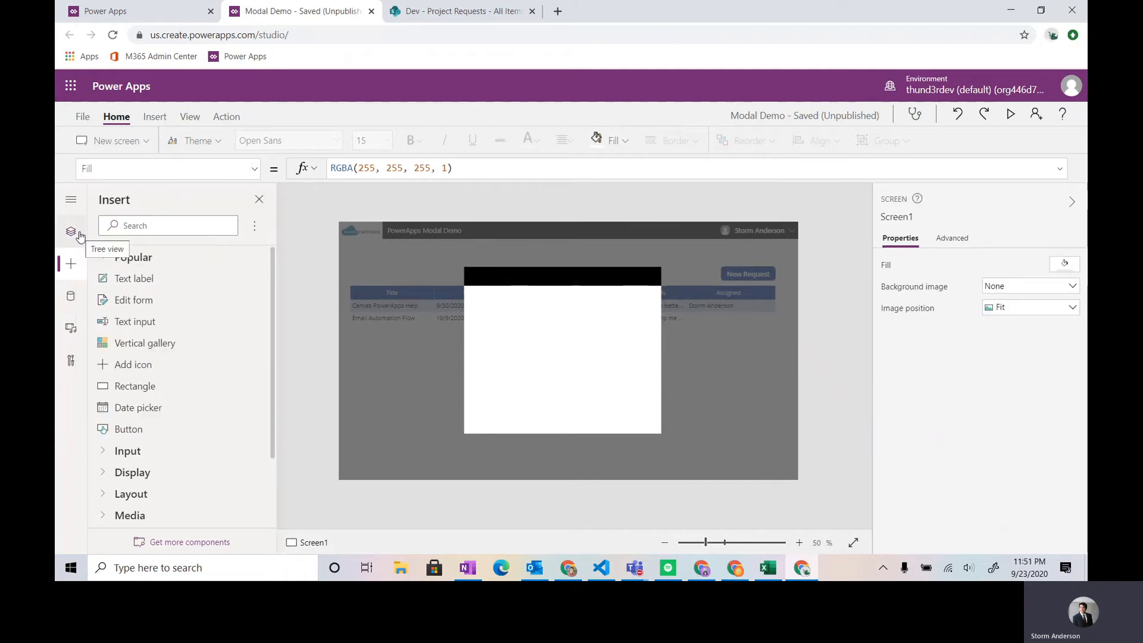
- Insert a Cancel icon about 58 wide and 56 high at the right end of the header bar, at about X 901, Y 134
{"action": "left_click", "coordinate": [154, 116]}
{"action": "left_click", "coordinate": [798, 143]}
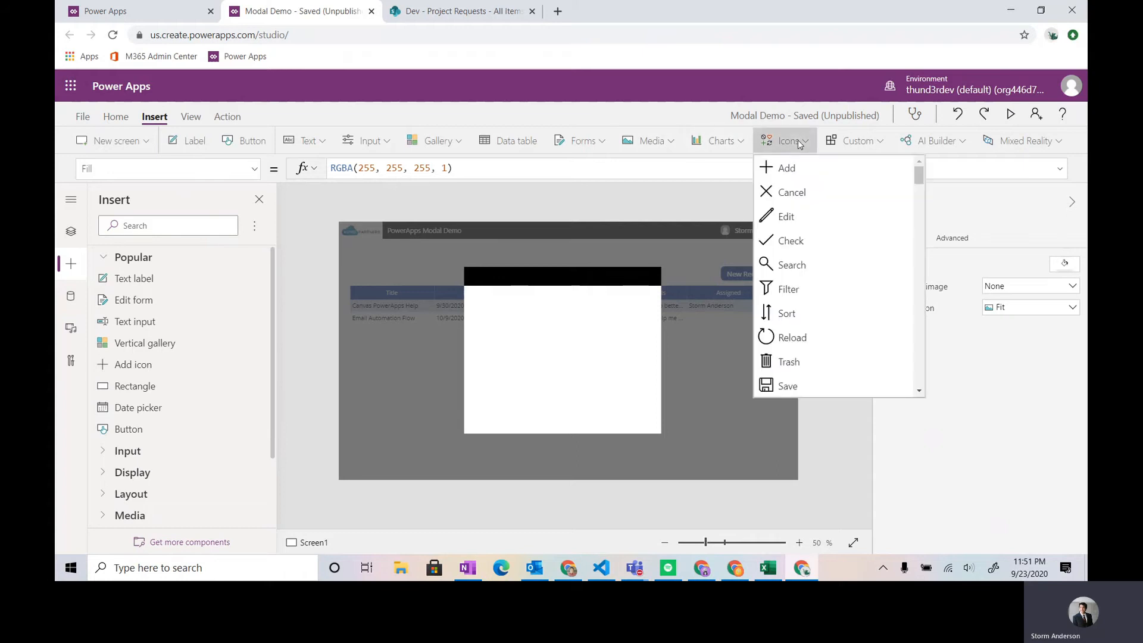
{"action": "left_click", "coordinate": [792, 193]}
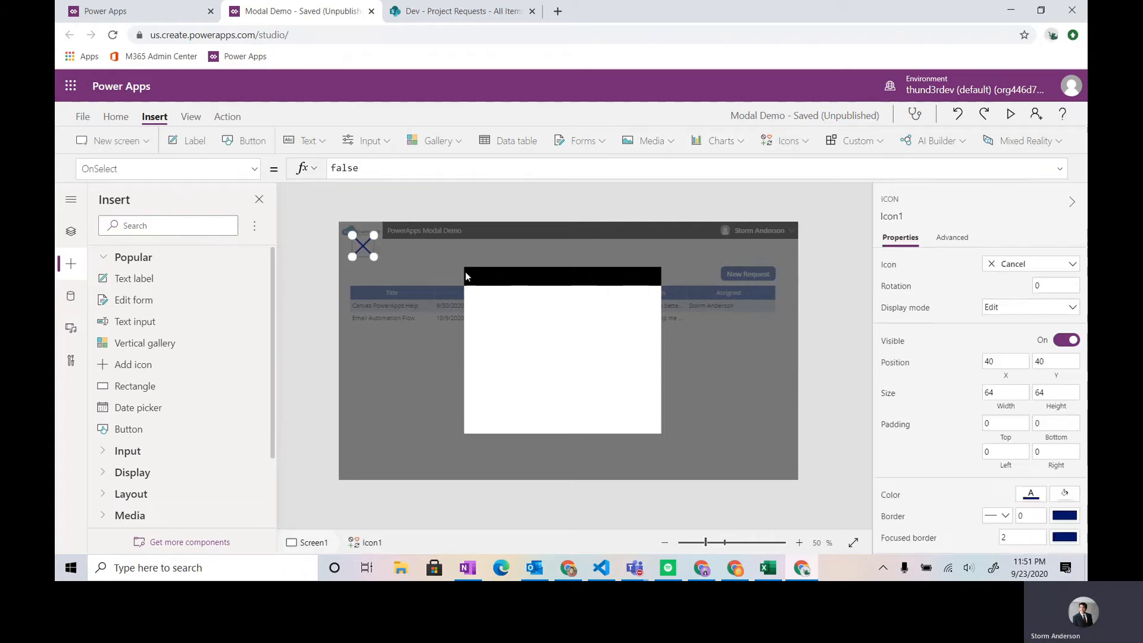
{"action": "left_click_drag", "start_coordinate": [362, 247], "coordinate": [641, 285]}
- Give the Cancel icon a dark red fill and a white icon color
{"action": "left_click", "coordinate": [127, 119]}
{"action": "left_click", "coordinate": [606, 140]}
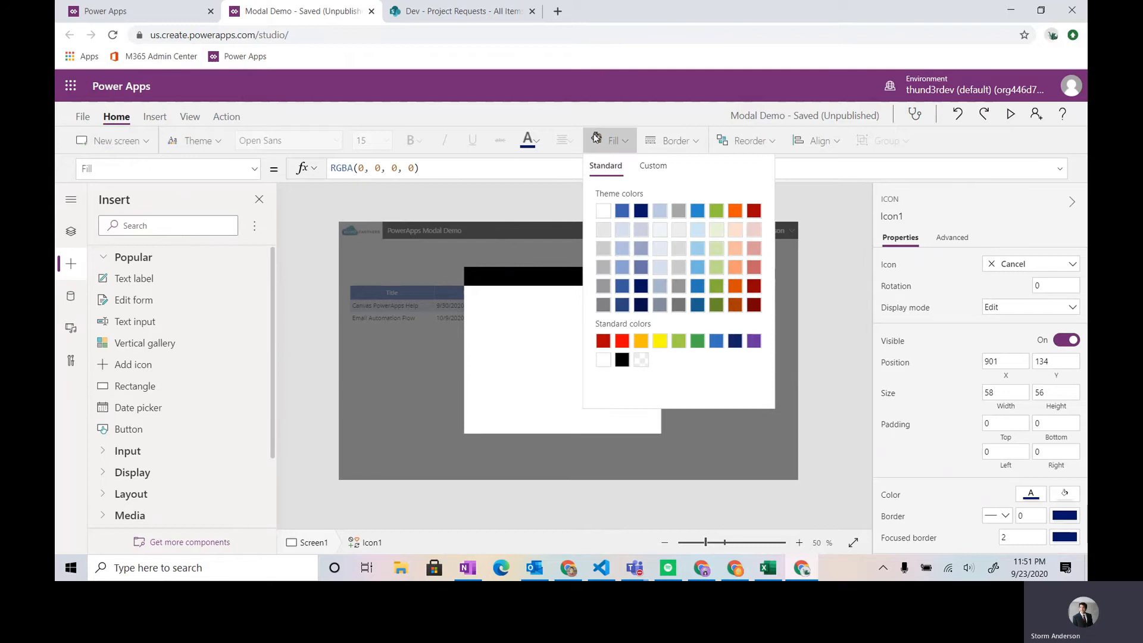
{"action": "left_click", "coordinate": [603, 342]}
{"action": "left_click", "coordinate": [527, 146]}
{"action": "left_click", "coordinate": [535, 208]}
{"action": "left_click", "coordinate": [584, 205]}
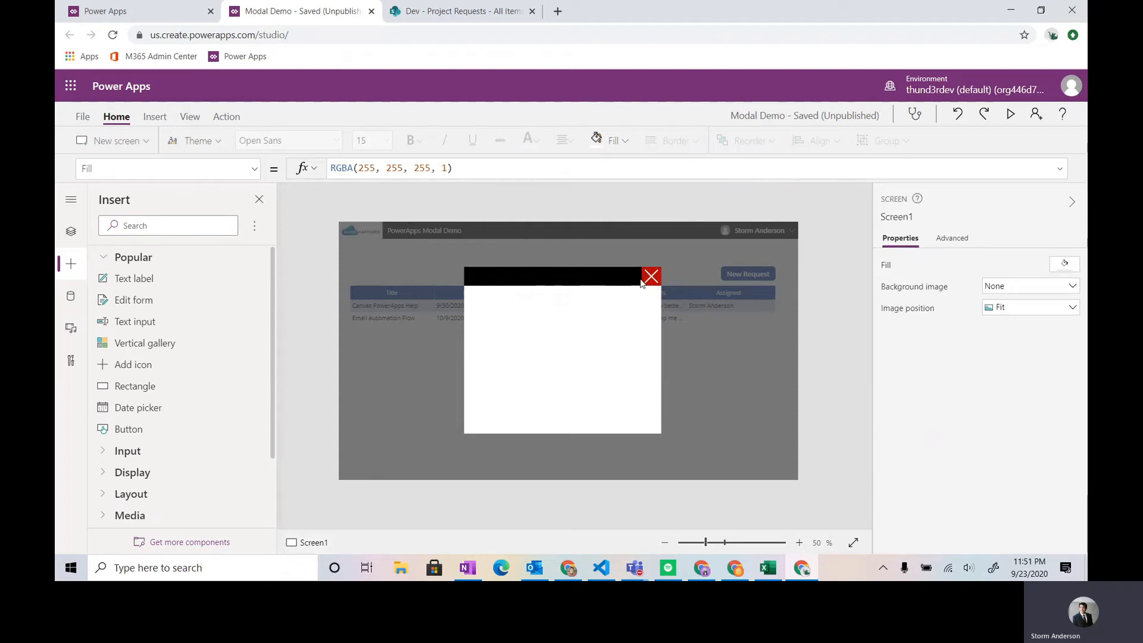
- Set the header bar's fill to RGBA(60, 60, 60, 1) for a solid dark gray
{"action": "left_click", "coordinate": [570, 280]}
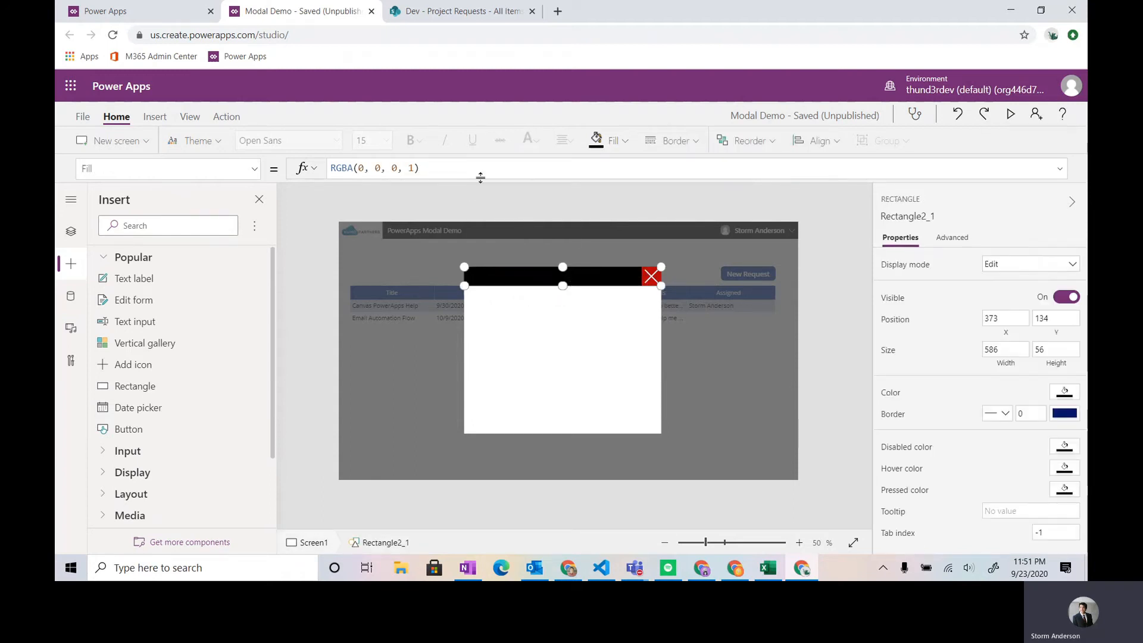
{"action": "left_click", "coordinate": [610, 140]}
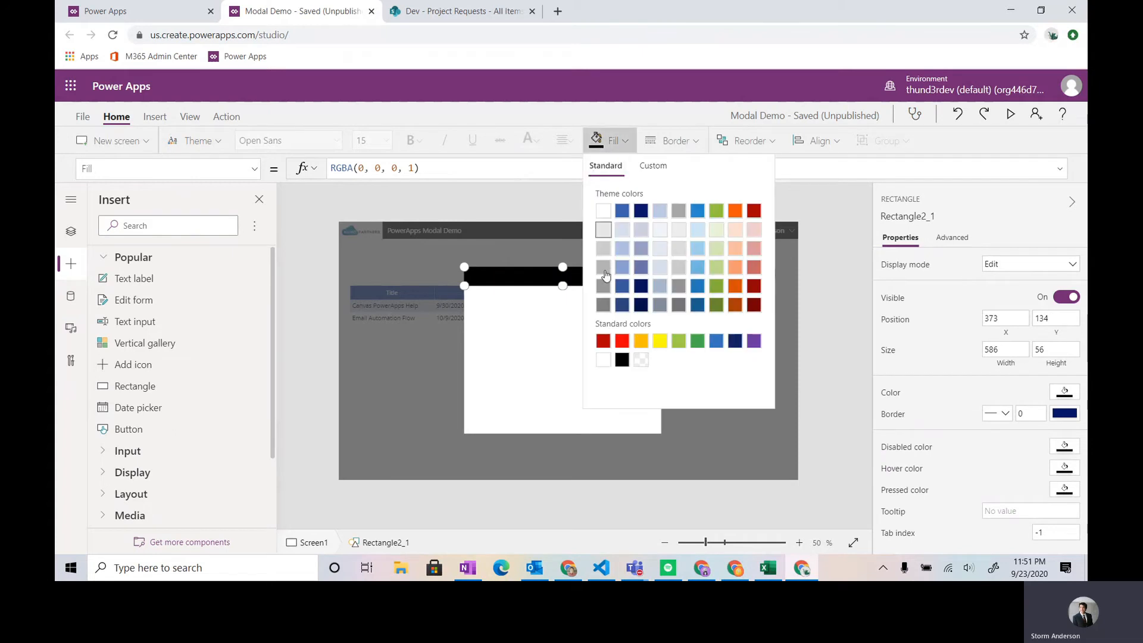
{"action": "left_click", "coordinate": [678, 306]}
{"action": "left_click", "coordinate": [600, 141]}
{"action": "left_click", "coordinate": [370, 167]}
{"action": "double_click", "coordinate": [370, 168]}
{"action": "type", "text": "60"}
{"action": "double_click", "coordinate": [390, 168]}
{"action": "type", "text": "60"}
{"action": "double_click", "coordinate": [414, 169]}
{"action": "type", "text": "60"}
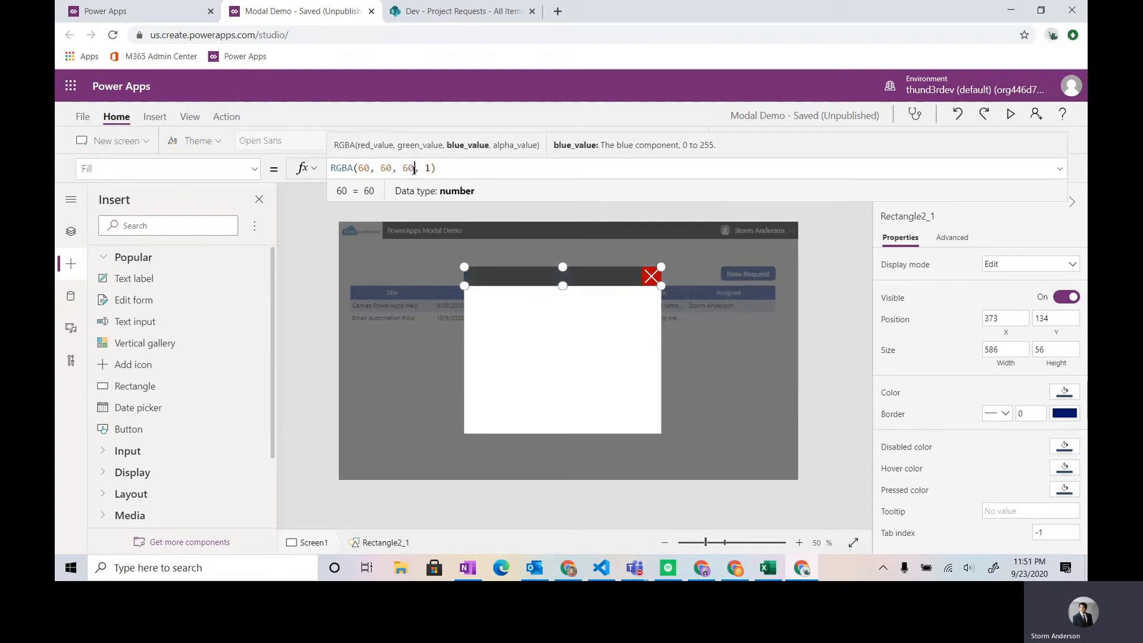
{"action": "left_click", "coordinate": [305, 294]}
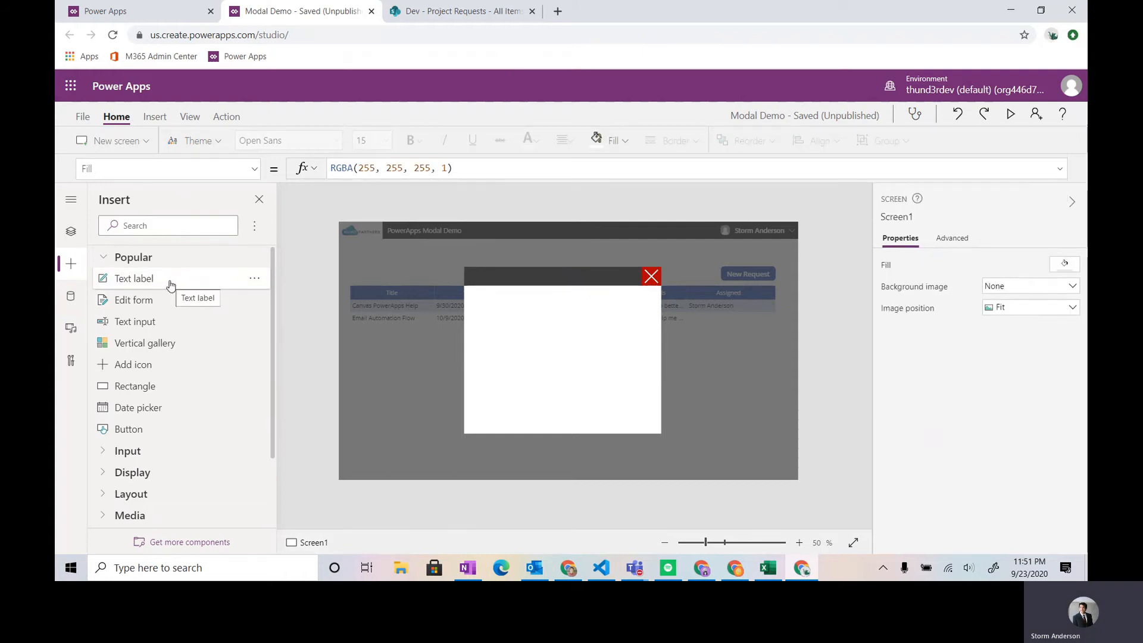
- Add a text label reading "New Request Form" in white at the left of the header bar, about 340 wide and 56 high
{"action": "left_click", "coordinate": [146, 278]}
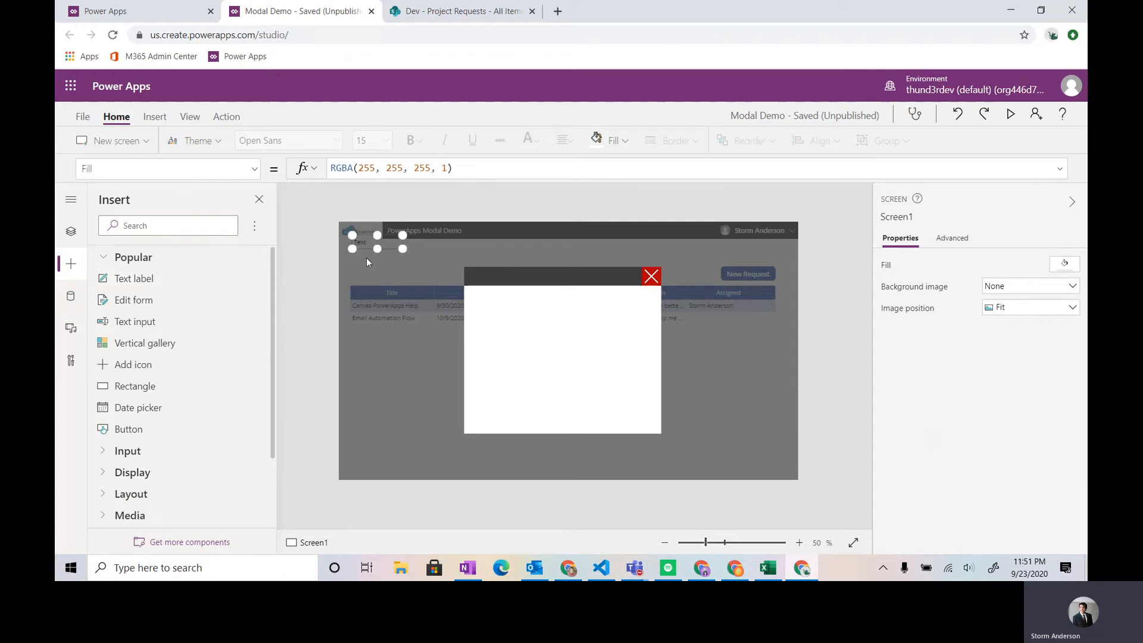
{"action": "left_click_drag", "start_coordinate": [402, 246], "coordinate": [578, 285]}
{"action": "double_click", "coordinate": [353, 169]}
{"action": "type", "text": "New Request Form\""}
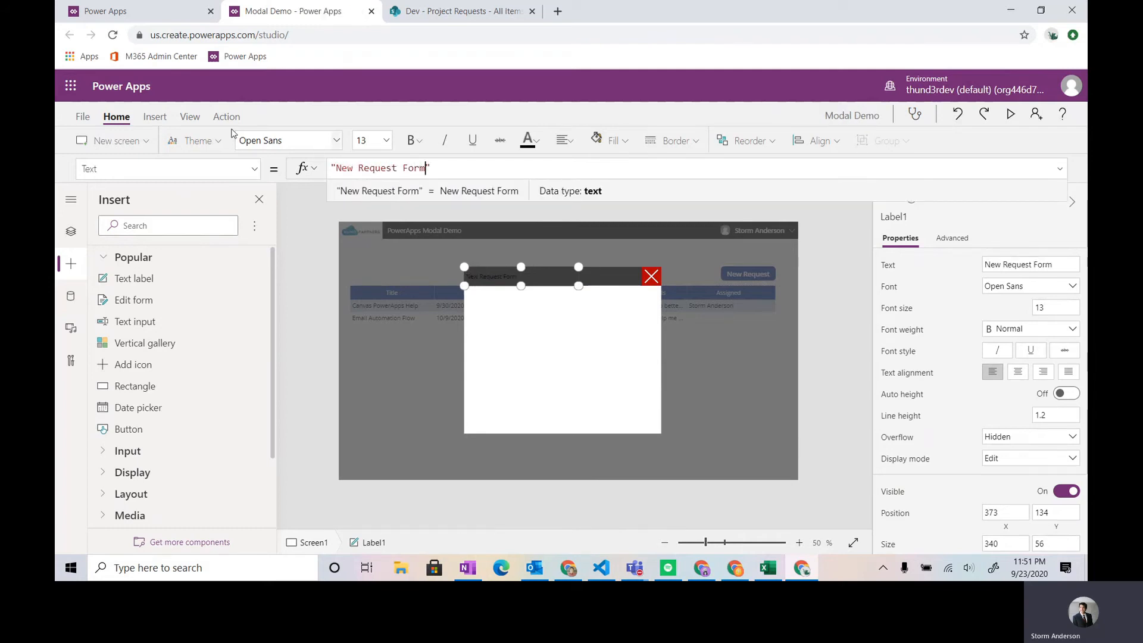
{"action": "left_click", "coordinate": [535, 140]}
{"action": "left_click", "coordinate": [535, 208]}
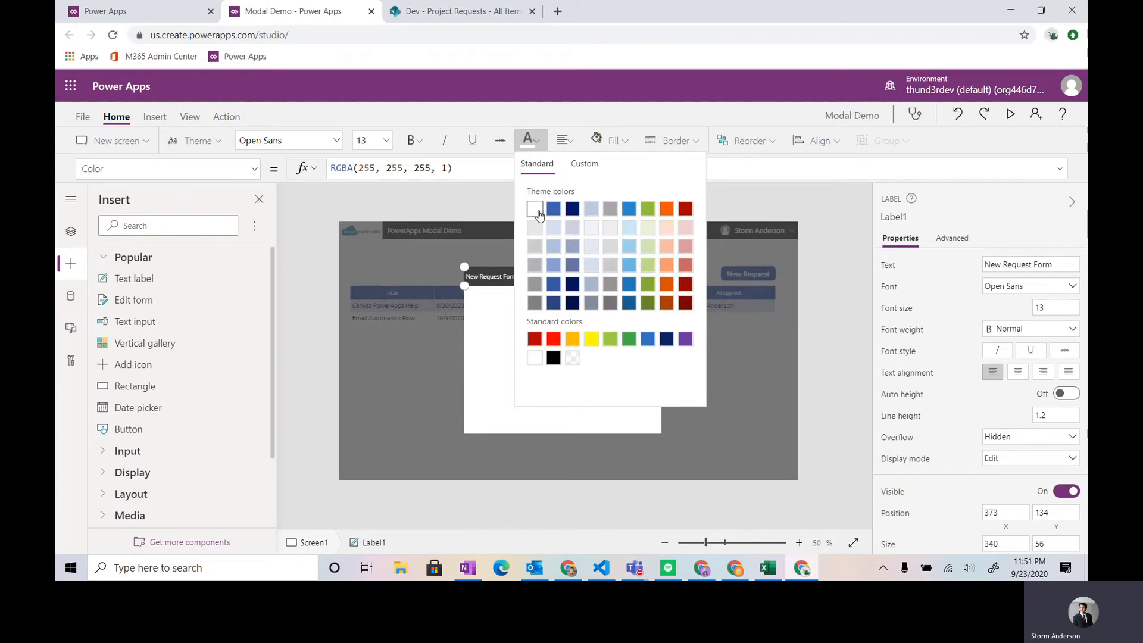
- Insert an edit form and fit it over the white rectangle, 586 wide and 440 high at X 373, Y 190
{"action": "left_click", "coordinate": [134, 300]}
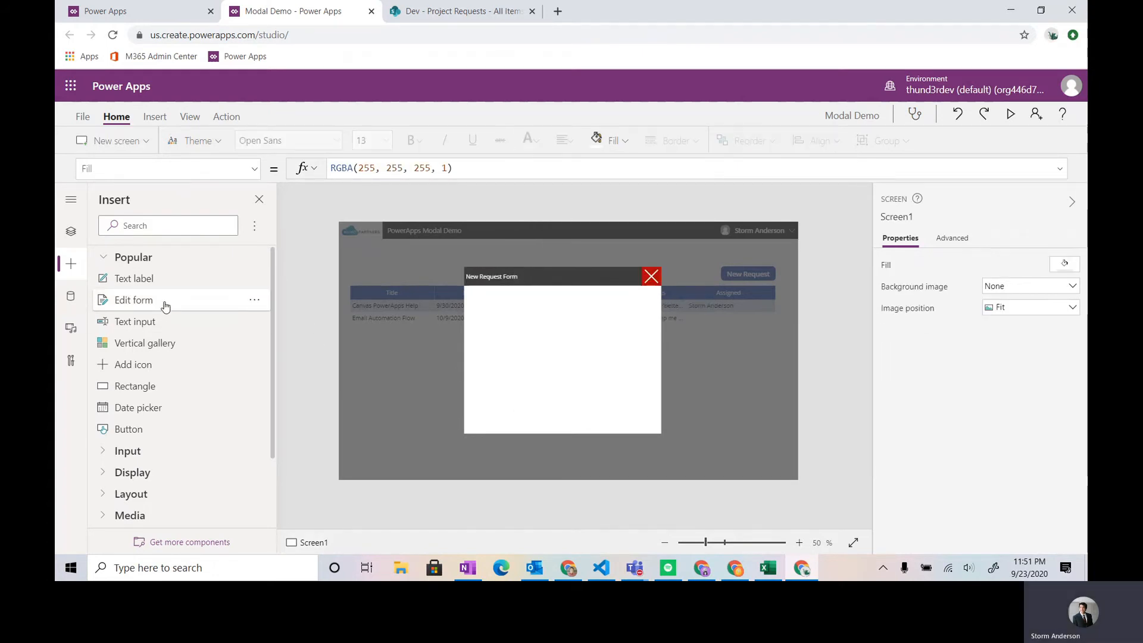
{"action": "left_click_drag", "start_coordinate": [409, 233], "coordinate": [450, 283]}
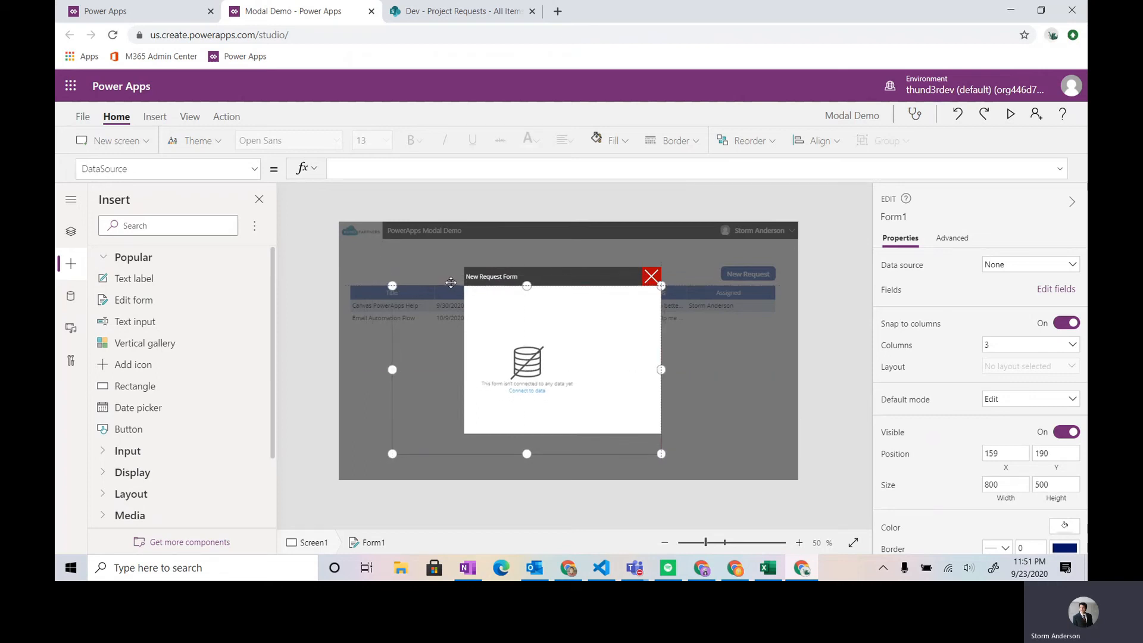
{"action": "left_click_drag", "start_coordinate": [390, 369], "coordinate": [464, 369]}
{"action": "left_click_drag", "start_coordinate": [563, 454], "coordinate": [563, 433]}
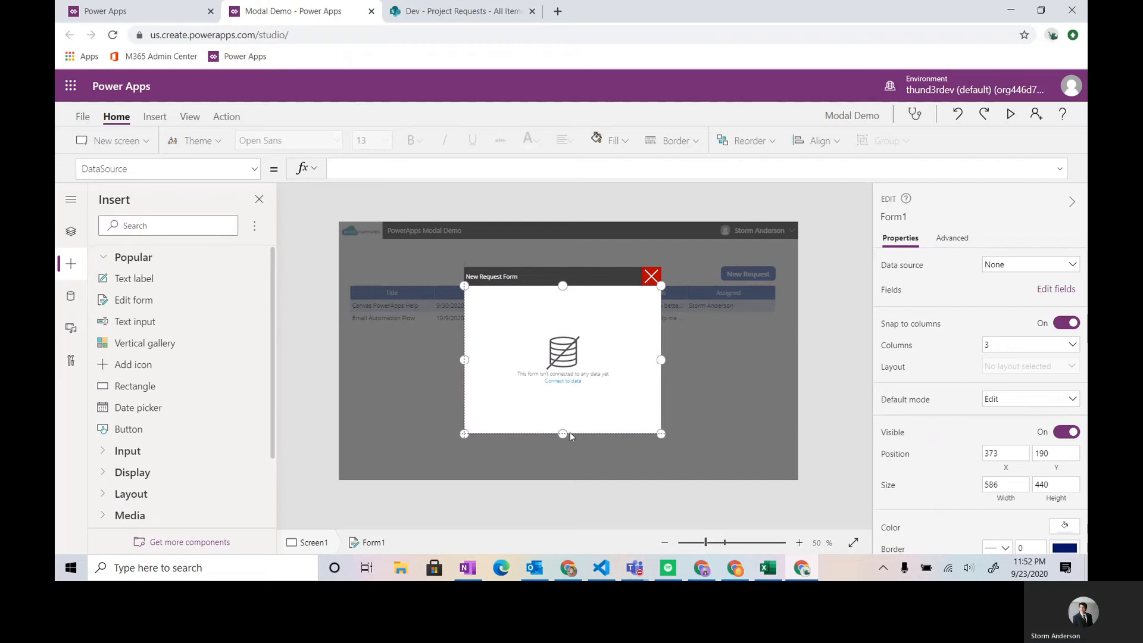
- Connect the edit form to the Project Requests data source
{"action": "left_click", "coordinate": [70, 236]}
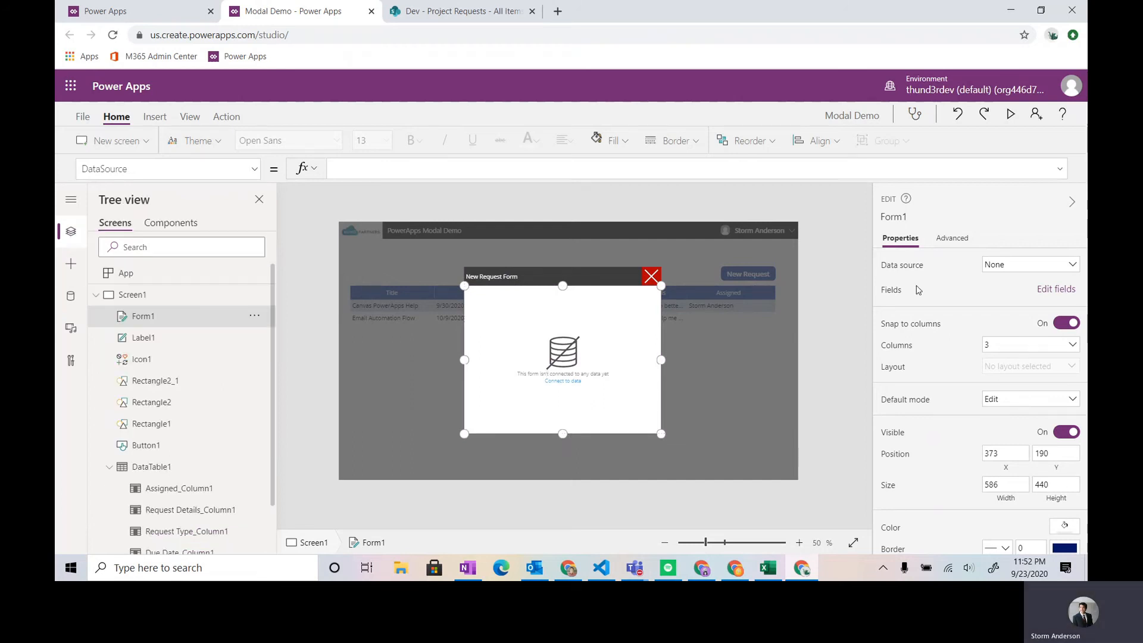
{"action": "left_click", "coordinate": [1016, 269]}
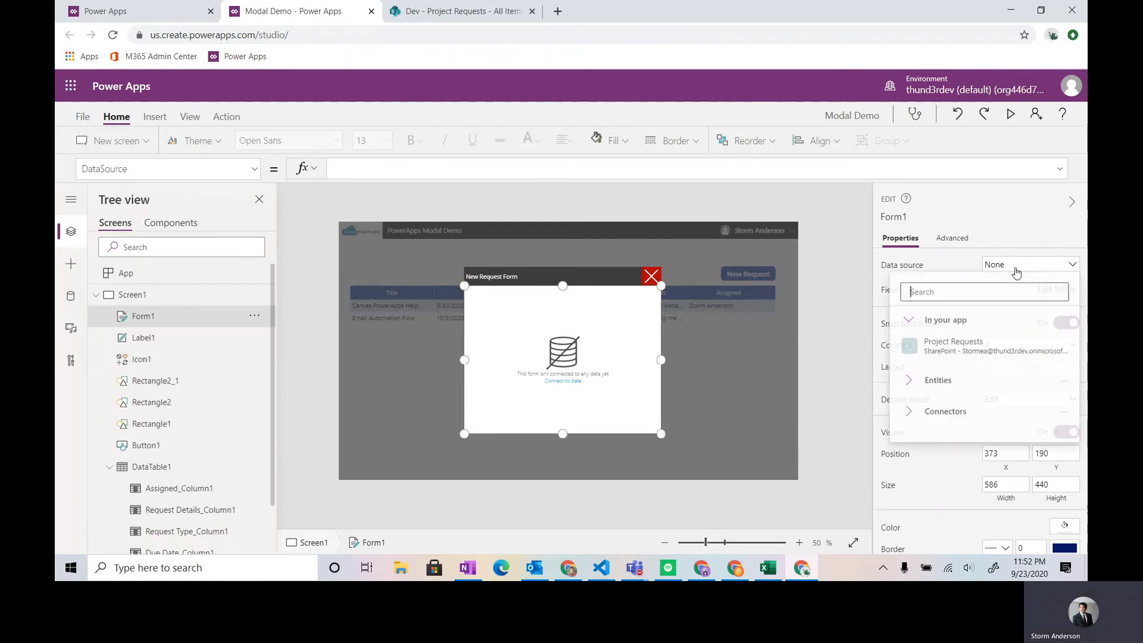
{"action": "left_click", "coordinate": [953, 345]}
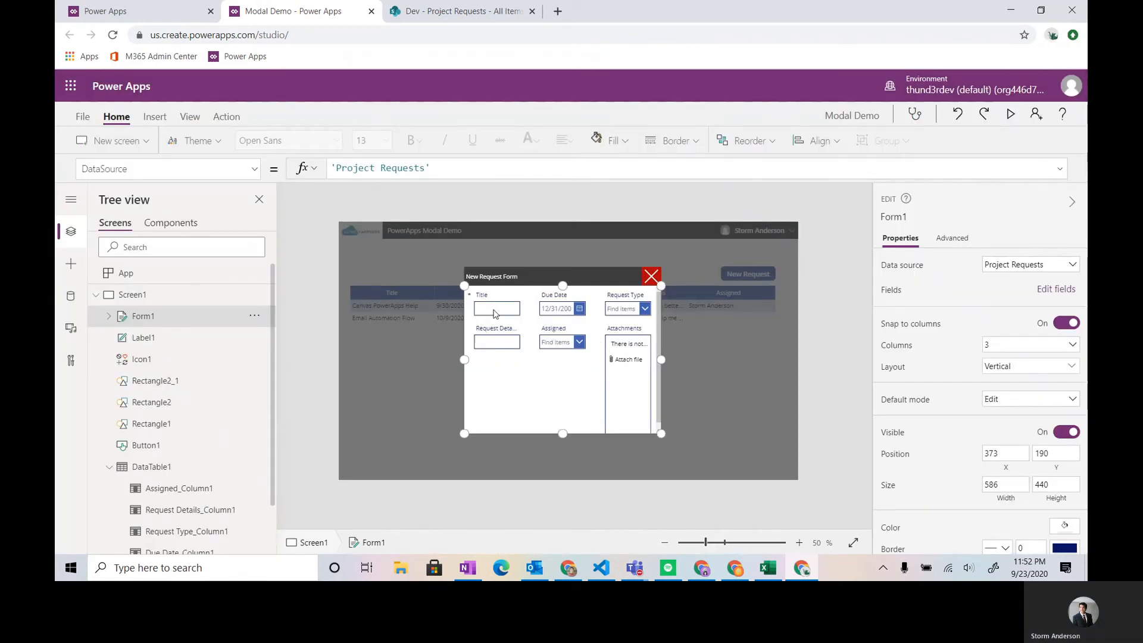
- Widen the edit form to about 648 by extending its left edge to about X 310
{"action": "left_click", "coordinate": [518, 310]}
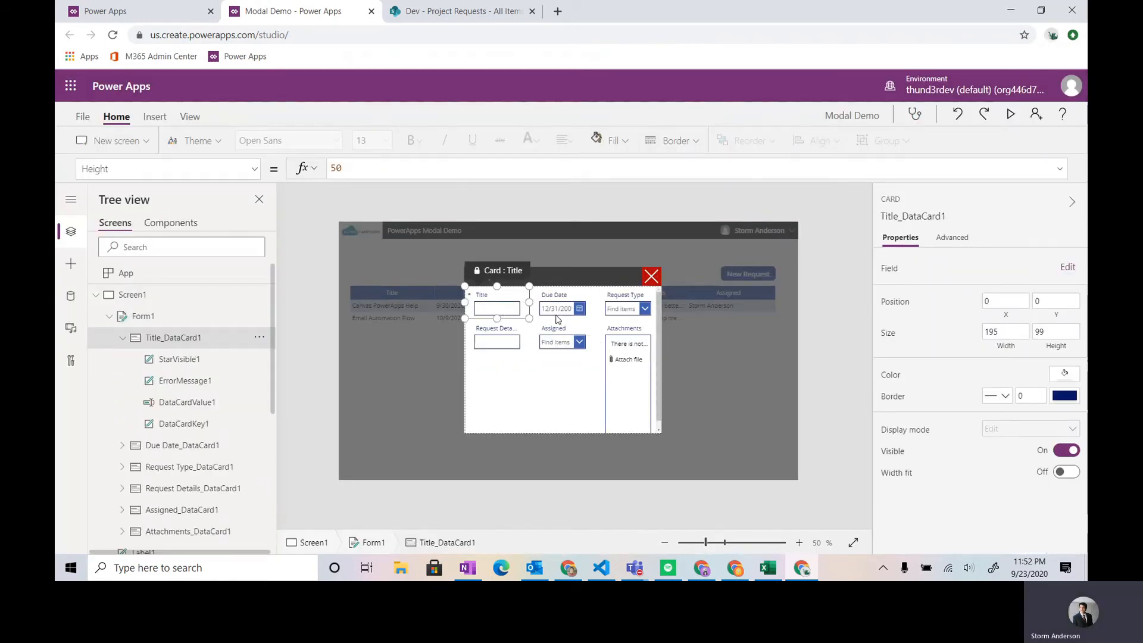
{"action": "scroll", "coordinate": [558, 319], "scroll_direction": "up", "scroll_amount": 3}
{"action": "left_click", "coordinate": [173, 324]}
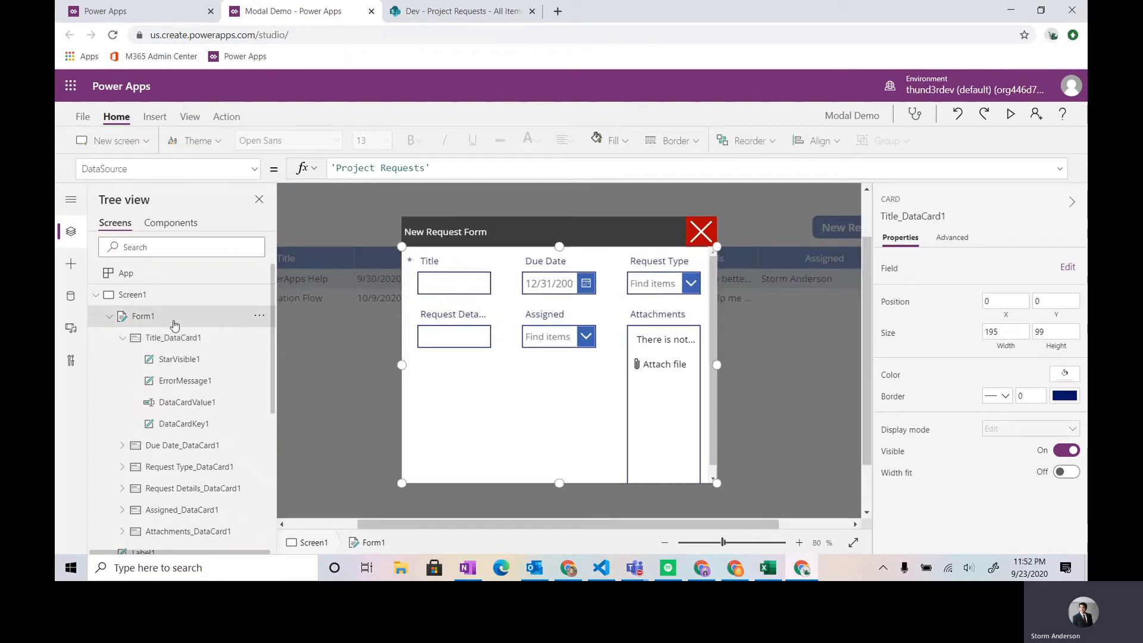
{"action": "left_click", "coordinate": [109, 317]}
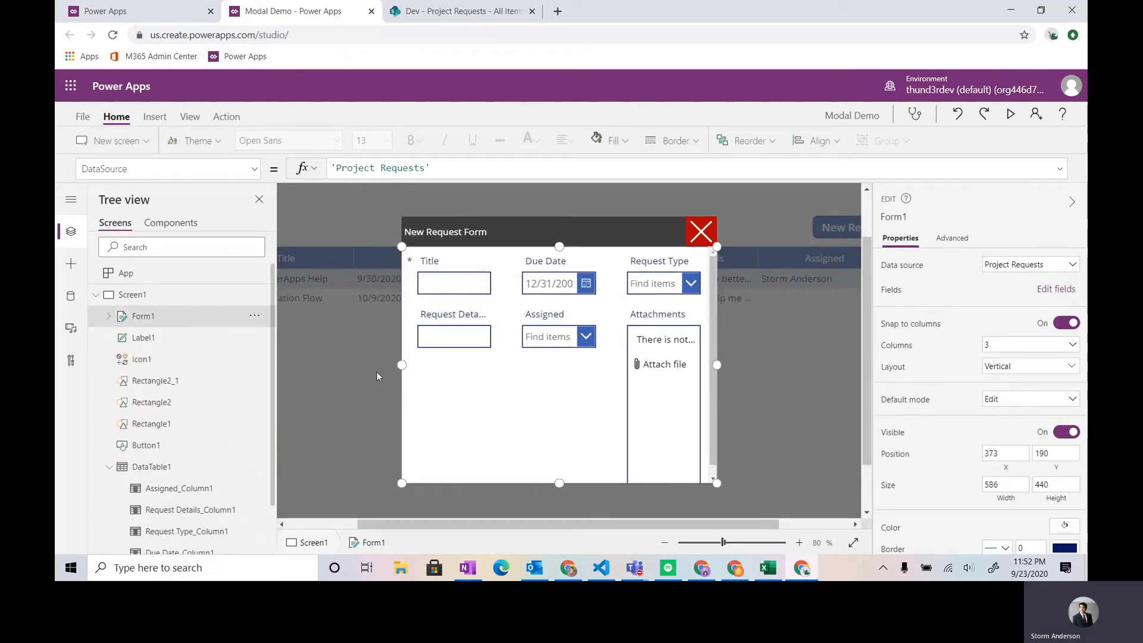
{"action": "left_click_drag", "start_coordinate": [402, 366], "coordinate": [367, 365]}
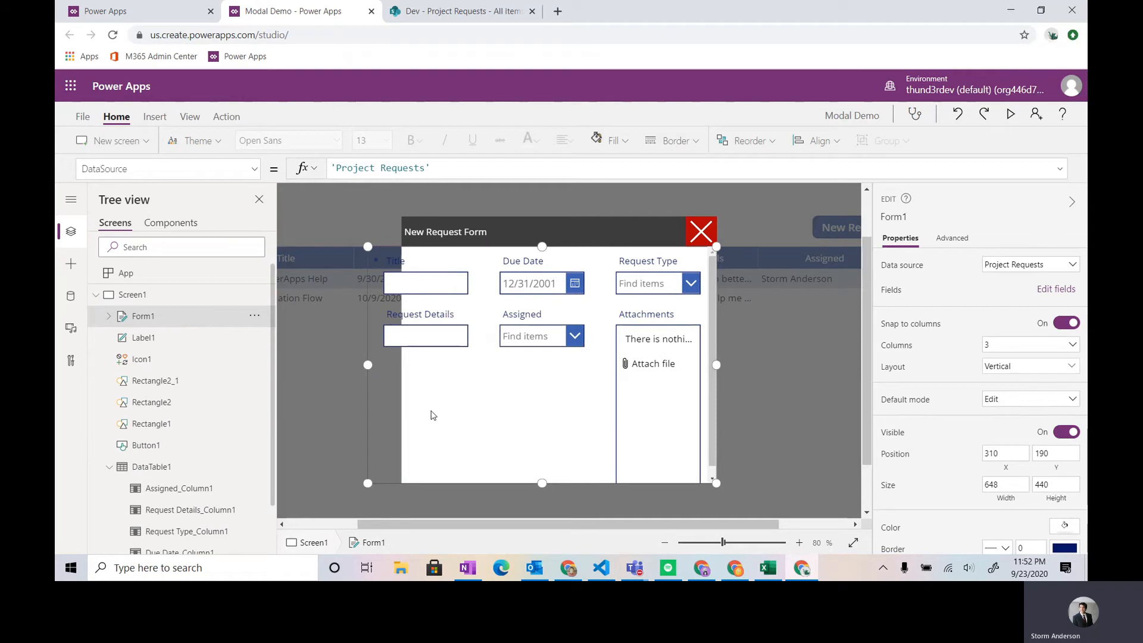
- Extend the white background rectangle's left edge to X 310 so it is about 649 wide, matching the form
{"action": "left_click", "coordinate": [160, 424]}
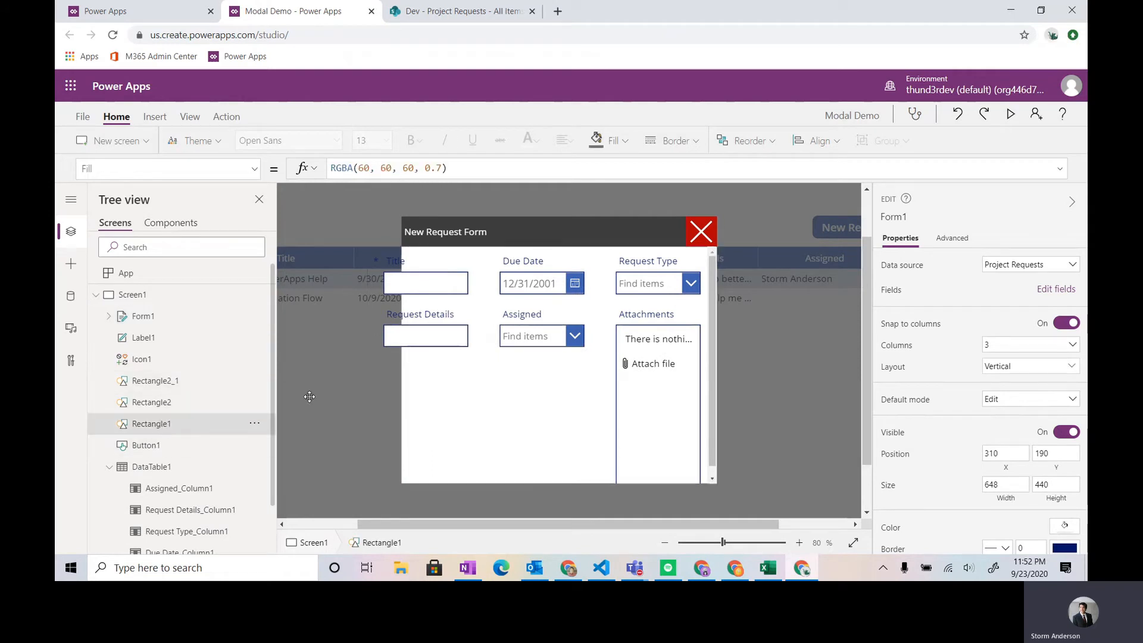
{"action": "left_click", "coordinate": [210, 405]}
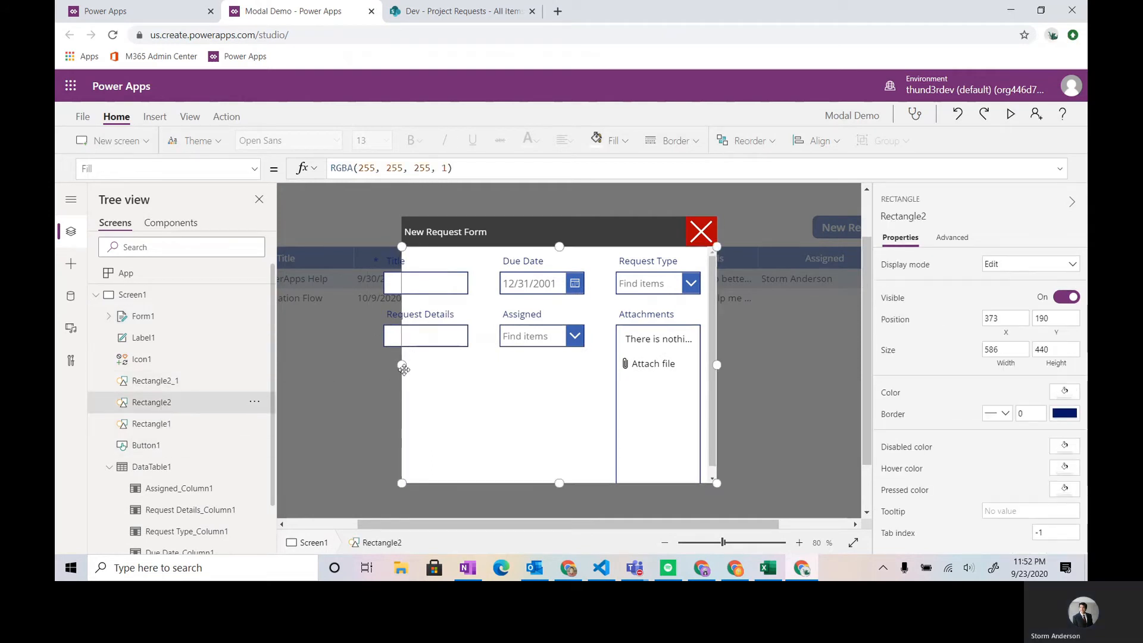
{"action": "left_click_drag", "start_coordinate": [394, 365], "coordinate": [368, 365]}
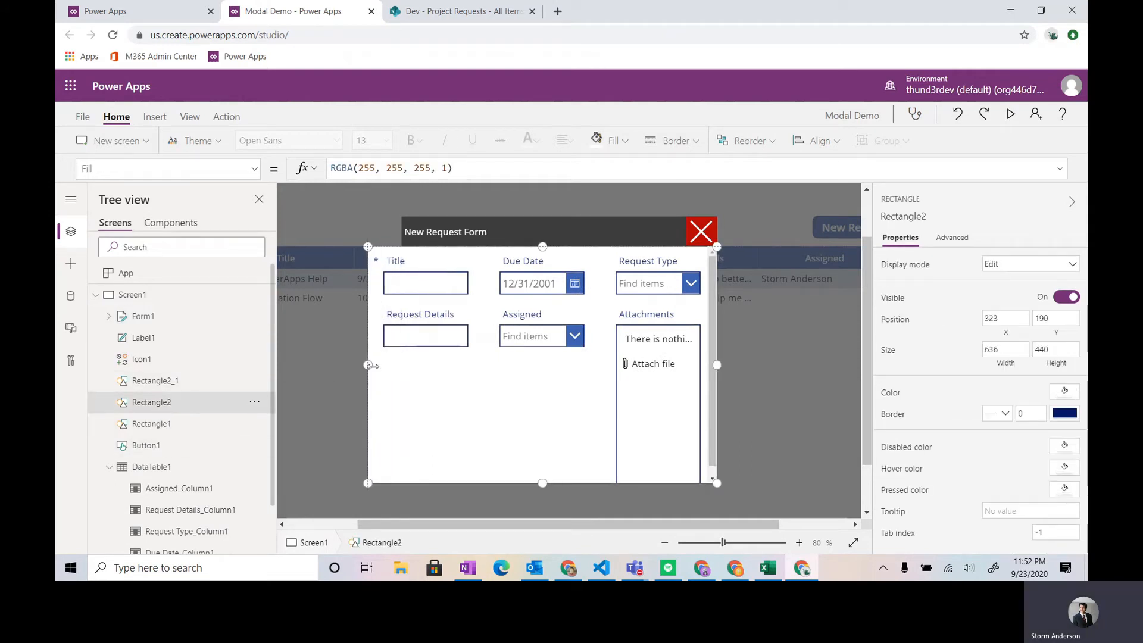
- Extend the left edges of the title label and the header bar to X 310, making them about 403 and 649 wide
{"action": "left_click", "coordinate": [459, 234]}
{"action": "left_click_drag", "start_coordinate": [400, 232], "coordinate": [368, 232]}
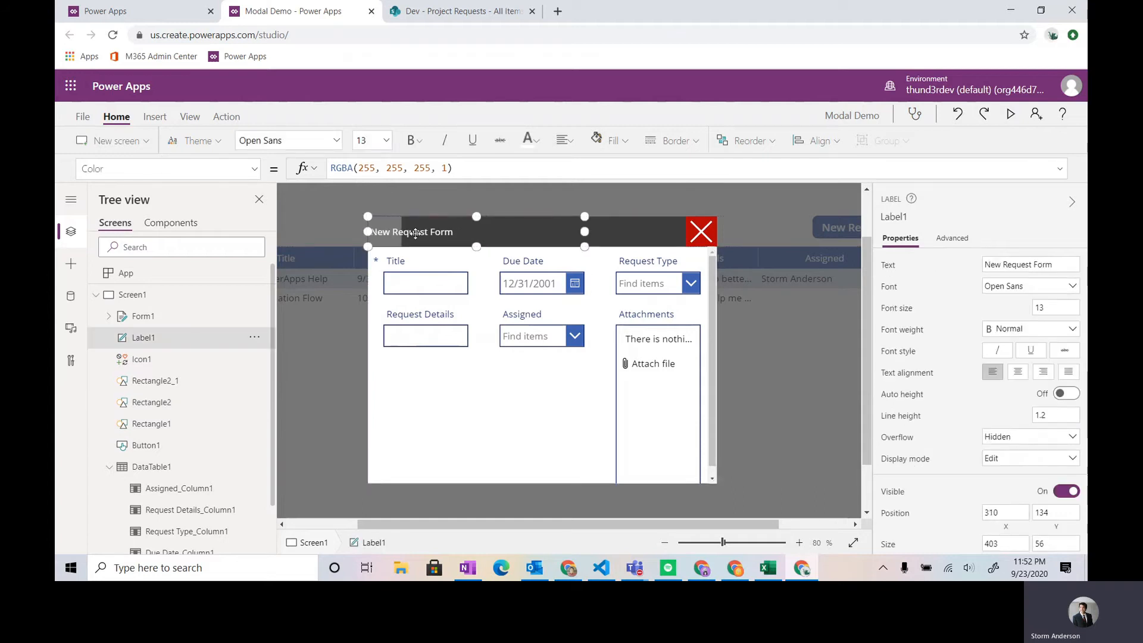
{"action": "left_click", "coordinate": [602, 232]}
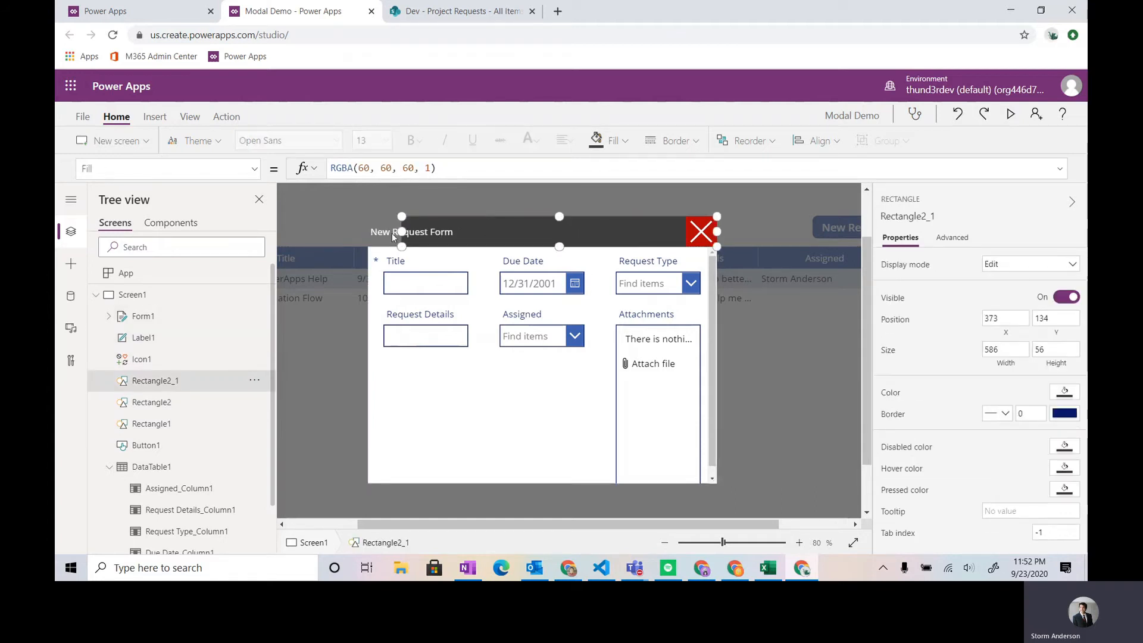
{"action": "left_click_drag", "start_coordinate": [400, 231], "coordinate": [369, 231]}
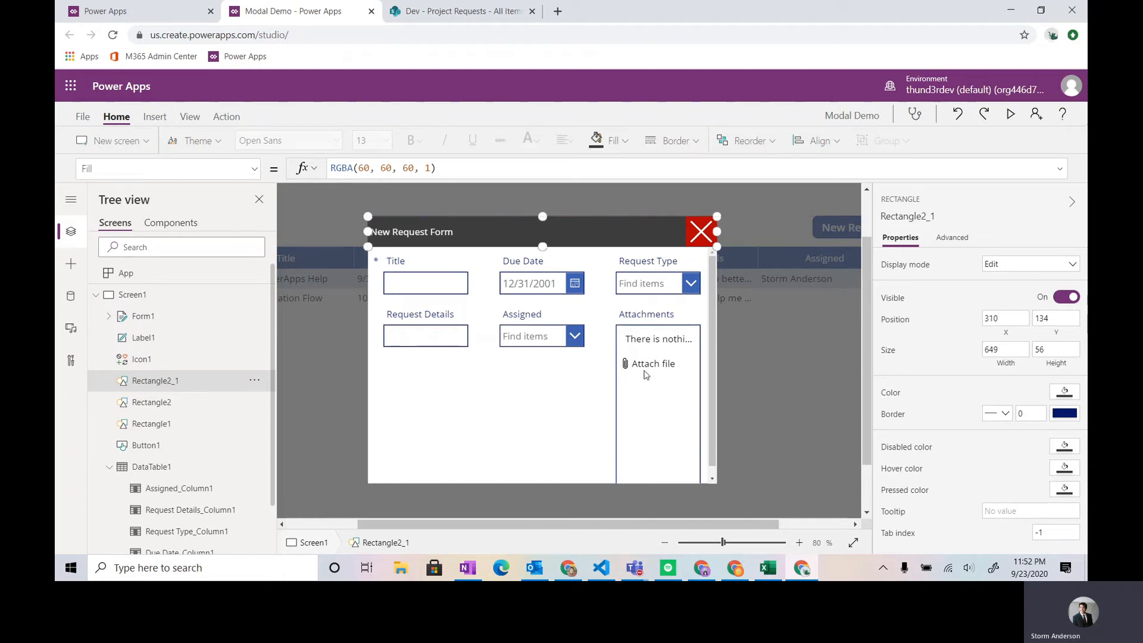
- Widen the form's Title and Attachments cards to two columns, 432 wide each
{"action": "left_click", "coordinate": [666, 429]}
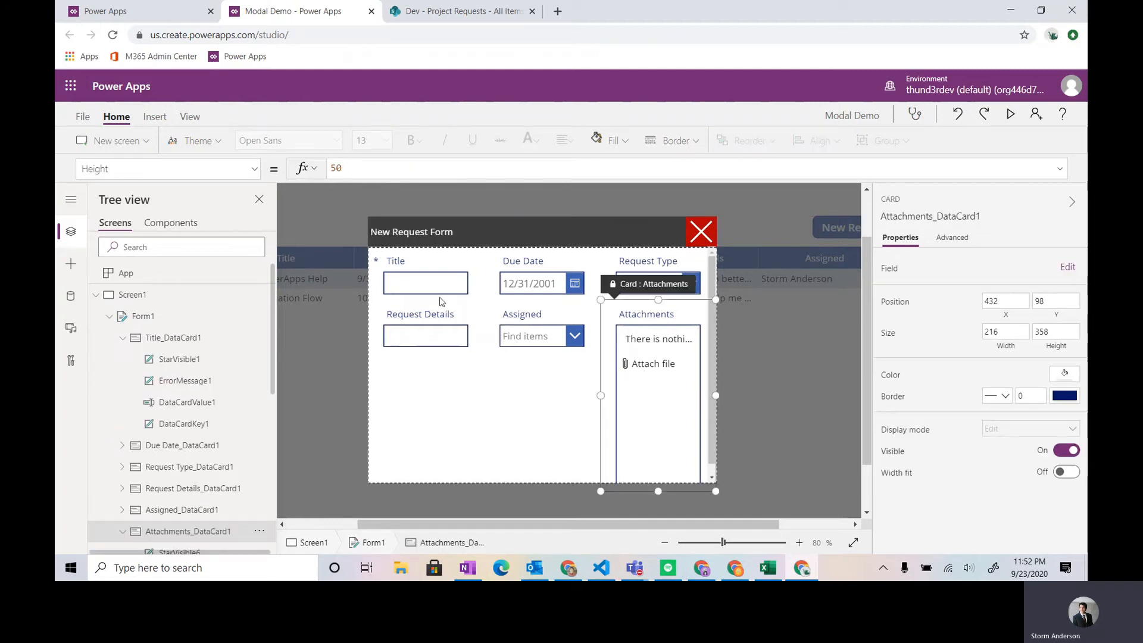
{"action": "left_click", "coordinate": [470, 291]}
{"action": "left_click_drag", "start_coordinate": [544, 278], "coordinate": [554, 280]}
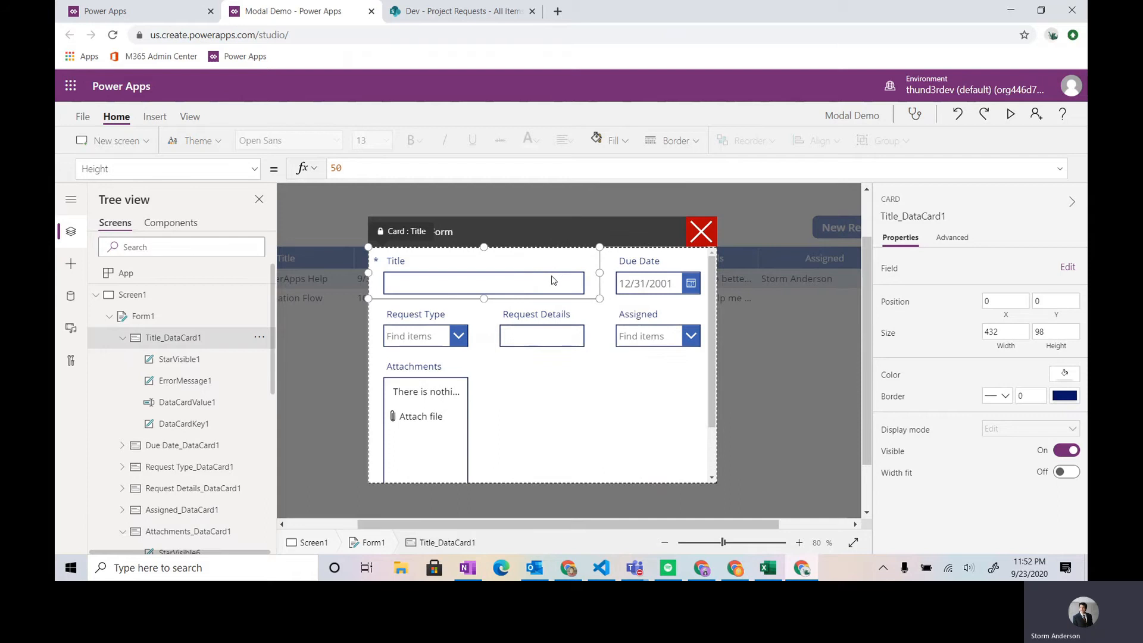
{"action": "left_click", "coordinate": [457, 423]}
{"action": "left_click_drag", "start_coordinate": [486, 447], "coordinate": [552, 448]}
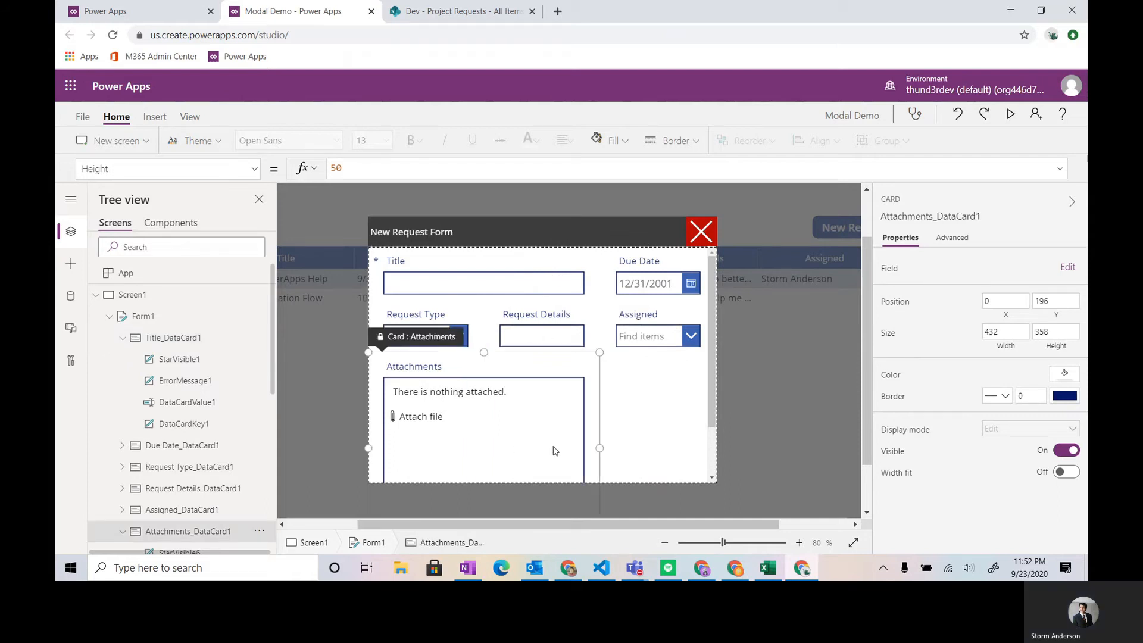
- Shorten the attachments control inside its card to a height of about 155
{"action": "left_click", "coordinate": [523, 463]}
{"action": "scroll", "coordinate": [512, 461], "scroll_direction": "down", "scroll_amount": 3}
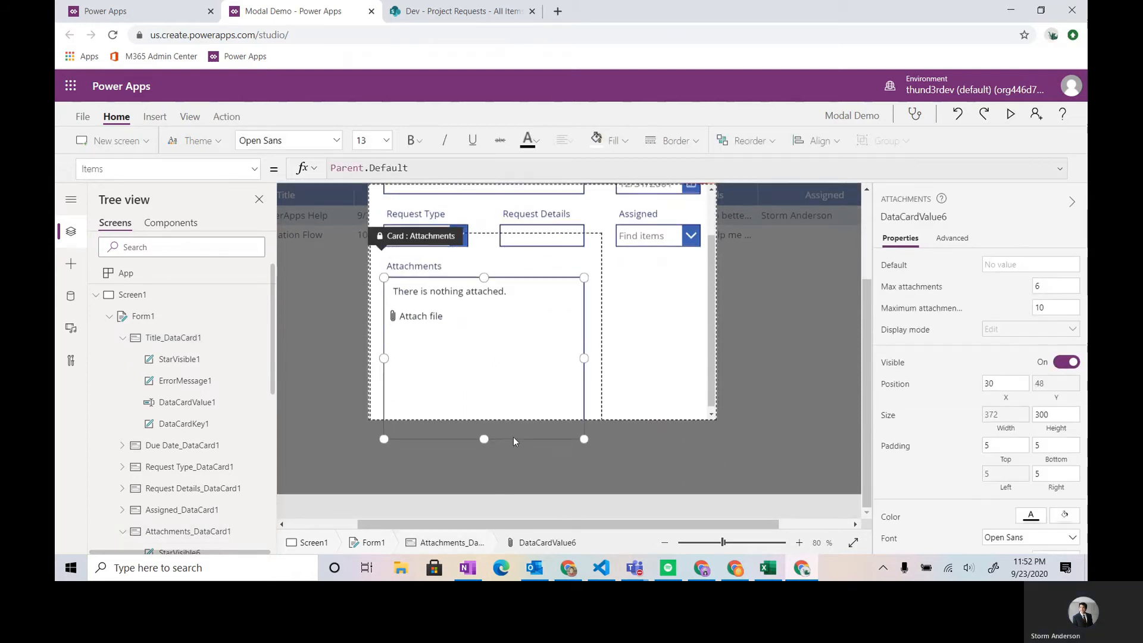
{"action": "left_click_drag", "start_coordinate": [484, 414], "coordinate": [485, 336]}
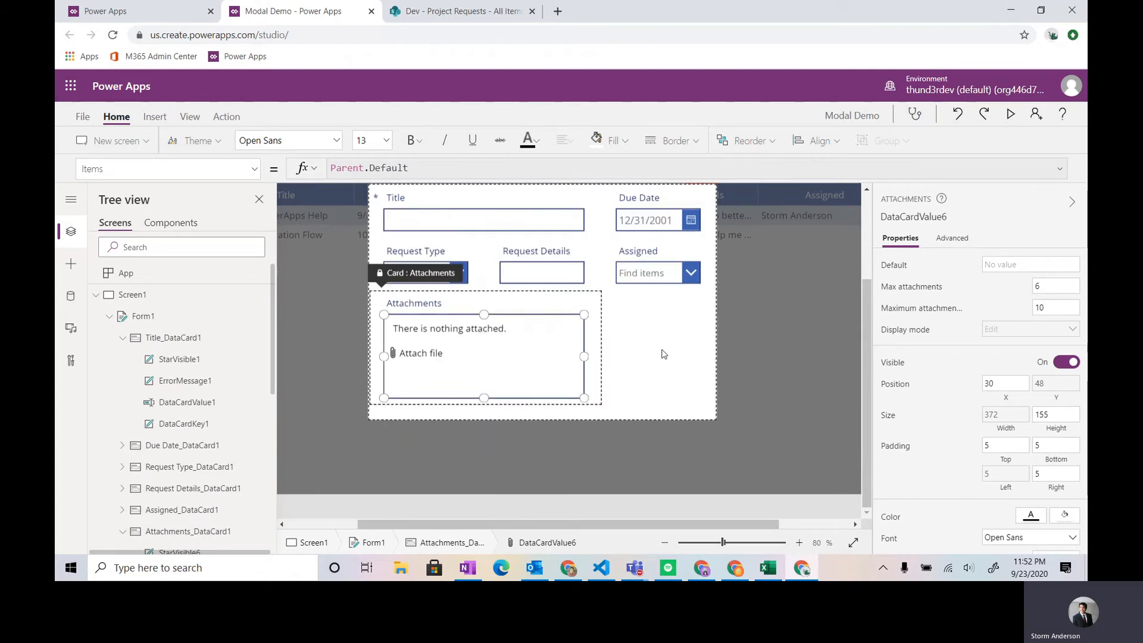
{"action": "scroll", "coordinate": [671, 363], "scroll_direction": "up", "scroll_amount": 2}
- Extend the white background rectangle downward to a height of about 518, leaving space below the form
{"action": "left_click", "coordinate": [647, 445]}
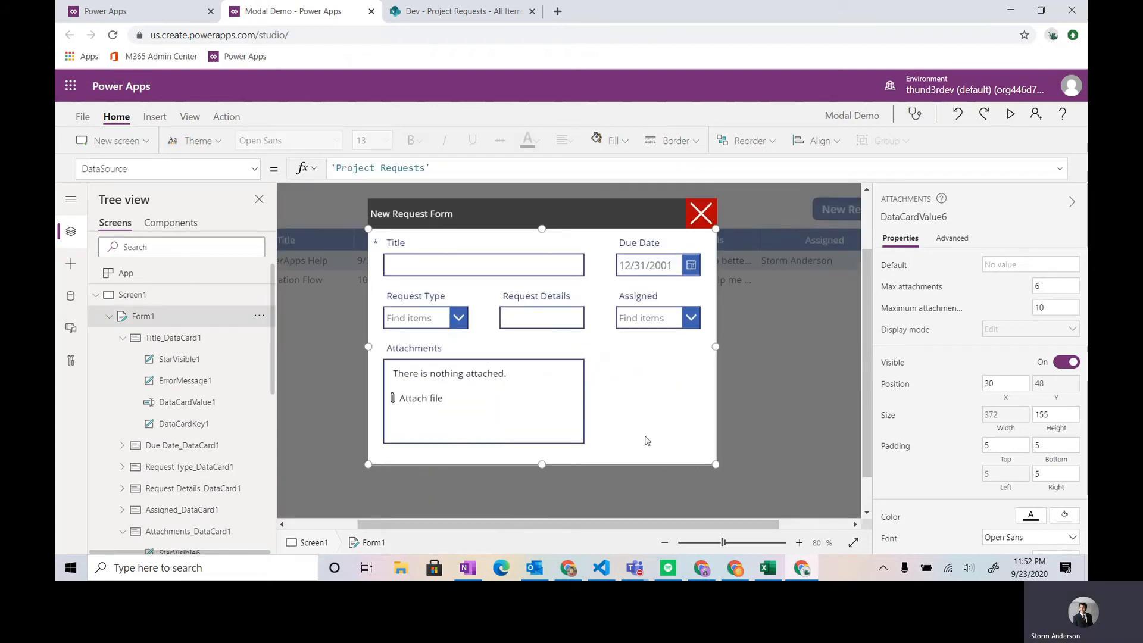
{"action": "left_click", "coordinate": [110, 317]}
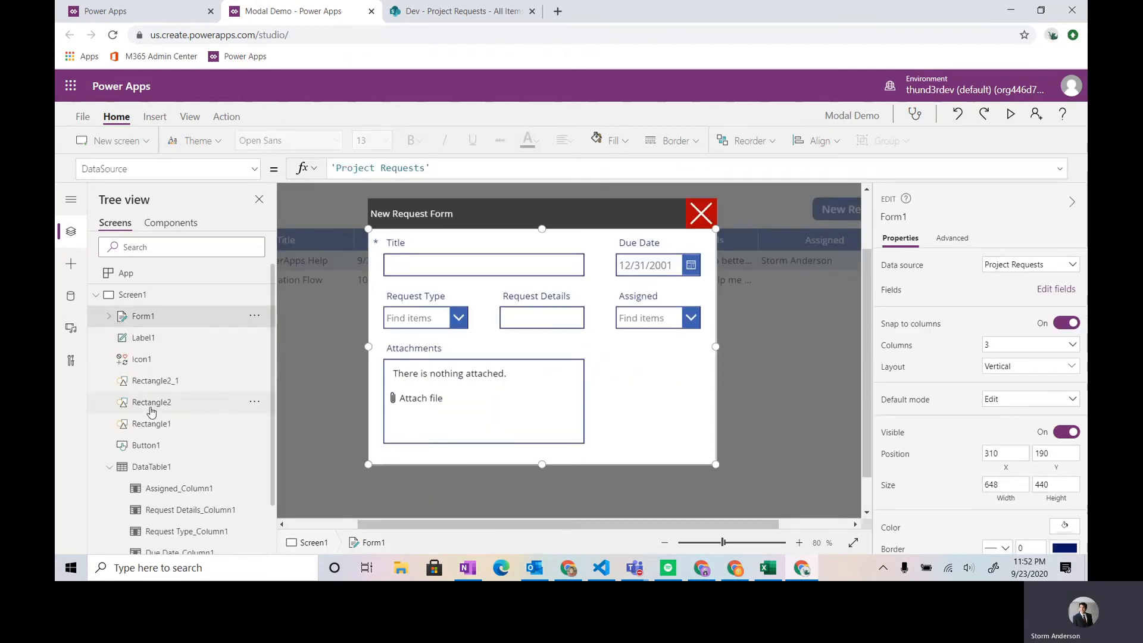
{"action": "left_click", "coordinate": [169, 406]}
{"action": "left_click_drag", "start_coordinate": [541, 463], "coordinate": [542, 506]}
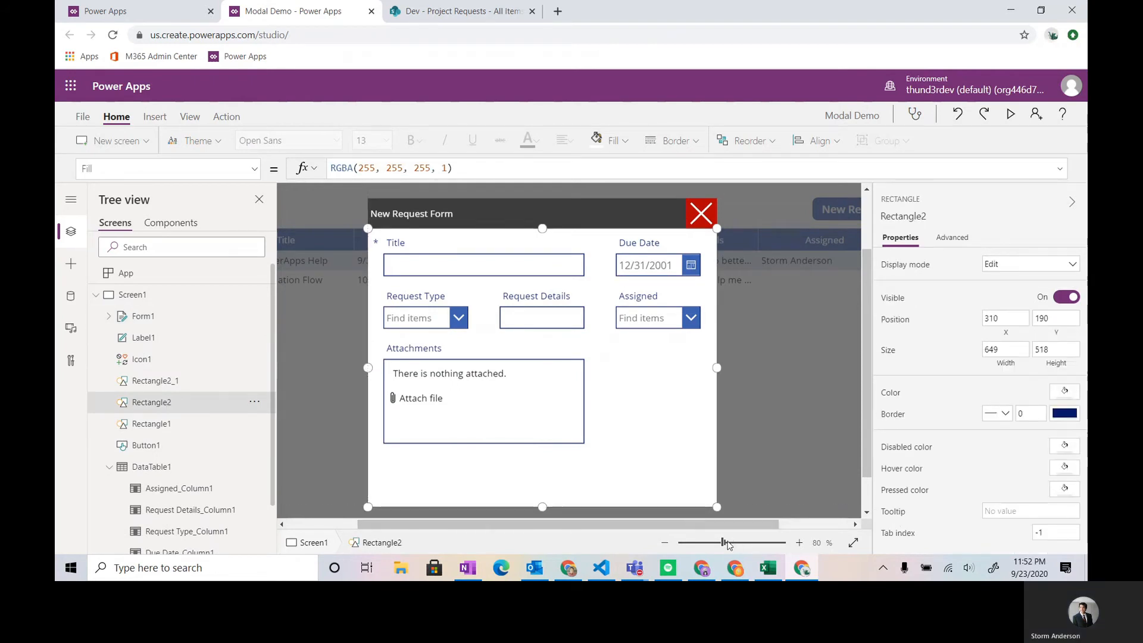
- Preview the app to check the enlarged pop-up, return to editing and select the white background rectangle
{"action": "key", "text": "F5"}
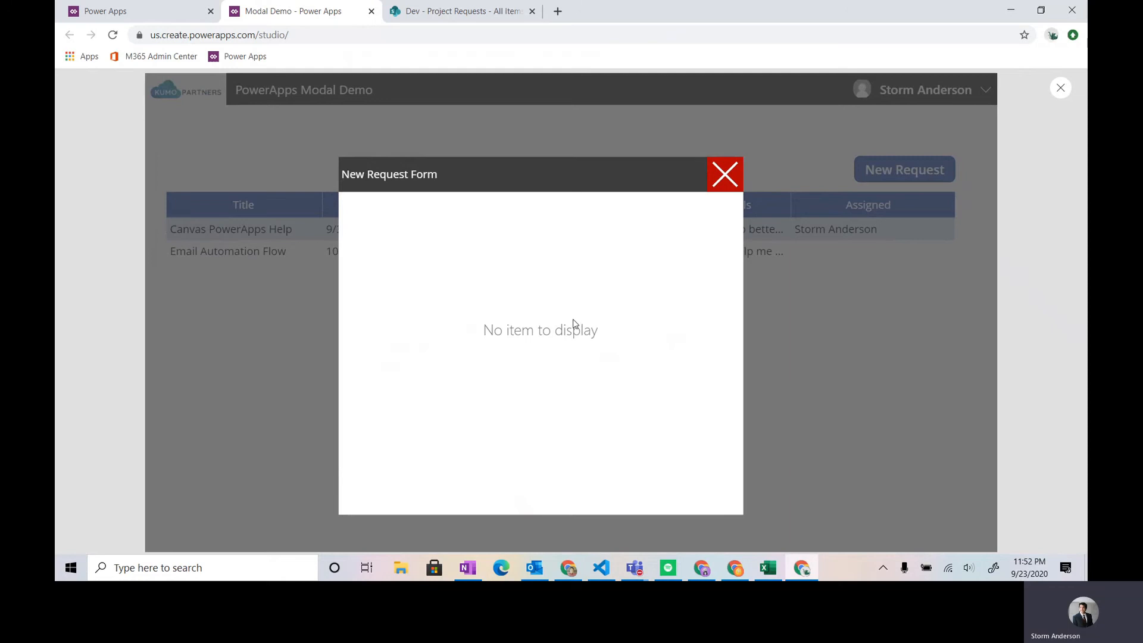
{"action": "key", "text": "Escape"}
{"action": "scroll", "coordinate": [619, 399], "scroll_direction": "down", "scroll_amount": 1}
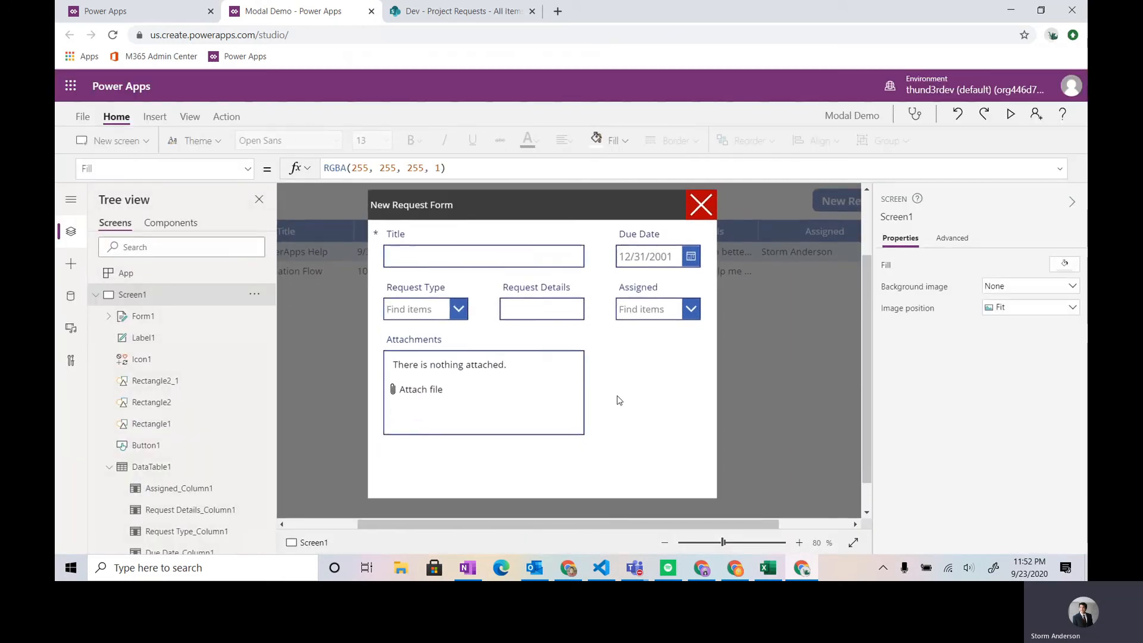
{"action": "left_click", "coordinate": [561, 471]}
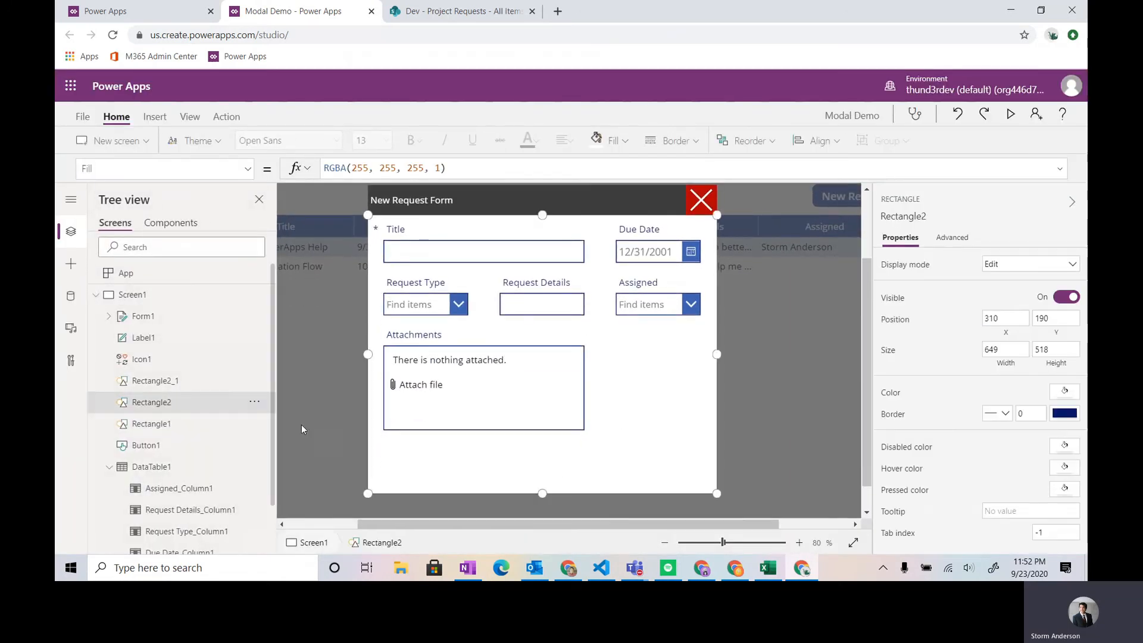
- Insert a button and place it in the pop-up's lower-right corner below the form, at about X 771, Y 630
{"action": "left_click", "coordinate": [143, 316]}
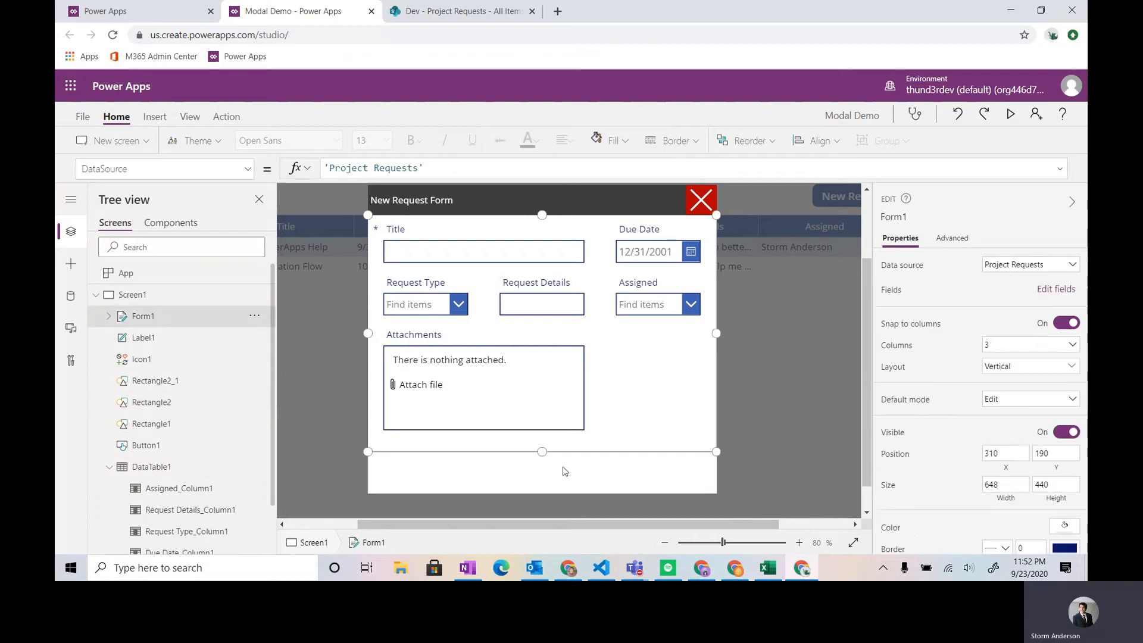
{"action": "left_click", "coordinate": [155, 116]}
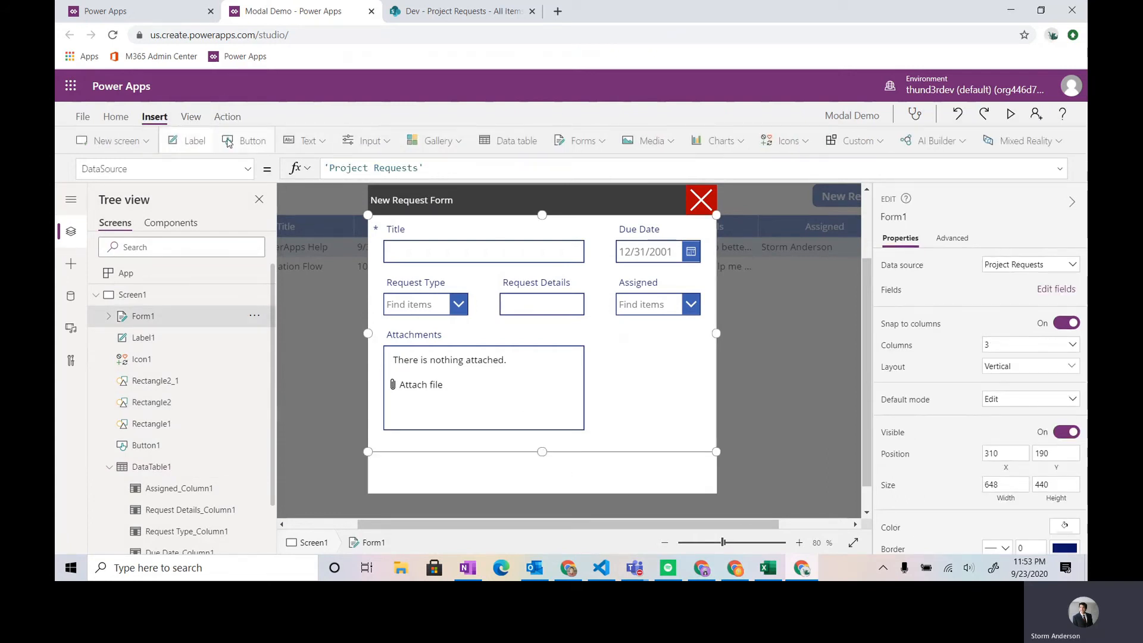
{"action": "left_click", "coordinate": [246, 141]}
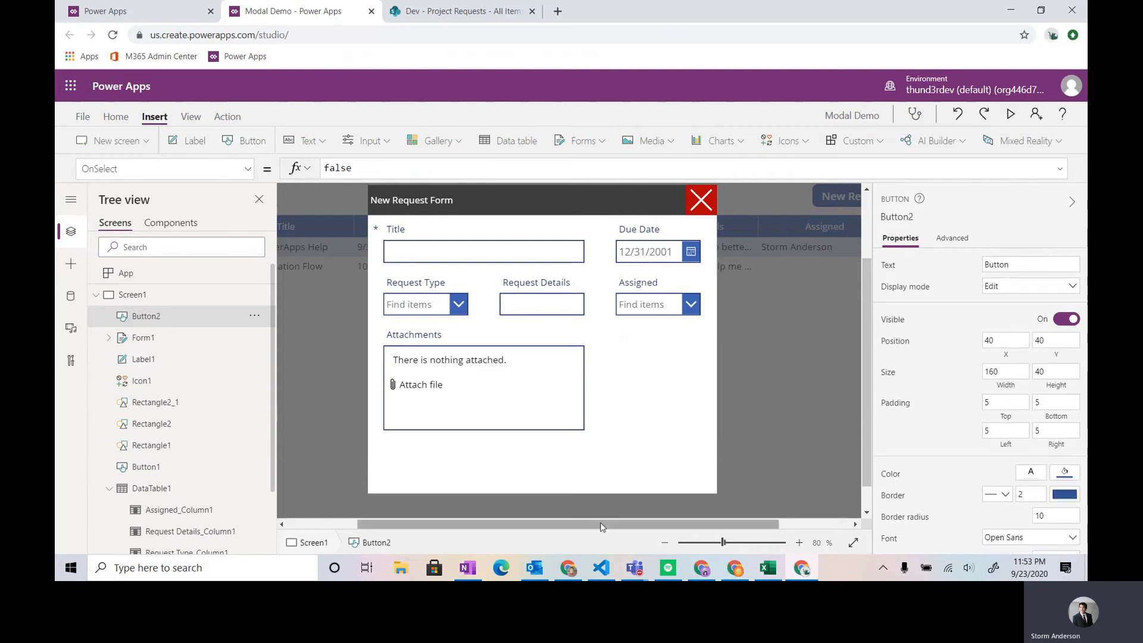
{"action": "left_click_drag", "start_coordinate": [603, 523], "coordinate": [532, 524]}
{"action": "scroll", "coordinate": [459, 391], "scroll_direction": "up", "scroll_amount": 2}
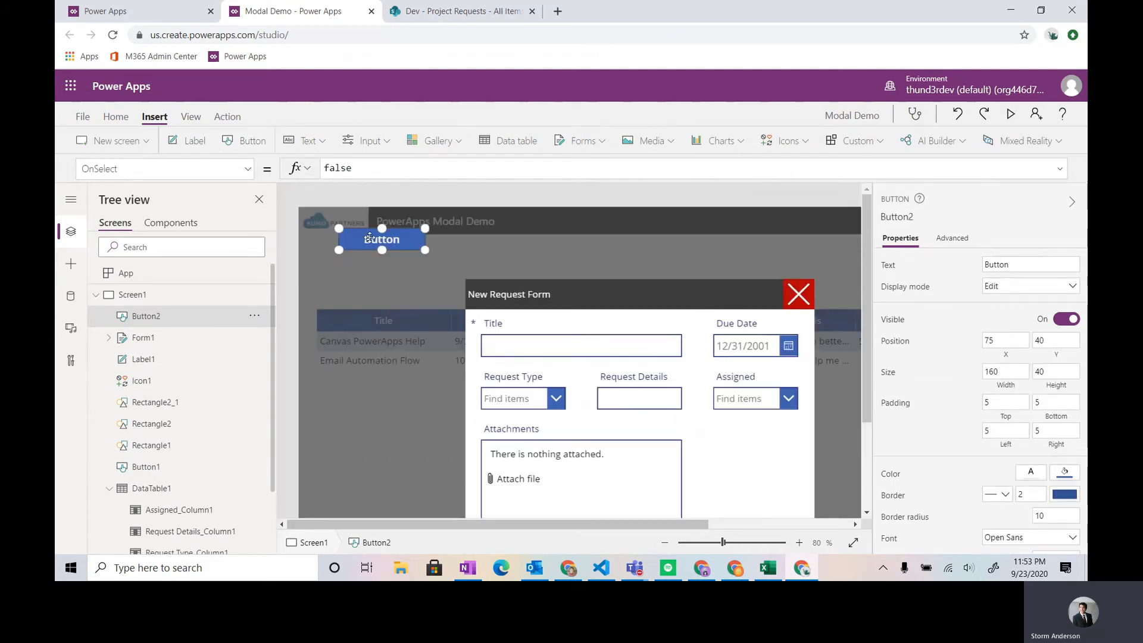
{"action": "left_click_drag", "start_coordinate": [372, 233], "coordinate": [610, 419]}
- Duplicate the new button and place the copy beside it on its left, at about X 586, Y 630
{"action": "key", "text": "ctrl+c"}
{"action": "key", "text": "ctrl+v"}
{"action": "left_click_drag", "start_coordinate": [663, 527], "coordinate": [735, 529]}
{"action": "scroll", "coordinate": [600, 414], "scroll_direction": "up", "scroll_amount": 1}
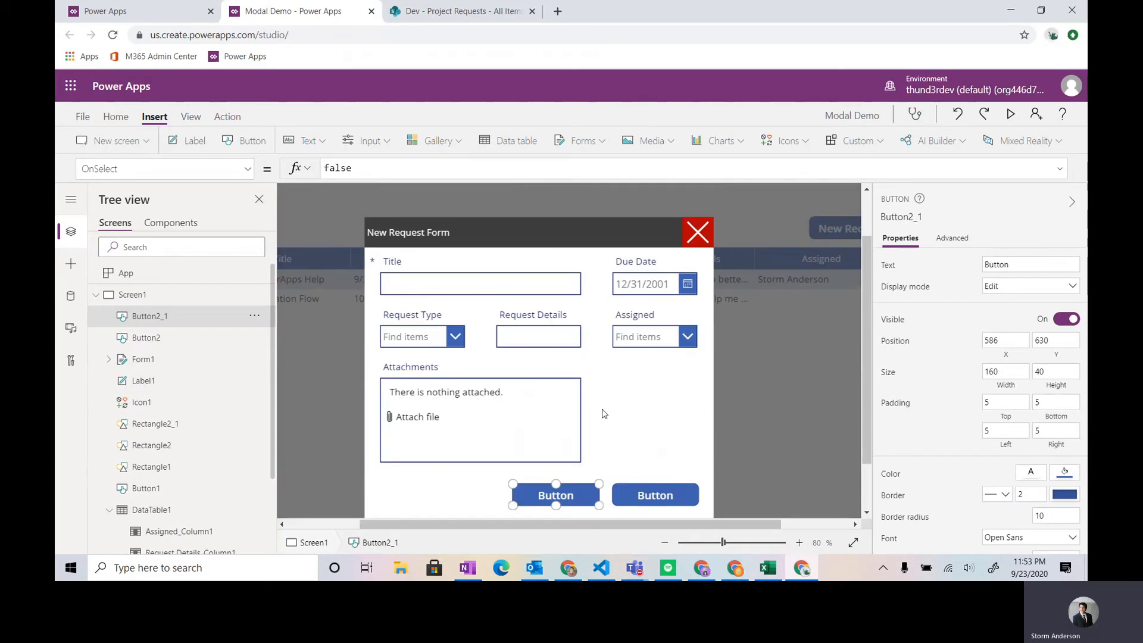
- Label the right-hand button Submit and the left-hand button Reset
{"action": "left_click", "coordinate": [641, 497]}
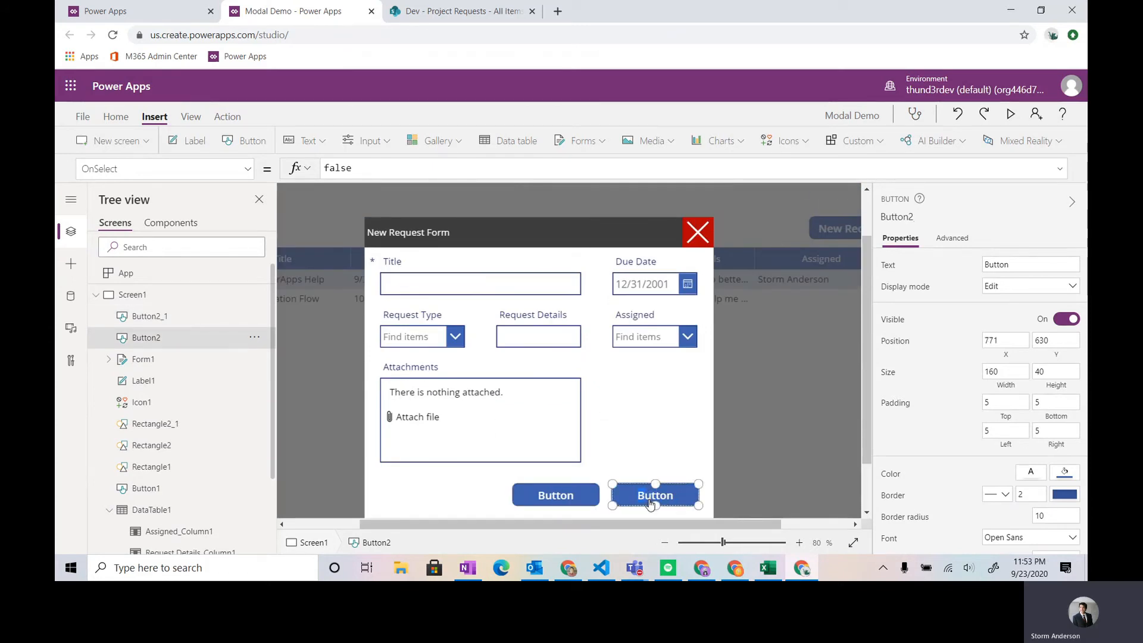
{"action": "double_click", "coordinate": [648, 502]}
{"action": "type", "text": "Submit"}
{"action": "left_click", "coordinate": [578, 498]}
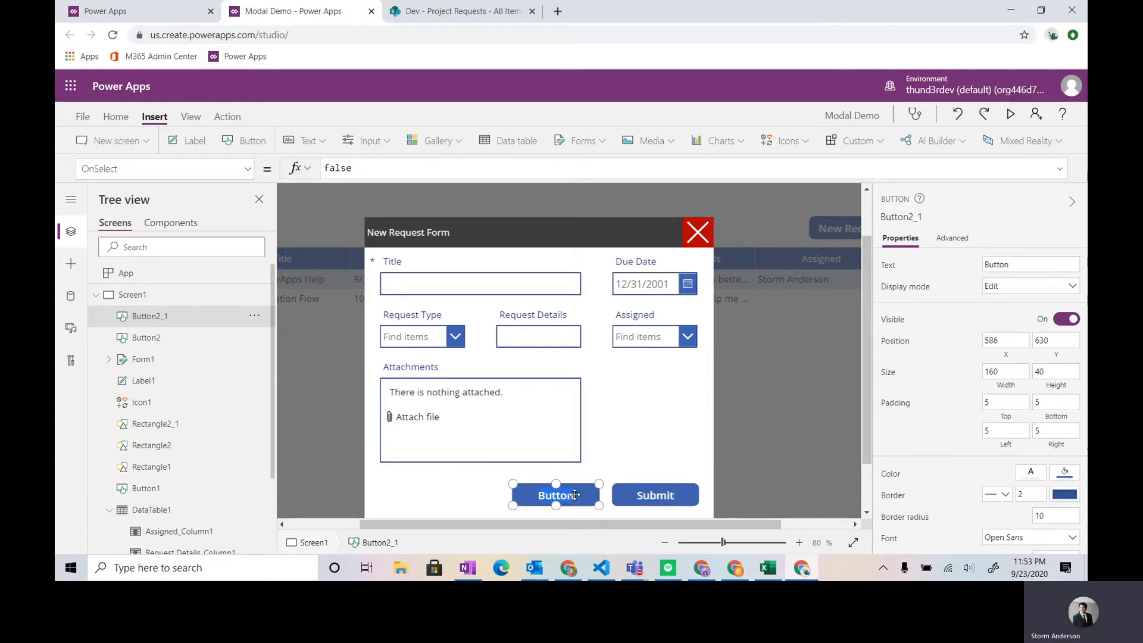
{"action": "double_click", "coordinate": [565, 494]}
{"action": "type", "text": "Reset"}
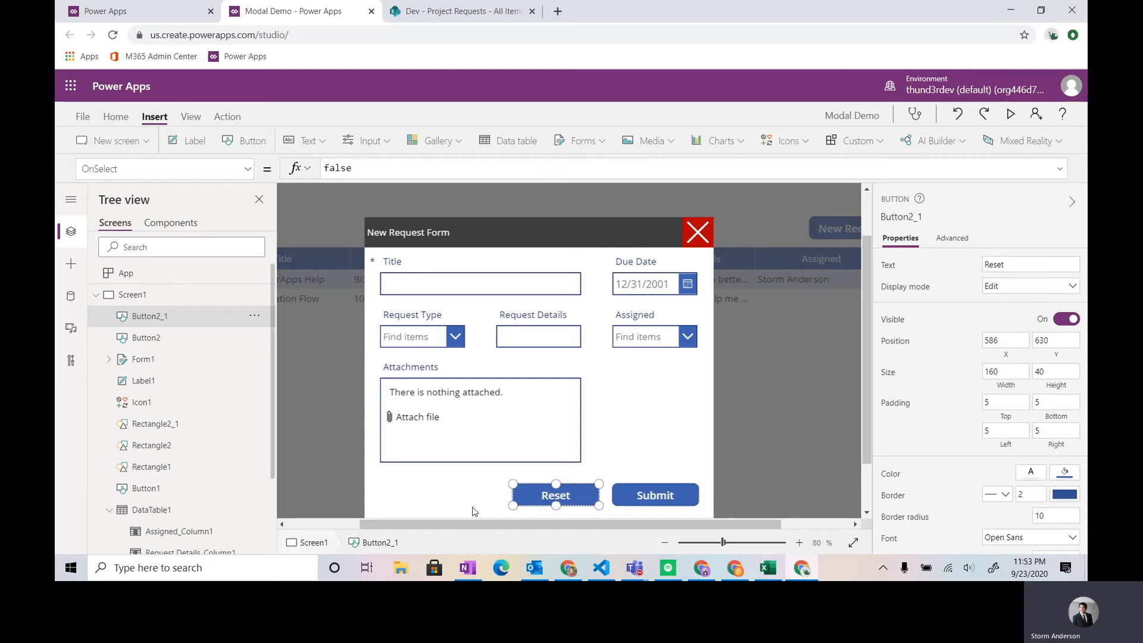
- Fill the Reset button with the grey theme color RGBA(179, 179, 179, 1)
{"action": "left_click", "coordinate": [125, 118]}
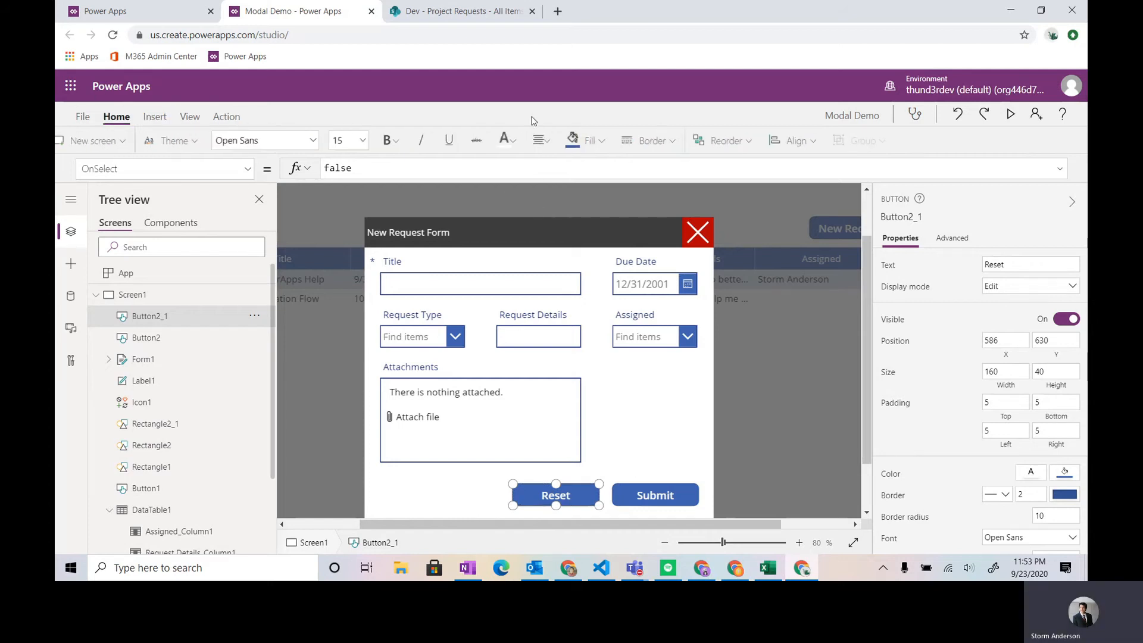
{"action": "left_click", "coordinate": [610, 140]}
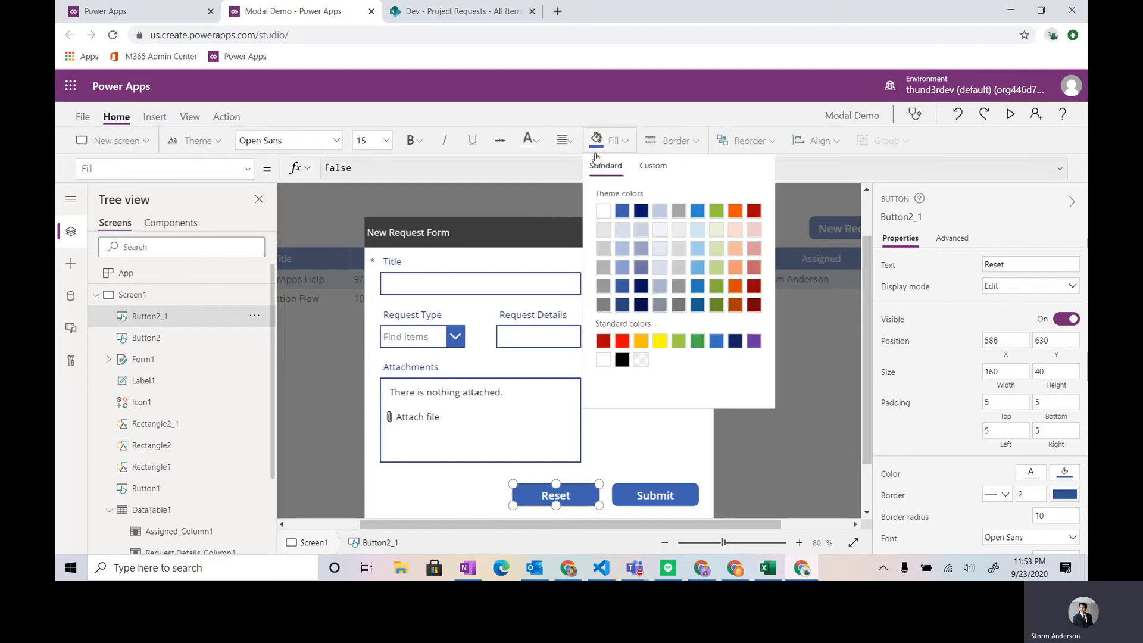
{"action": "left_click", "coordinate": [602, 252]}
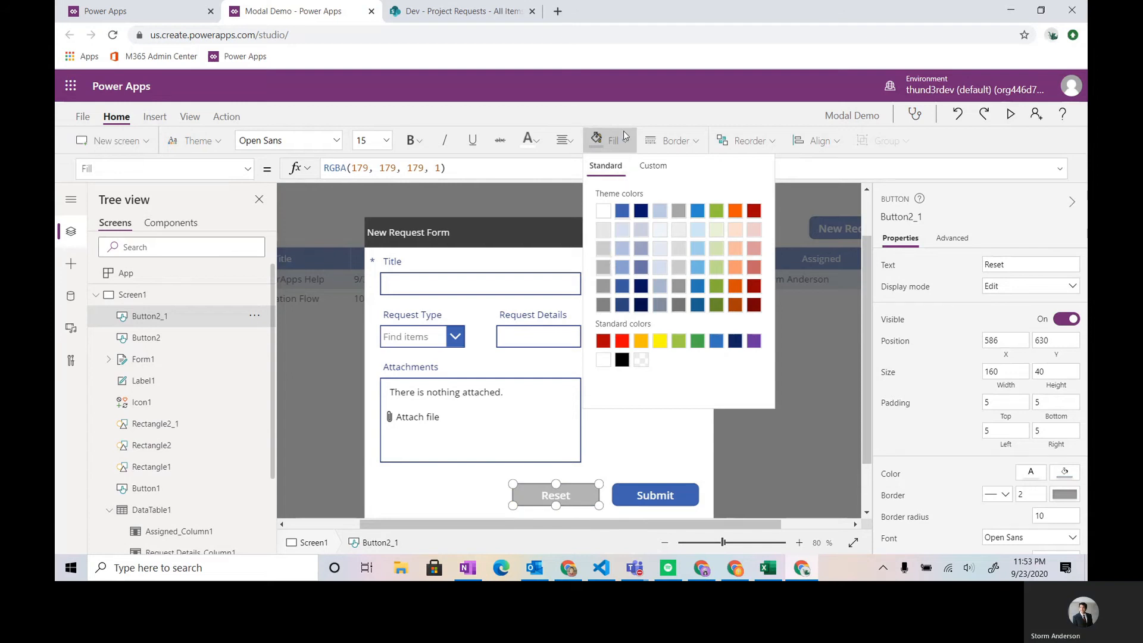
{"action": "left_click", "coordinate": [609, 415]}
- Fill the Submit button with the standard green RGBA(54, 176, 75, 1)
{"action": "left_click", "coordinate": [648, 494]}
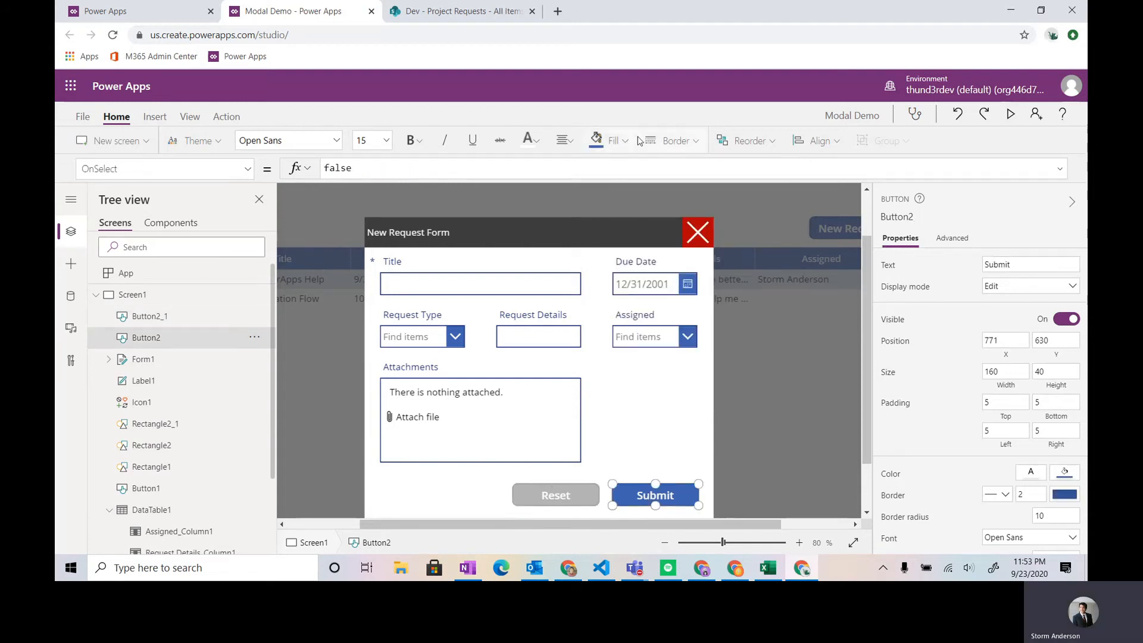
{"action": "left_click", "coordinate": [613, 141]}
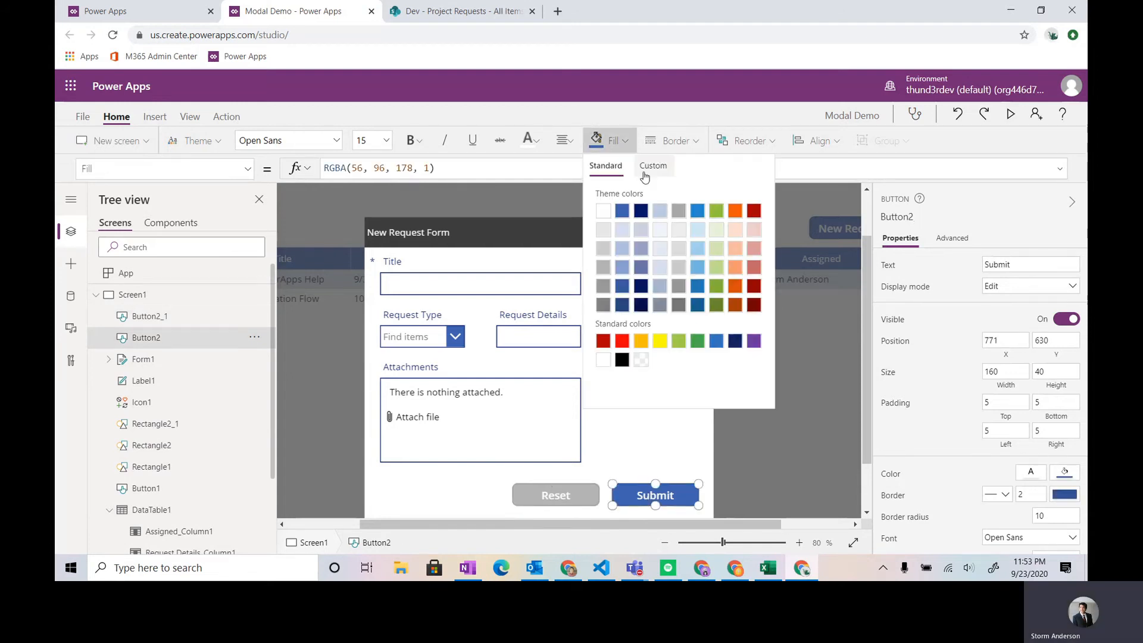
{"action": "left_click", "coordinate": [697, 341]}
{"action": "left_click", "coordinate": [613, 148]}
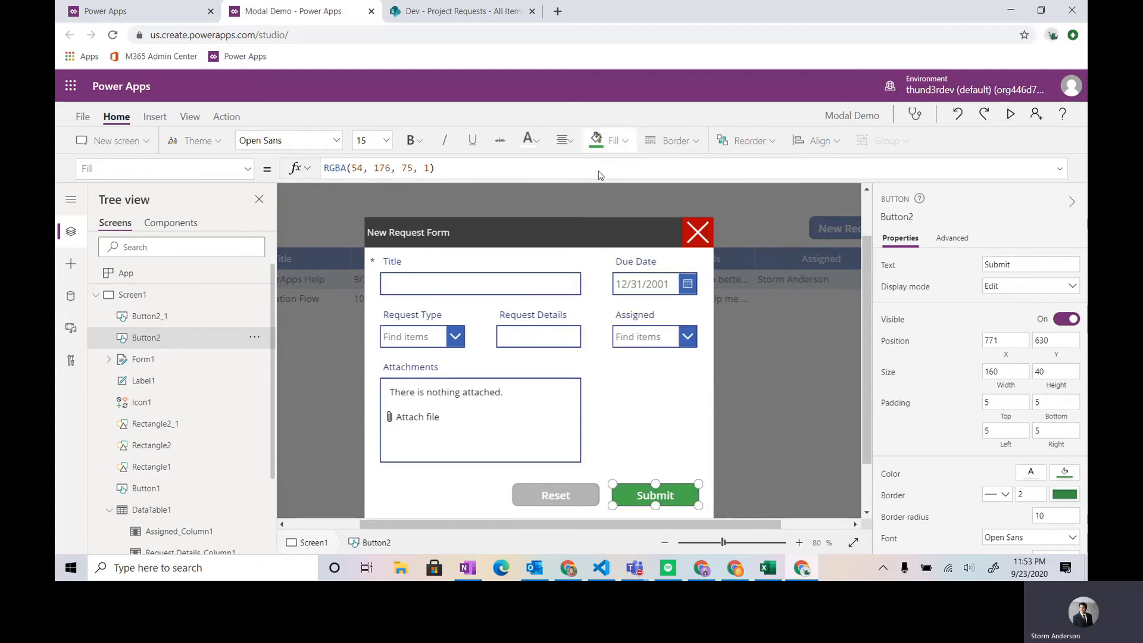
- Set the Reset button's OnSelect formula to ResetForm(Form1)
{"action": "scroll", "coordinate": [772, 256], "scroll_direction": "up", "scroll_amount": 2}
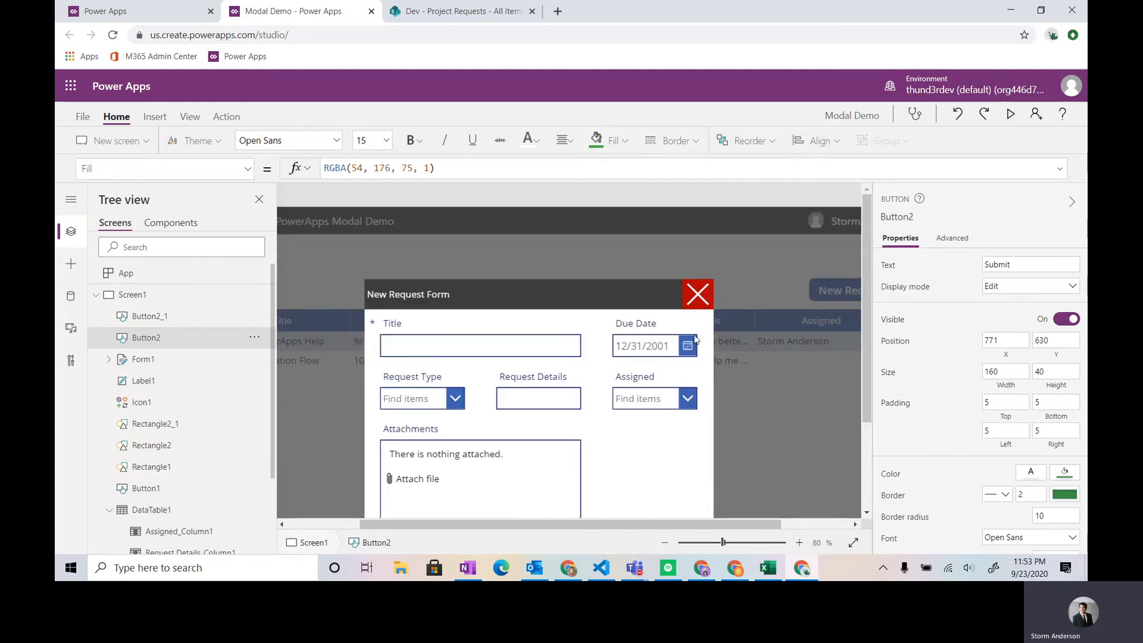
{"action": "left_click", "coordinate": [664, 543]}
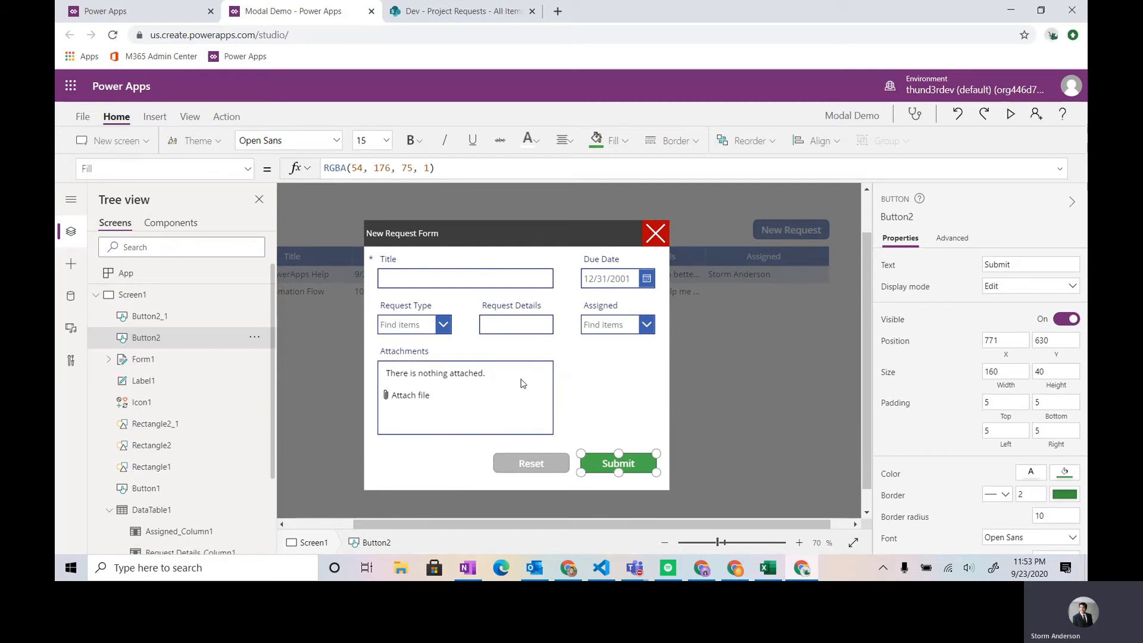
{"action": "left_click", "coordinate": [546, 471]}
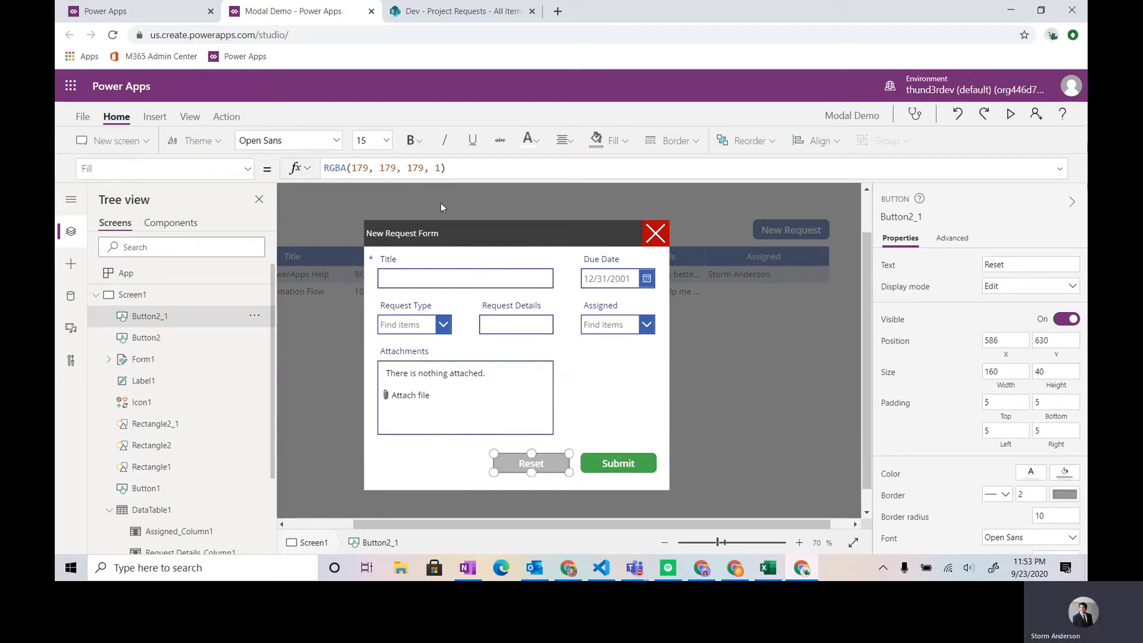
{"action": "left_click", "coordinate": [144, 167]}
{"action": "type", "text": "onselect"}
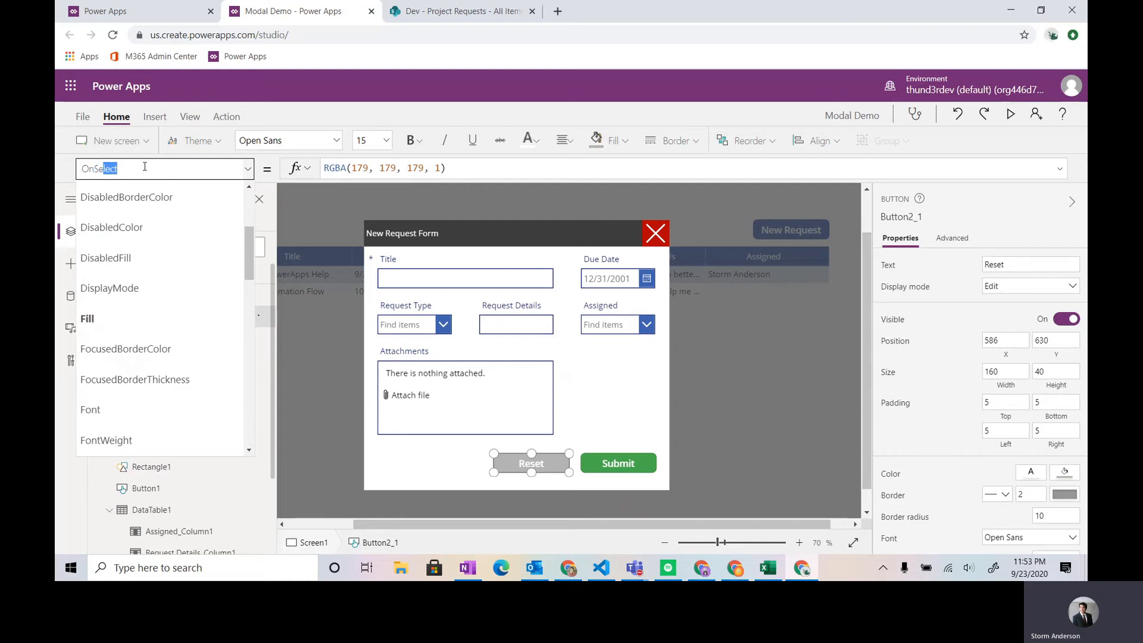
{"action": "key", "text": "Return"}
{"action": "key", "text": "ctrl+a"}
{"action": "type", "text": "Reset"}
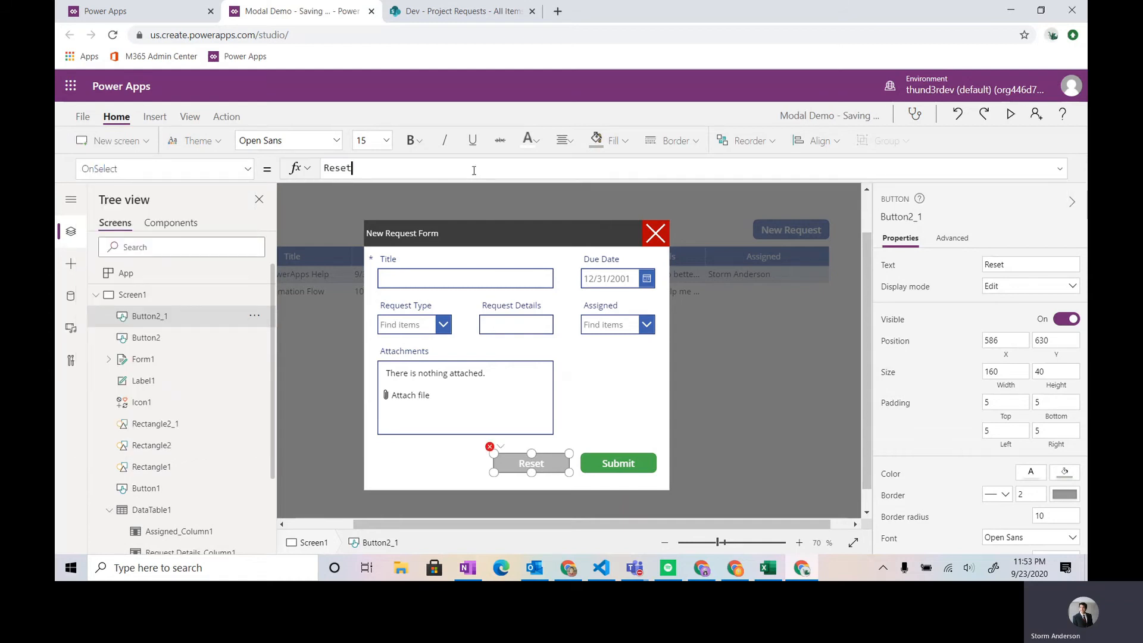
{"action": "type", "text": "Form(Form1)"}
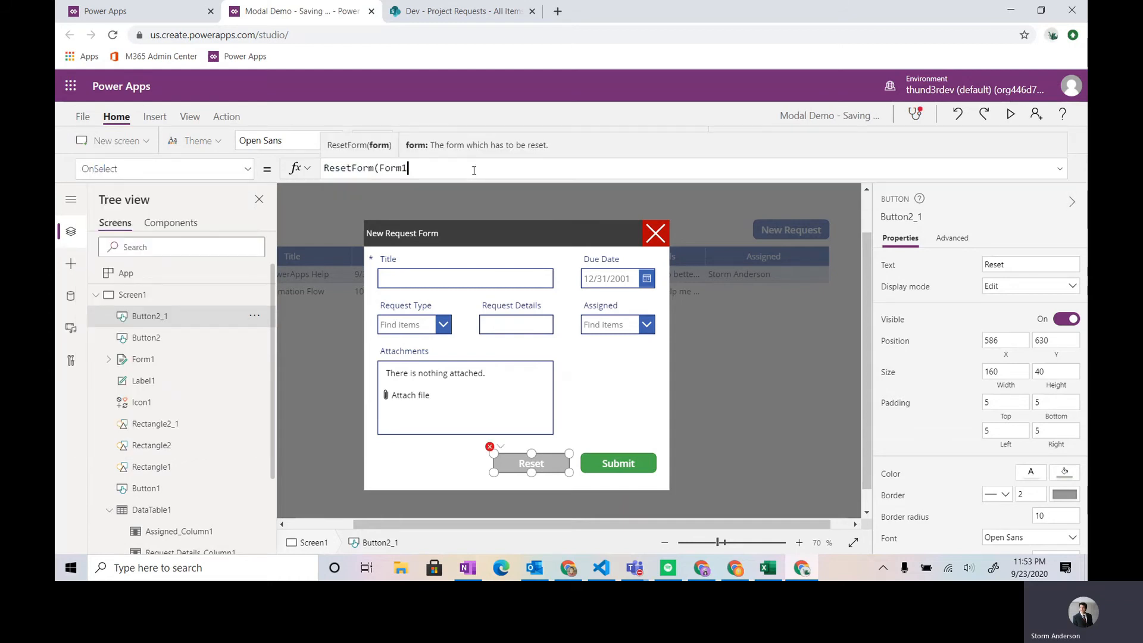
- Set the Submit button's OnSelect formula to SubmitForm(Form1)
{"action": "left_click", "coordinate": [629, 473]}
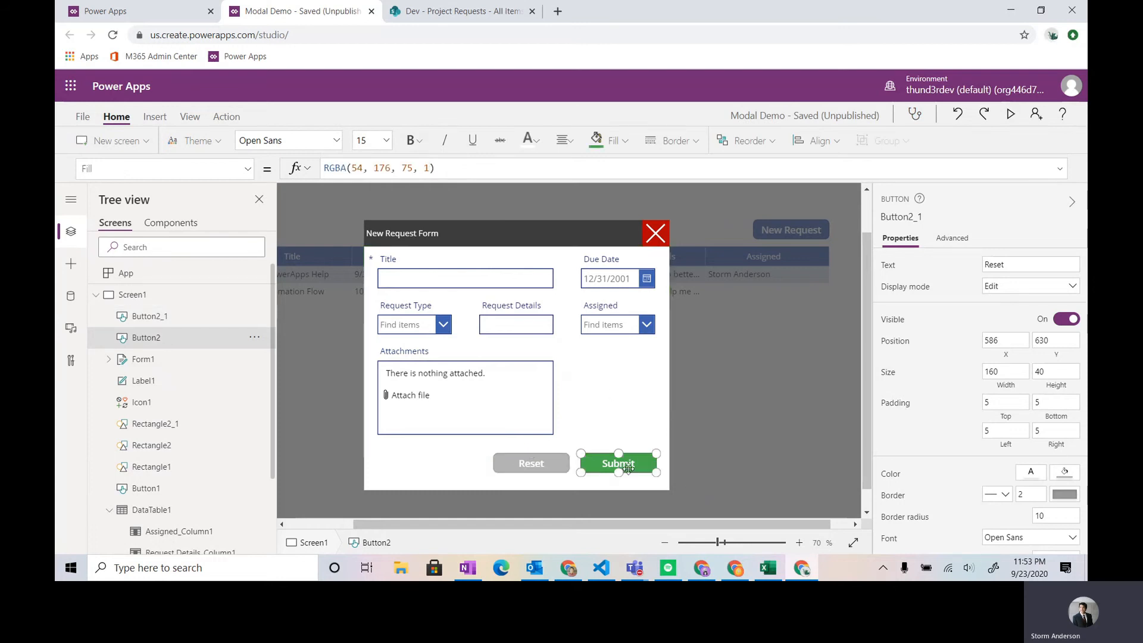
{"action": "left_click", "coordinate": [219, 171]}
{"action": "type", "text": "OnSelect"}
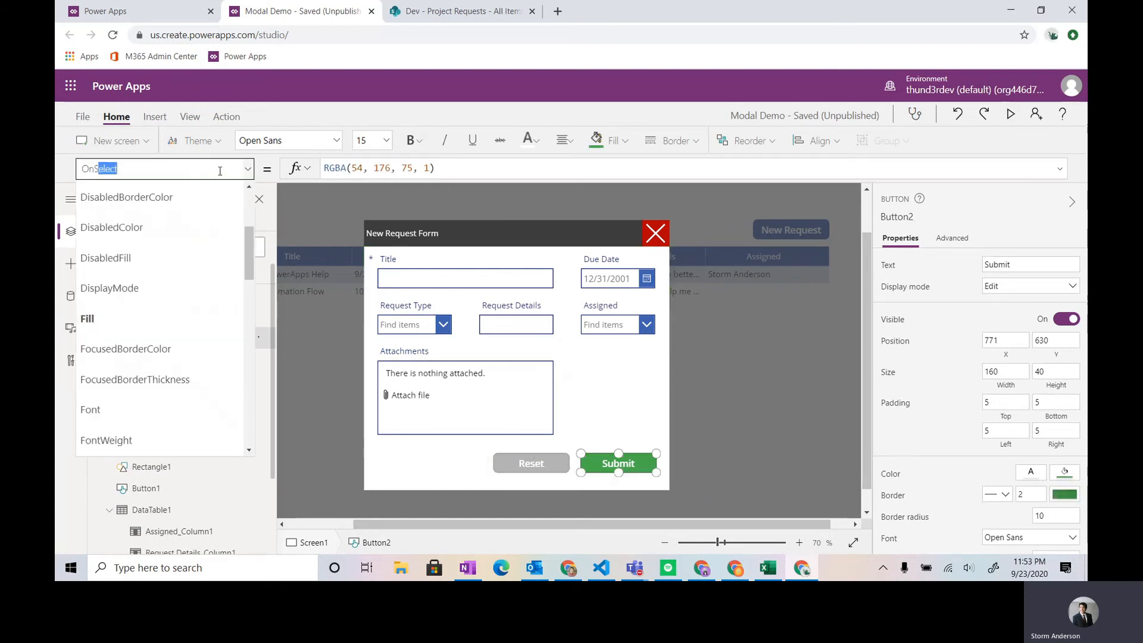
{"action": "key", "text": "Return"}
{"action": "left_click", "coordinate": [394, 172]}
{"action": "key", "text": "ctrl+a"}
{"action": "type", "text": "Sub"}
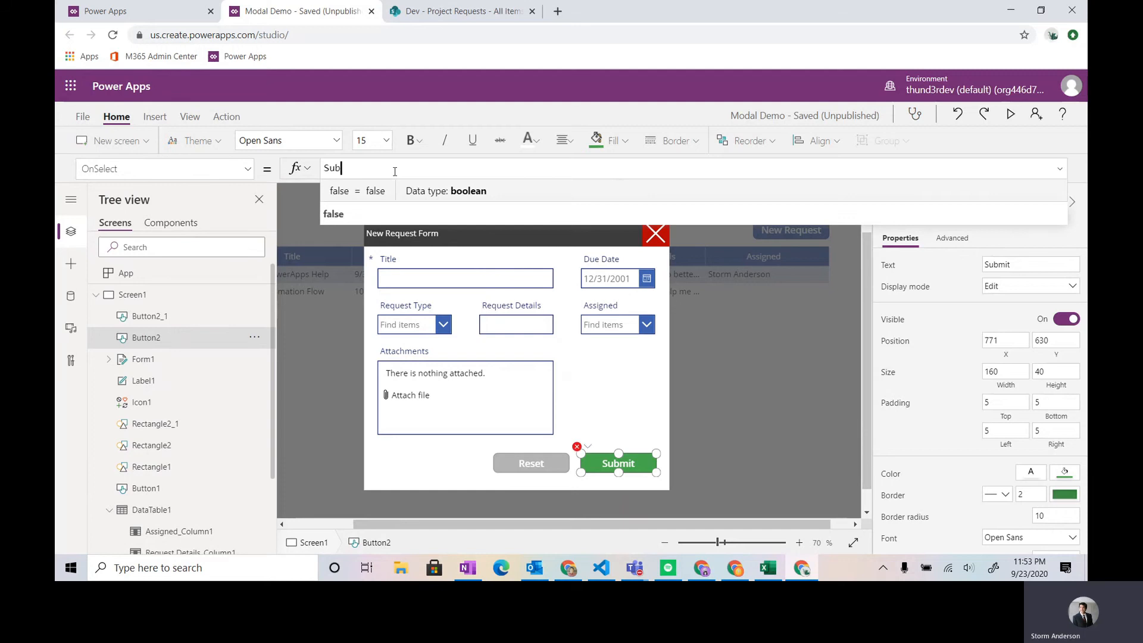
{"action": "type", "text": "mitForm"}
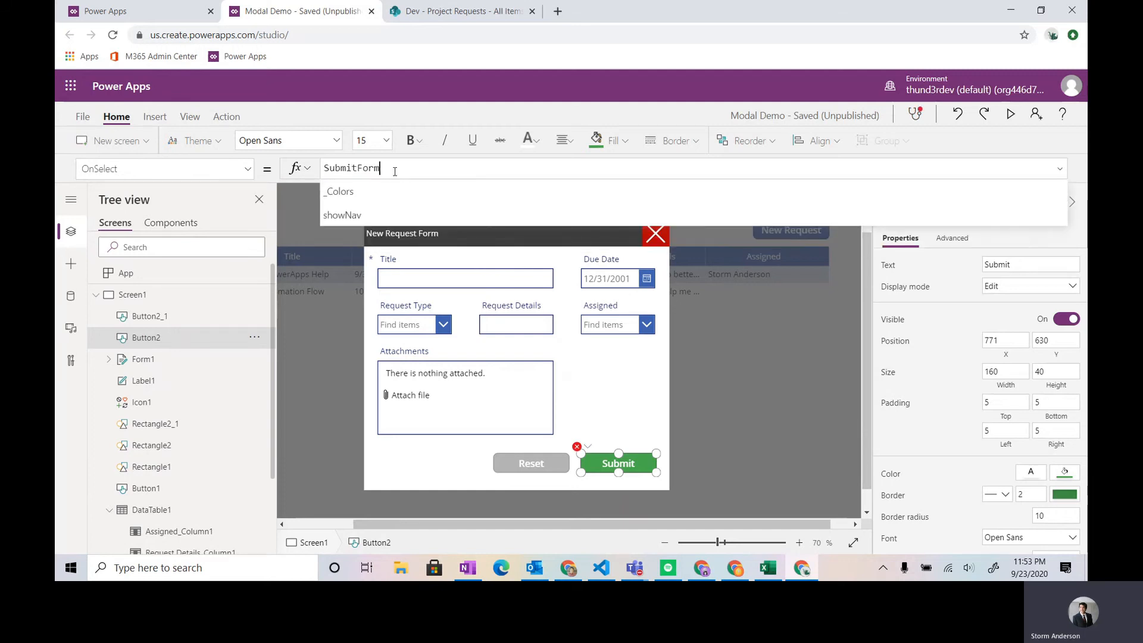
{"action": "type", "text": "(Form1)"}
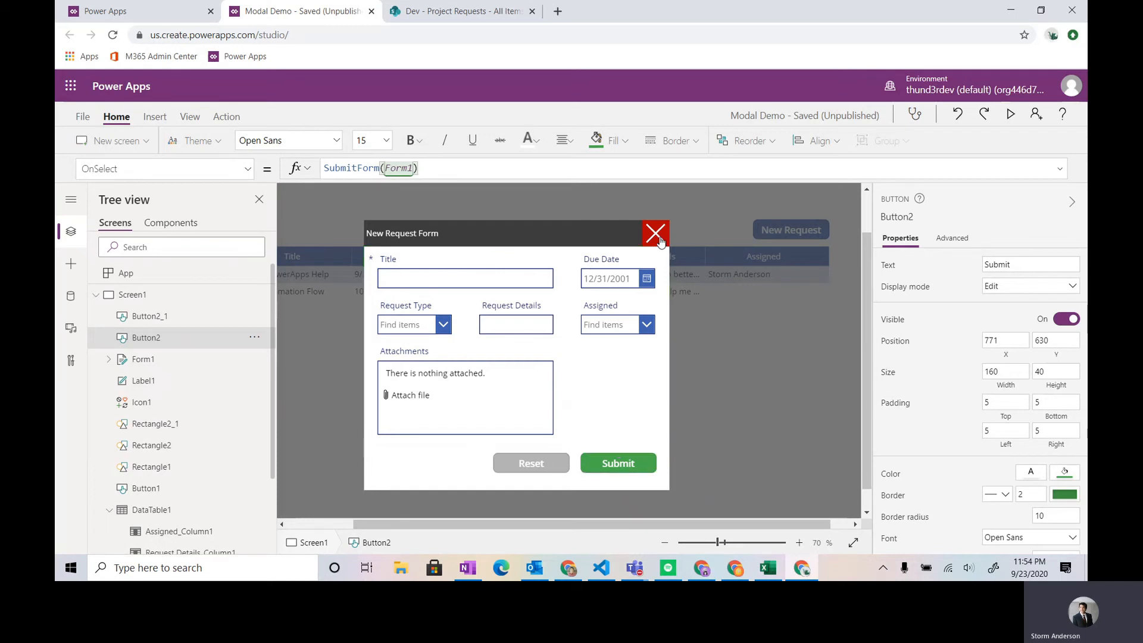
- Group both buttons, Form1, Label1, Icon1 and the three rectangles that make up the modal
{"action": "left_click", "coordinate": [660, 236], "text": "alt"}
{"action": "mouse_move", "coordinate": [865, 331]}
{"action": "left_mouse_down"}
{"action": "mouse_move", "coordinate": [864, 281]}
{"action": "mouse_move", "coordinate": [852, 326]}
{"action": "left_mouse_up"}
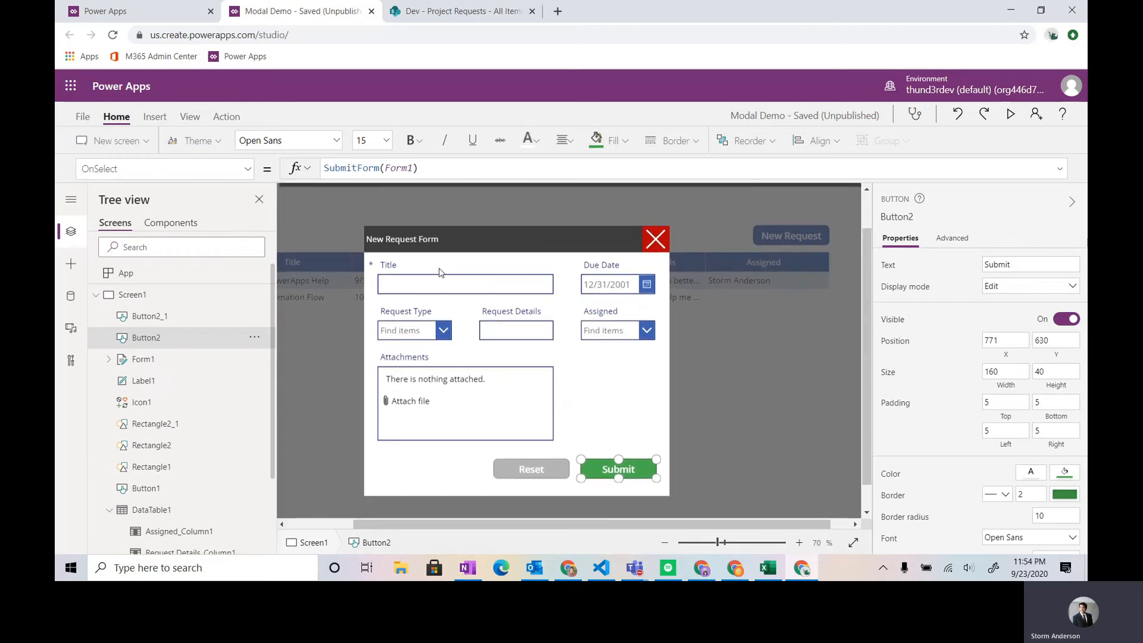
{"action": "left_click", "coordinate": [156, 317], "text": "ctrl"}
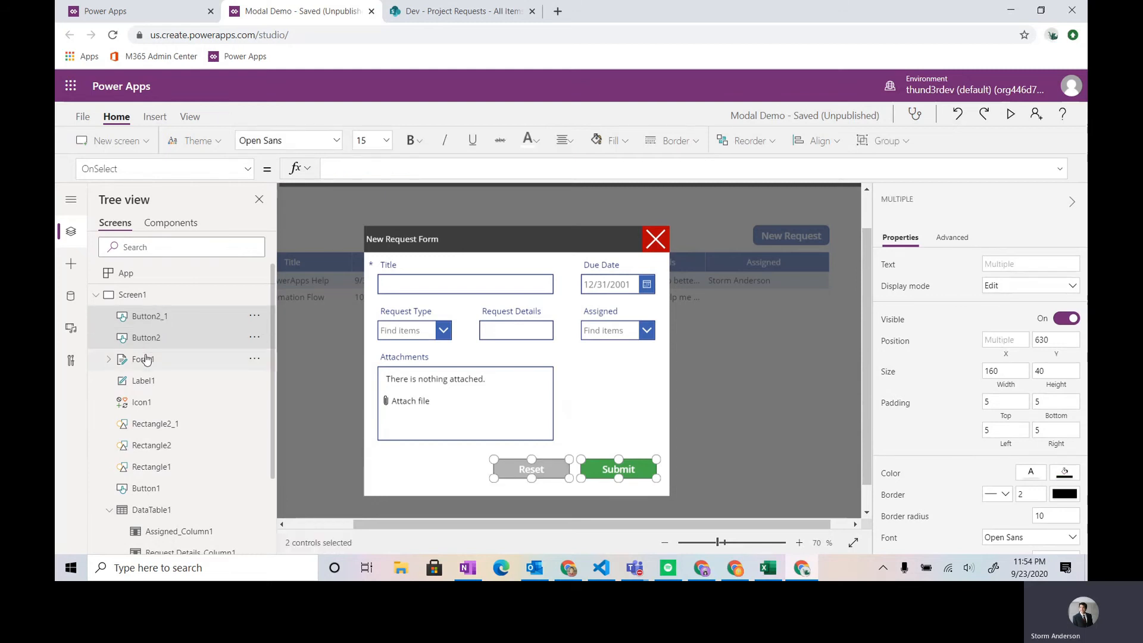
{"action": "left_click", "coordinate": [142, 359], "text": "ctrl"}
{"action": "left_click", "coordinate": [144, 380], "text": "ctrl"}
{"action": "left_click", "coordinate": [143, 402], "text": "ctrl"}
{"action": "left_click", "coordinate": [152, 424], "text": "ctrl"}
{"action": "left_click", "coordinate": [152, 445], "text": "ctrl"}
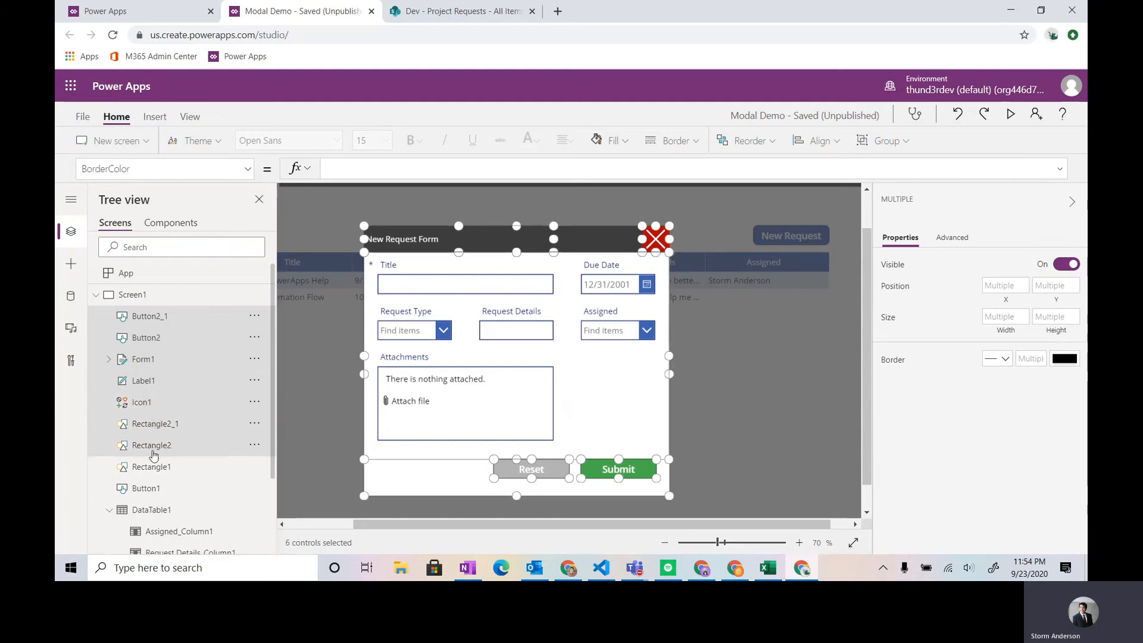
{"action": "left_click", "coordinate": [153, 470], "text": "ctrl"}
{"action": "left_click", "coordinate": [155, 491], "text": "ctrl"}
{"action": "left_click", "coordinate": [154, 493], "text": "ctrl"}
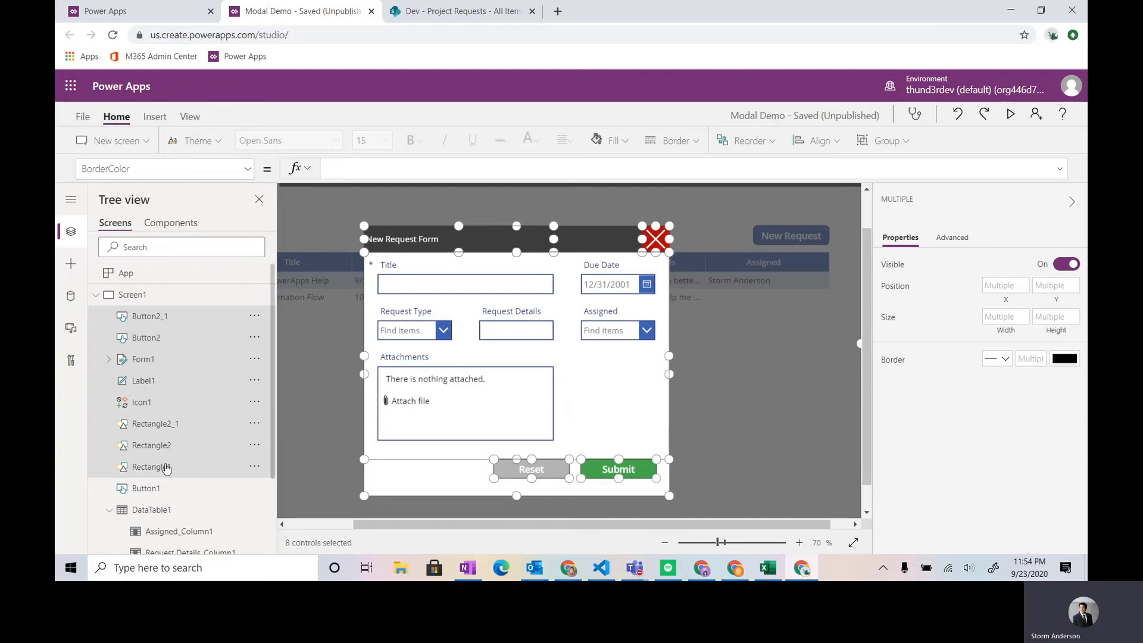
{"action": "key", "text": "ctrl+g"}
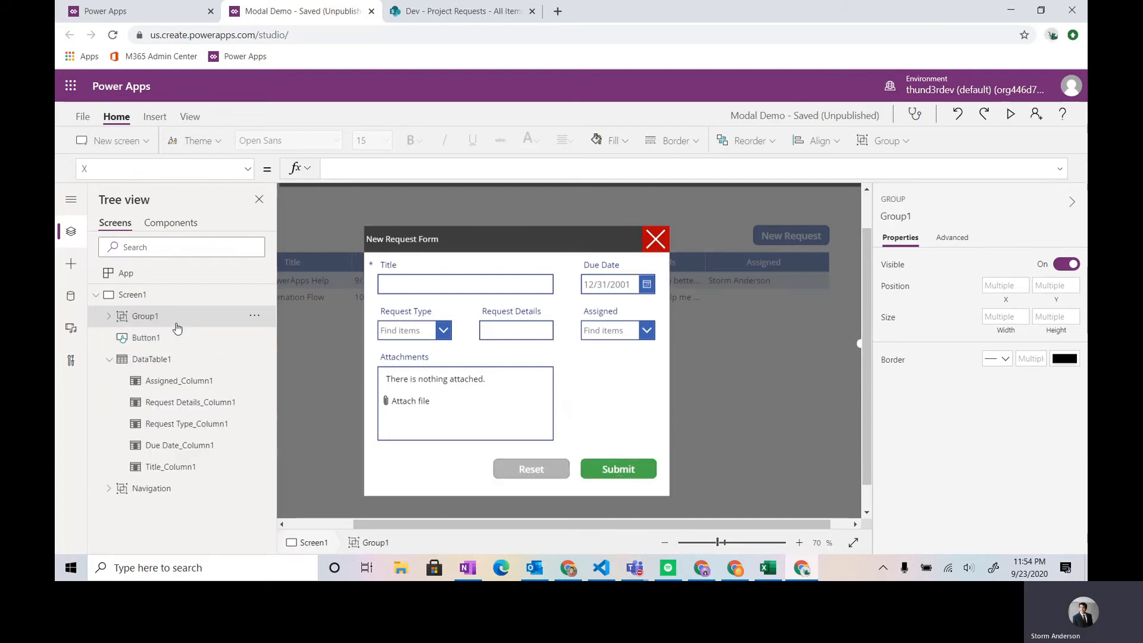
- Rename the new group of modal controls to NewRequestModal
{"action": "right_click", "coordinate": [176, 322]}
{"action": "left_click", "coordinate": [225, 420]}
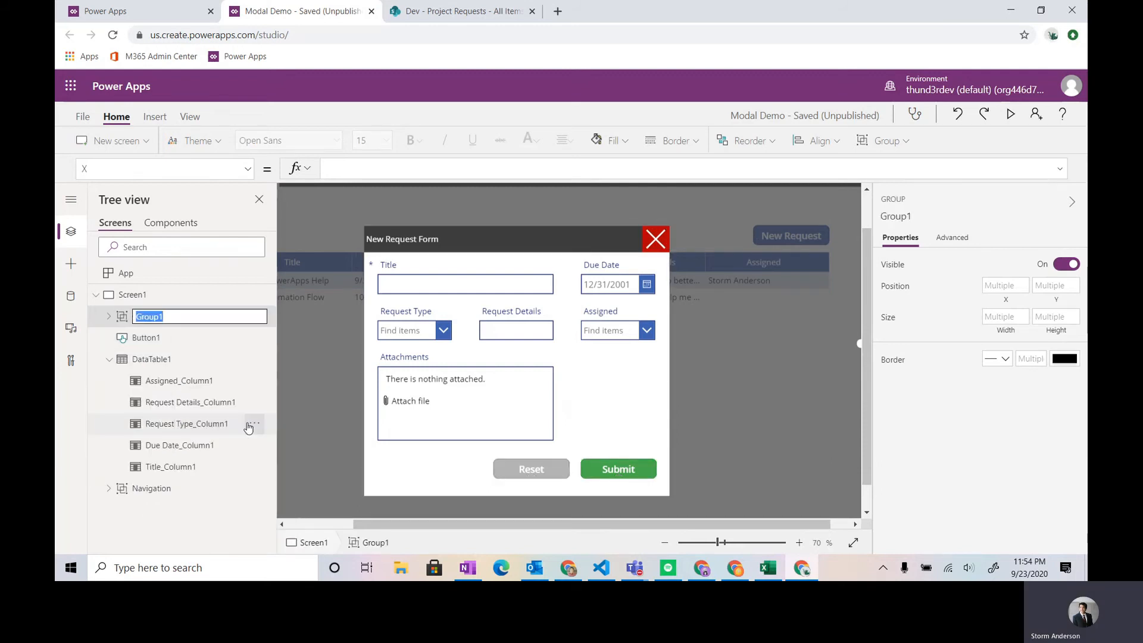
{"action": "type", "text": "Request"}
{"action": "key", "text": "ctrl+a"}
{"action": "type", "text": "NewRequestModal"}
{"action": "key", "text": "Return"}
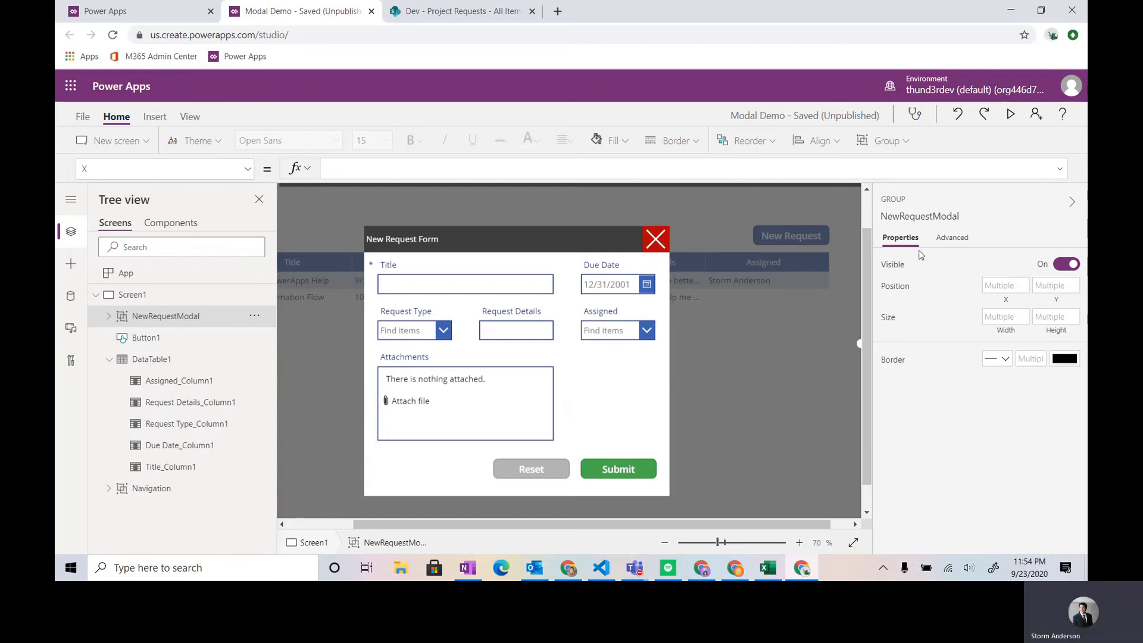
- Set the NewRequestModal group's Visible property to false
{"action": "scroll", "coordinate": [813, 528], "scroll_direction": "left", "scroll_amount": 3}
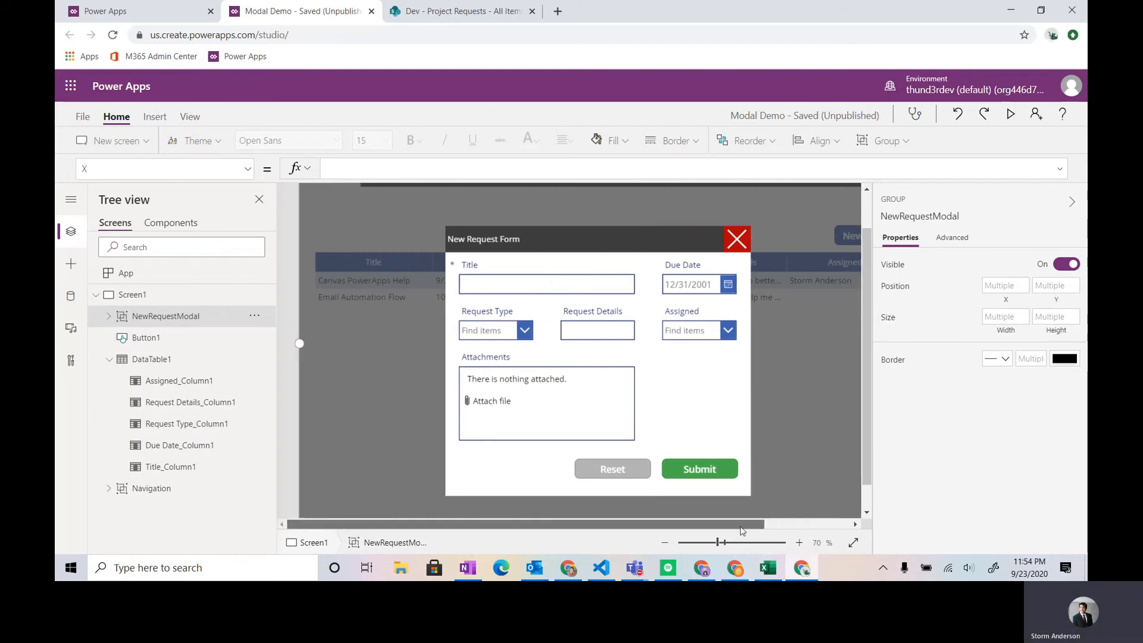
{"action": "scroll", "coordinate": [788, 377], "scroll_direction": "up", "scroll_amount": 2}
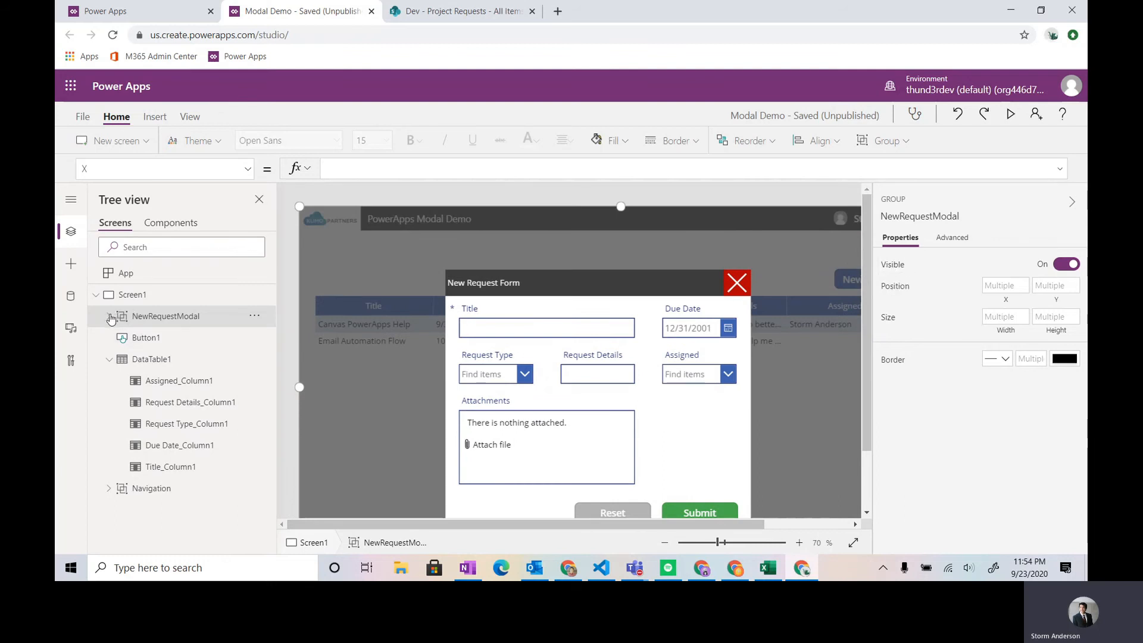
{"action": "left_click", "coordinate": [894, 265]}
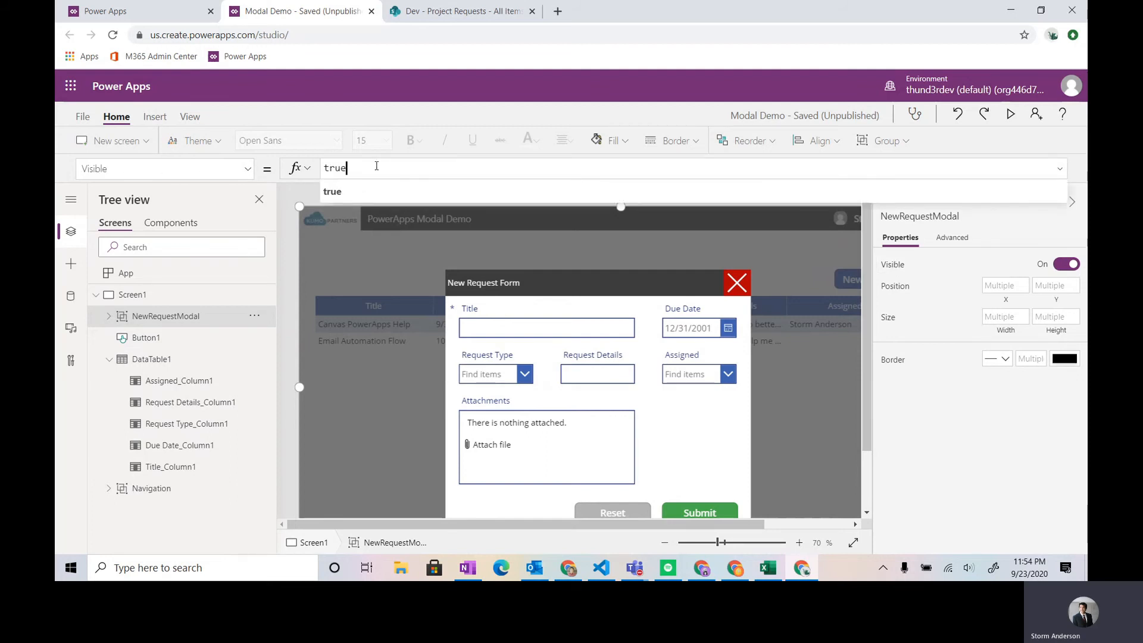
{"action": "double_click", "coordinate": [340, 169]}
{"action": "type", "text": "false"}
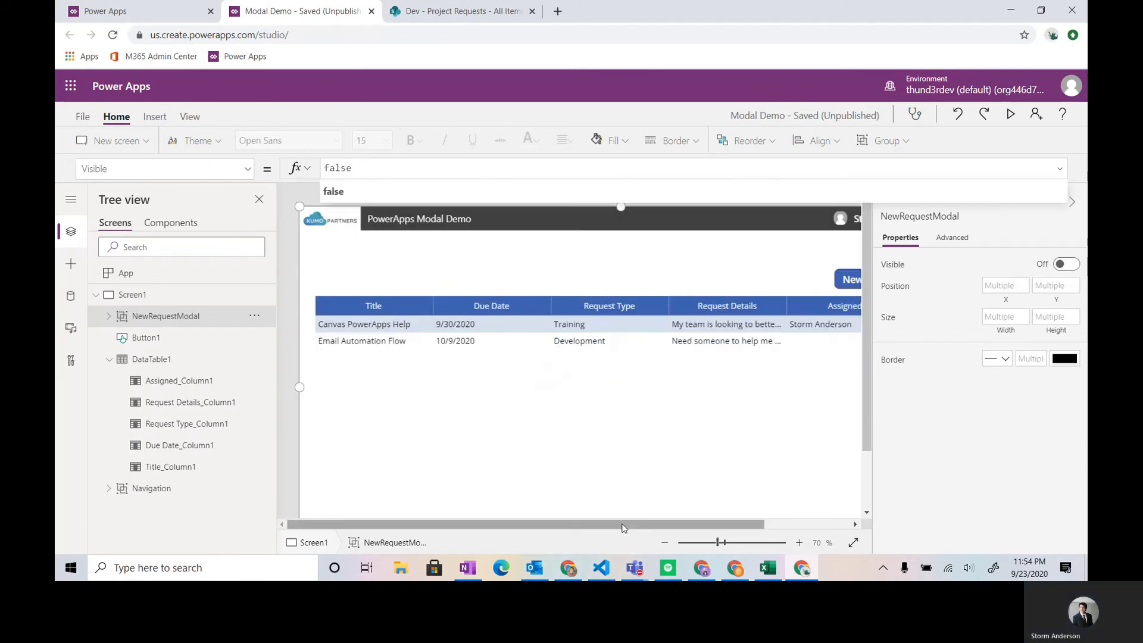
- Set the New Request button's OnSelect formula to NewForm(Form1);UpdateContext({_showRequestModal:true}) and run the button's action
{"action": "left_click_drag", "start_coordinate": [623, 525], "coordinate": [723, 525]}
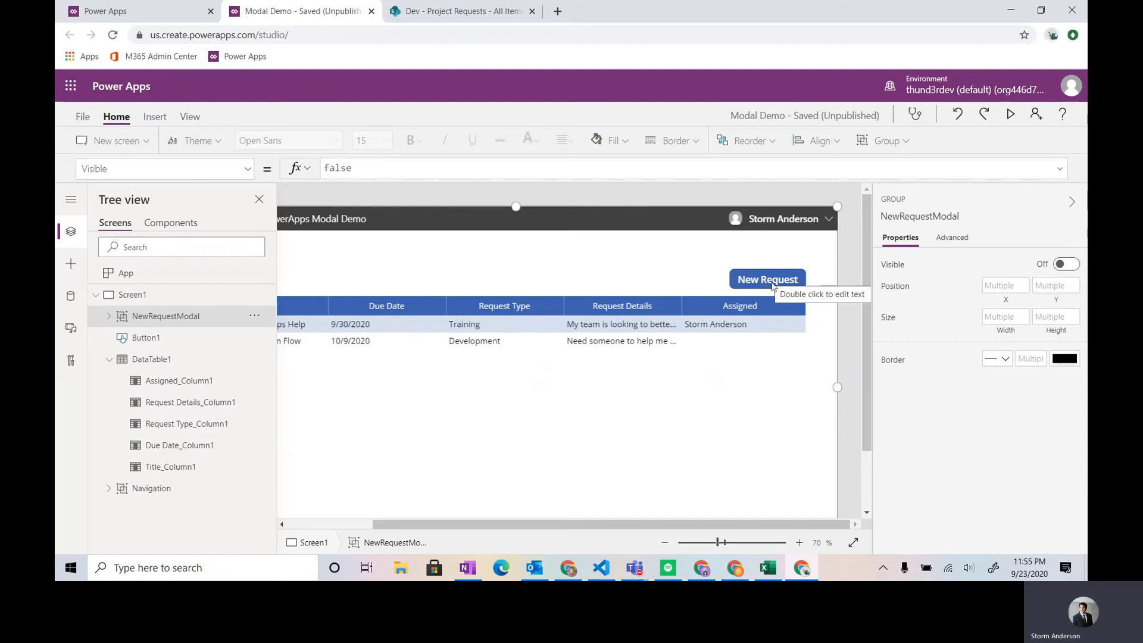
{"action": "left_click", "coordinate": [772, 286]}
{"action": "double_click", "coordinate": [377, 163]}
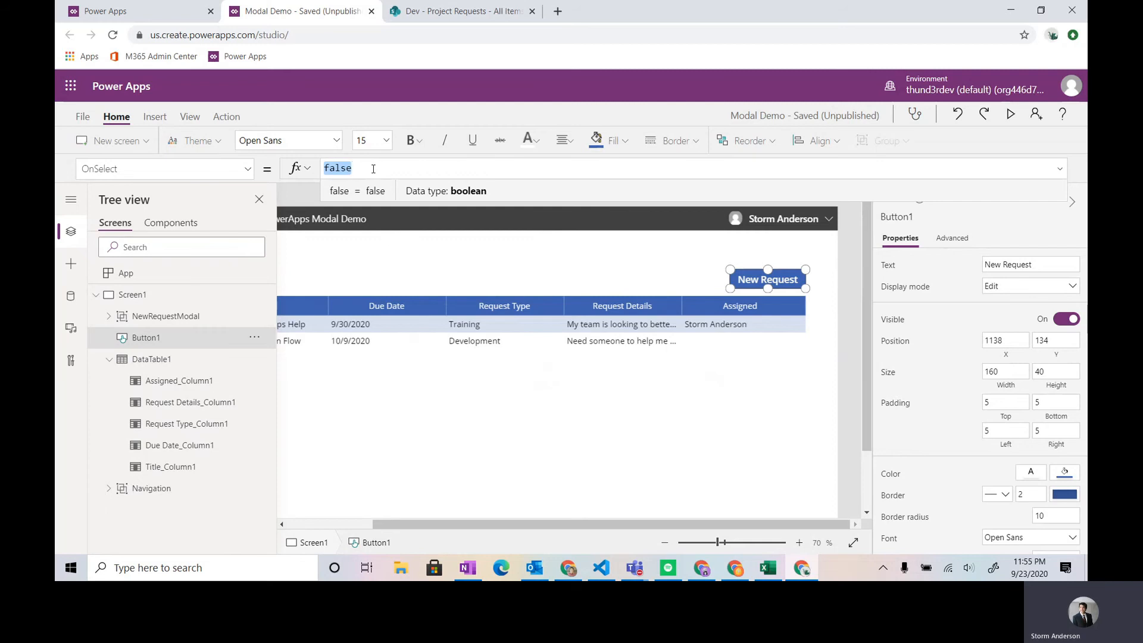
{"action": "type", "text": "NewForm("}
{"action": "key", "text": "Tab"}
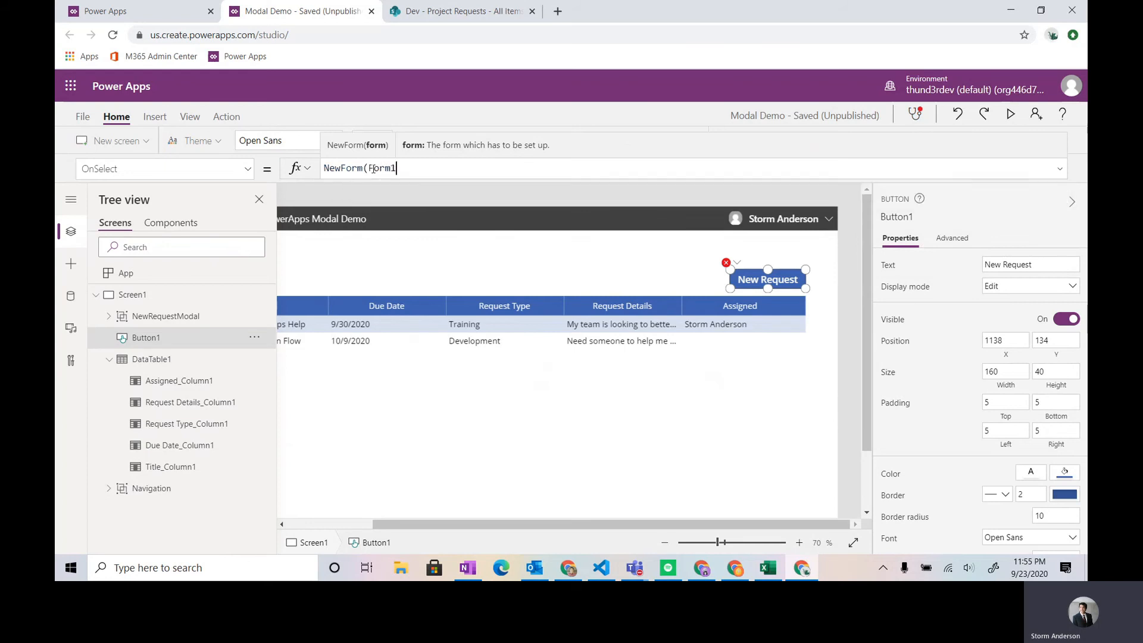
{"action": "type", "text": ");UpdateContext"}
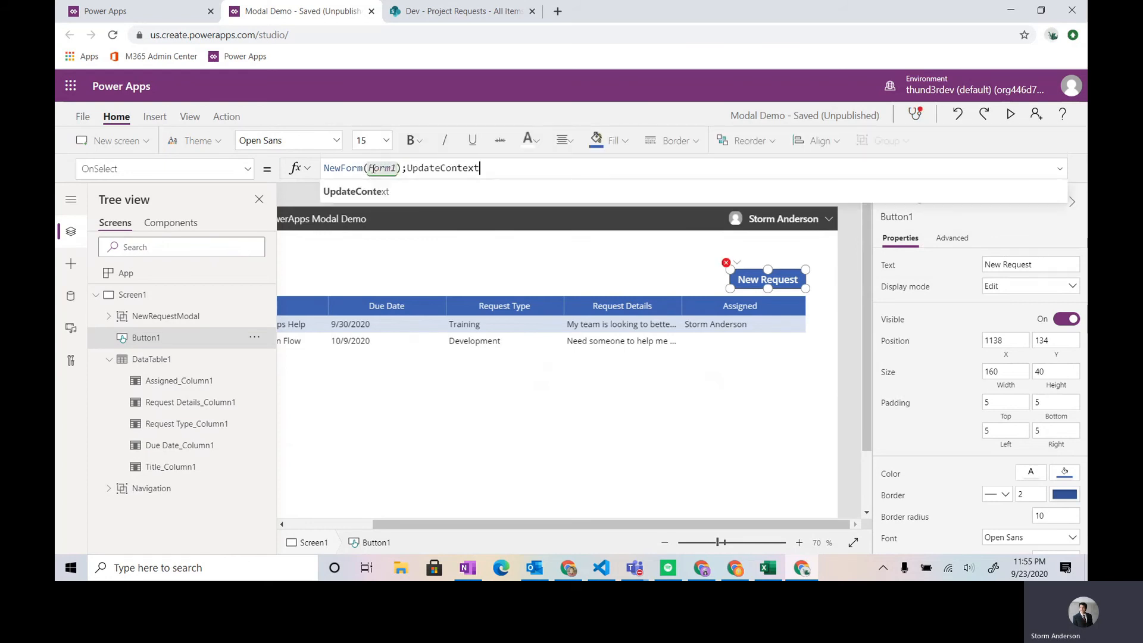
{"action": "type", "text": "({"}
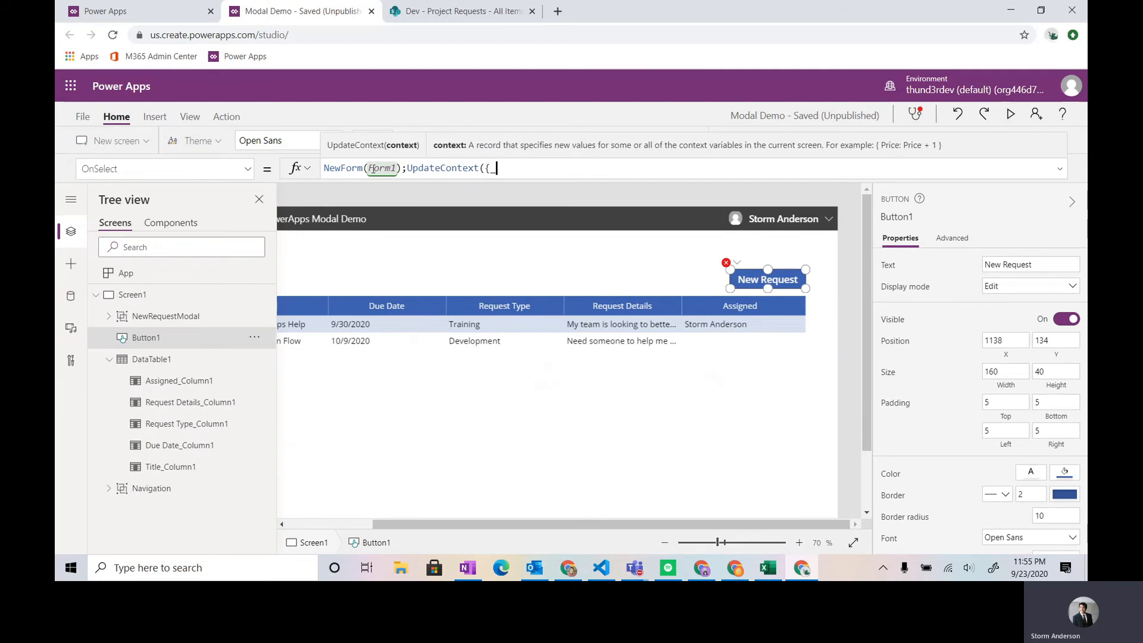
{"action": "type", "text": "_showRequestModal:true})"}
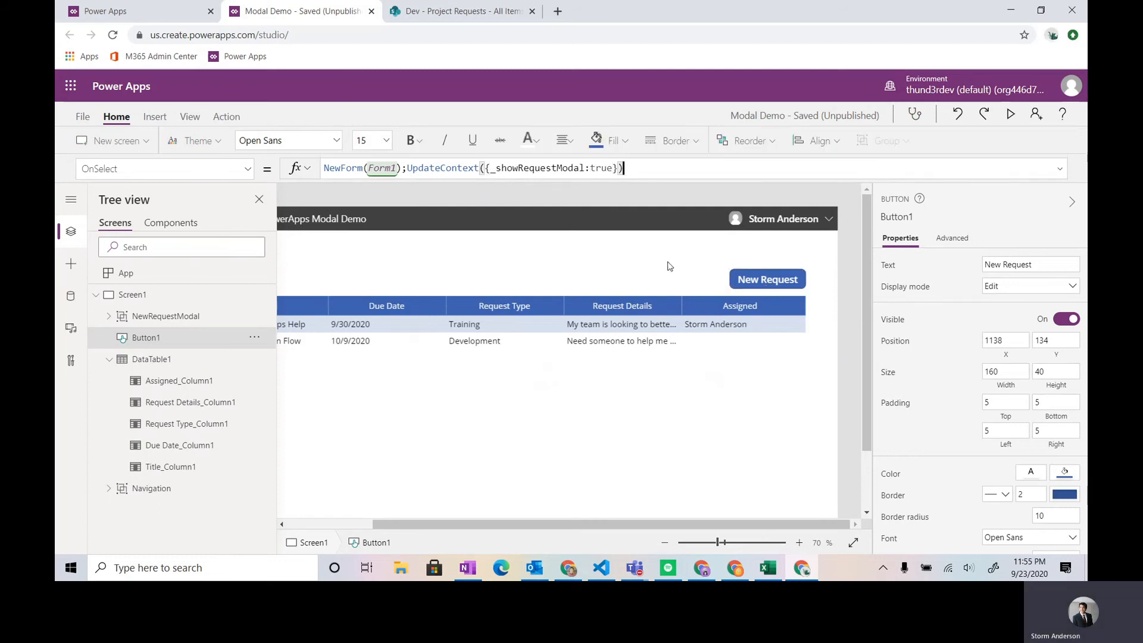
{"action": "left_click", "coordinate": [778, 283], "text": "alt"}
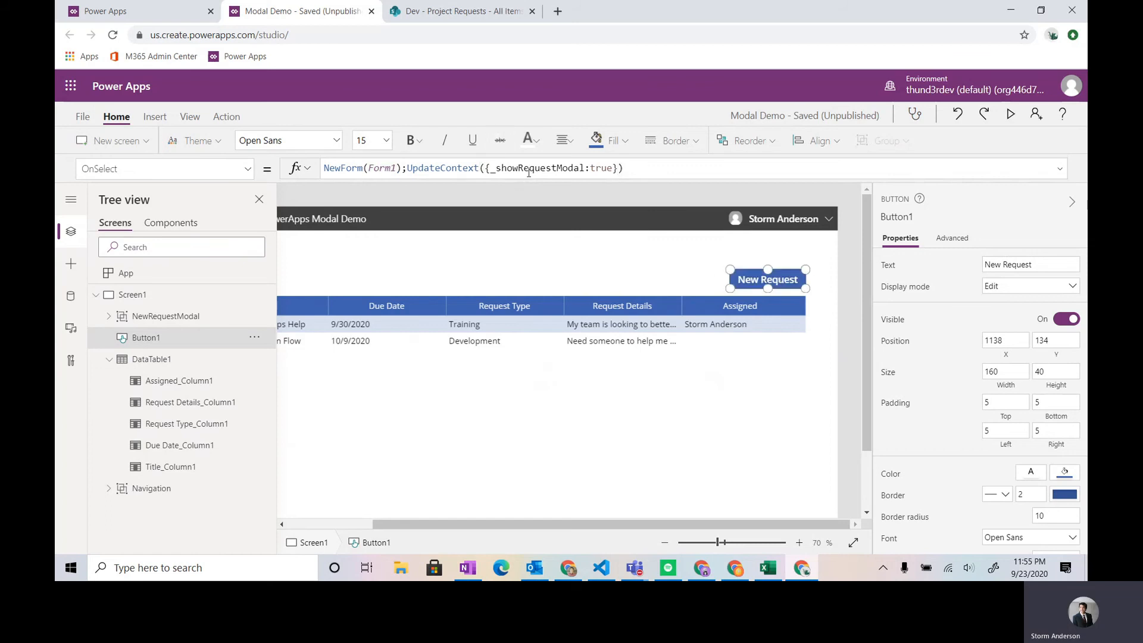
- Set the NewRequestModal group's Visible property to the _showRequestModal variable
{"action": "left_click", "coordinate": [149, 316]}
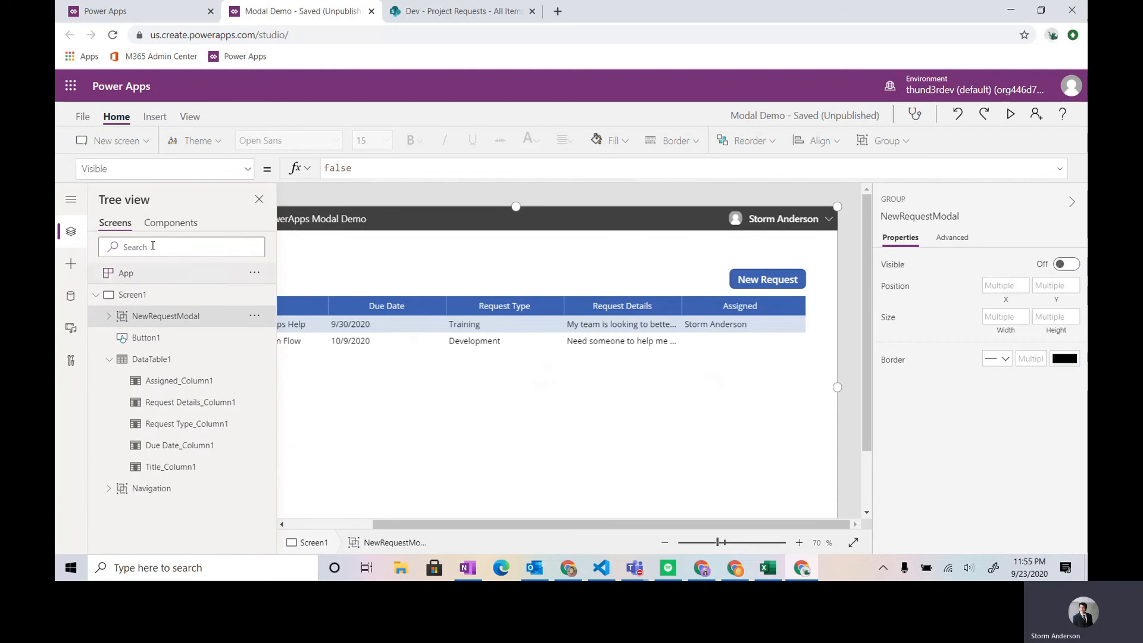
{"action": "double_click", "coordinate": [335, 168]}
{"action": "key", "text": "BackSpace"}
{"action": "type", "text": "_showRequestModal"}
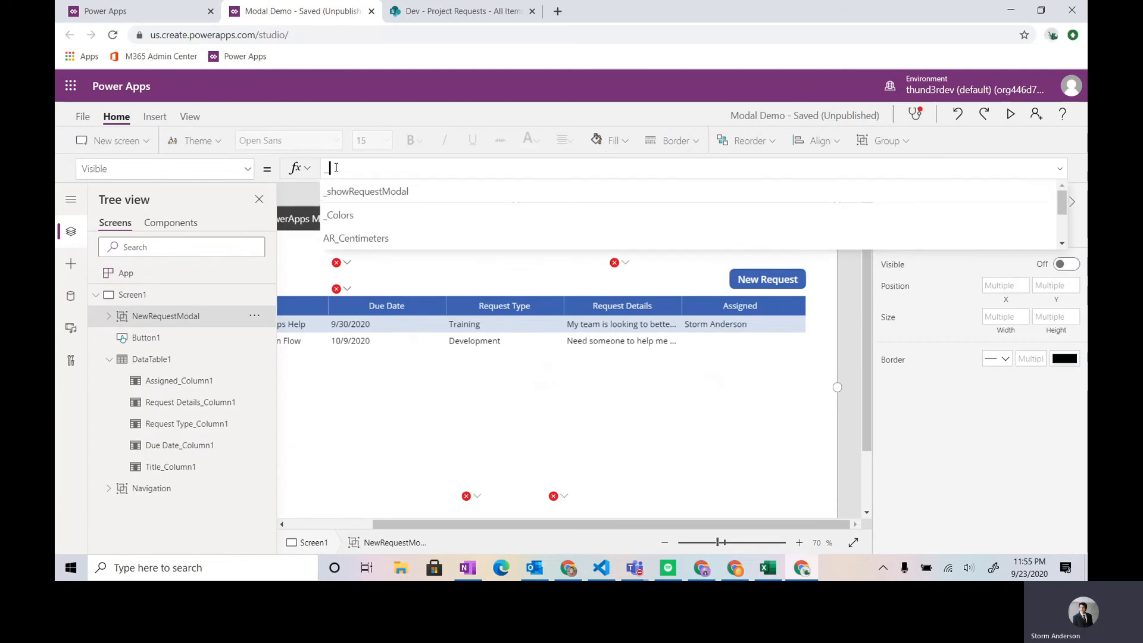
{"action": "left_click", "coordinate": [335, 202]}
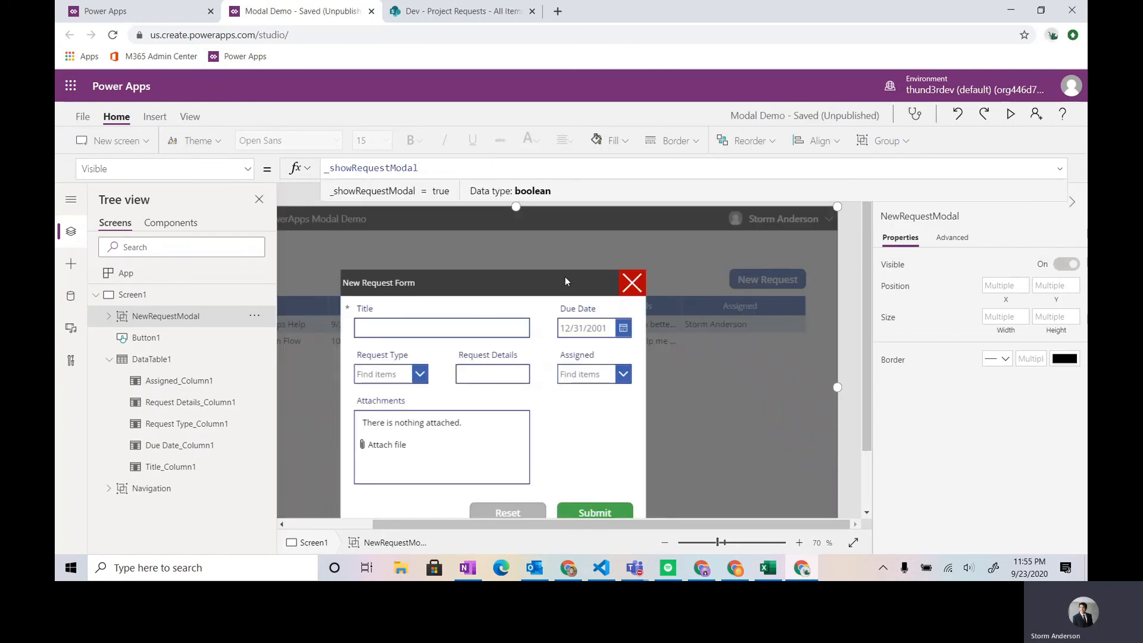
- Set the modal close icon's OnSelect formula to UpdateContext({_showRequestModal:false})
{"action": "left_click", "coordinate": [639, 284]}
{"action": "left_click", "coordinate": [197, 170]}
{"action": "type", "text": "onse"}
{"action": "key", "text": "Return"}
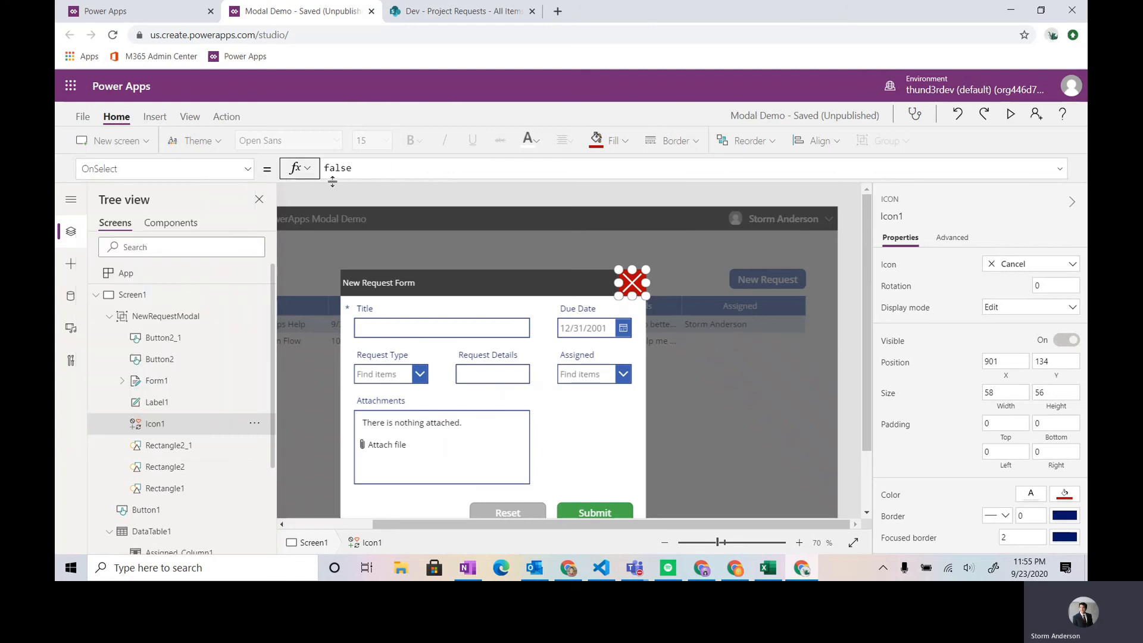
{"action": "double_click", "coordinate": [379, 170]}
{"action": "type", "text": "Update"}
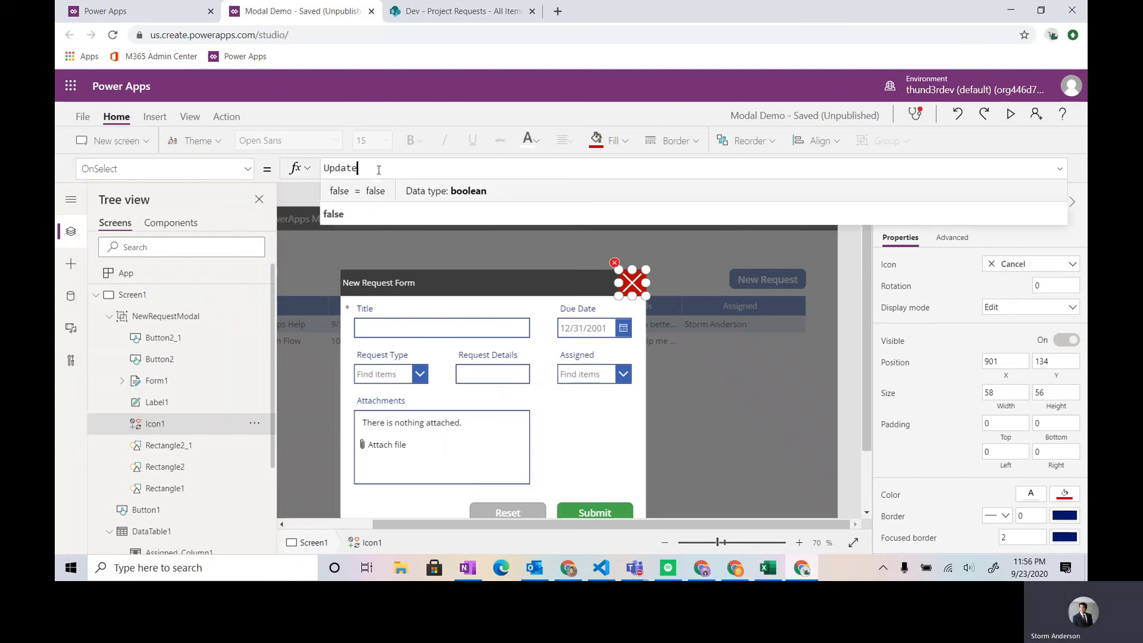
{"action": "key", "text": "Tab"}
{"action": "type", "text": "{"}
{"action": "key", "text": "Tab"}
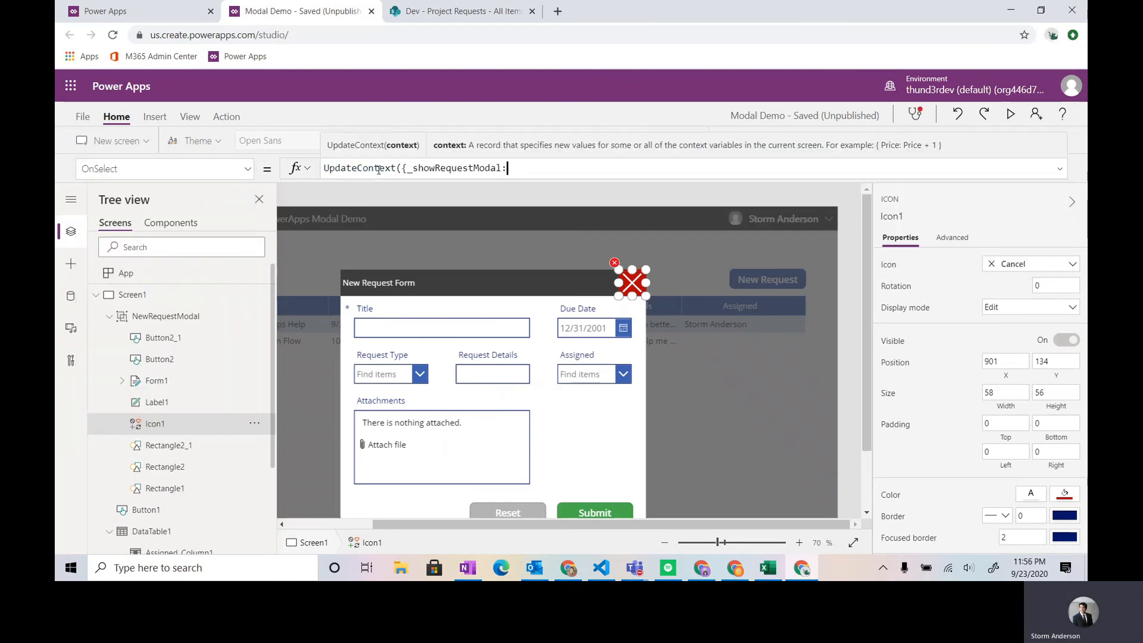
{"action": "type", "text": "false})"}
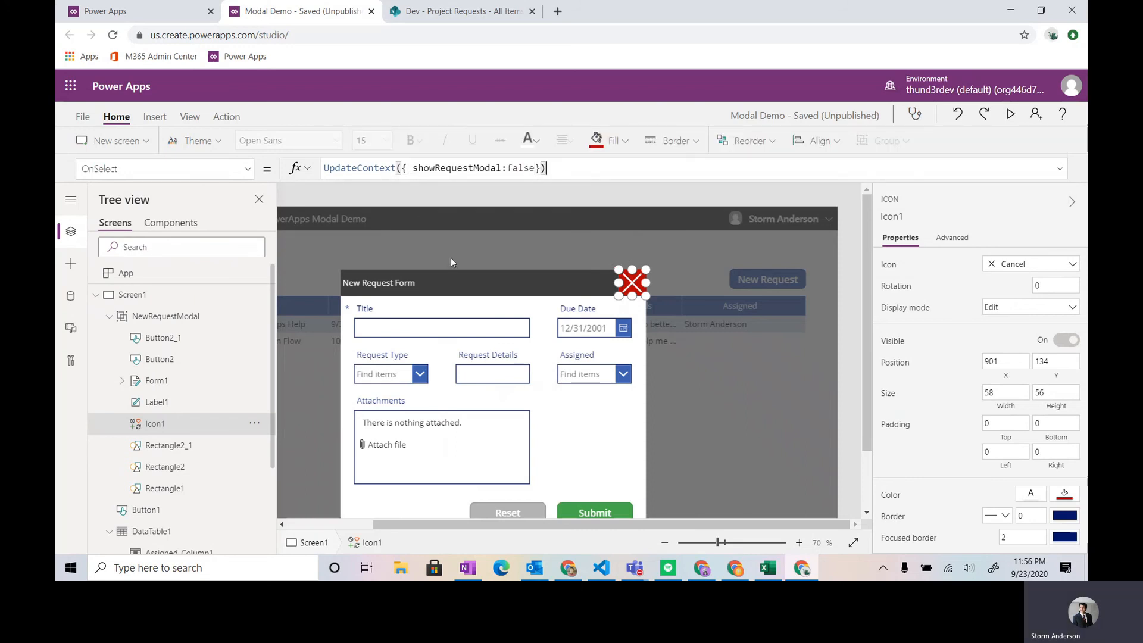
- Preview the app and test closing the modal with its close icon and reopening it with New Request
{"action": "key", "text": "F5"}
{"action": "left_click", "coordinate": [726, 175]}
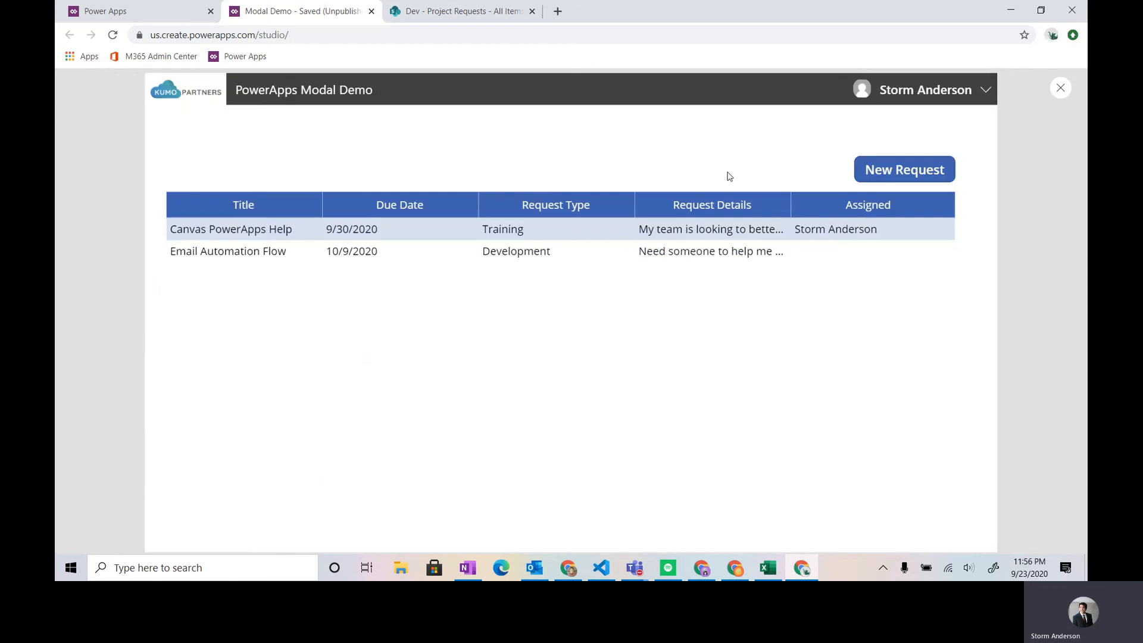
{"action": "left_click", "coordinate": [919, 170]}
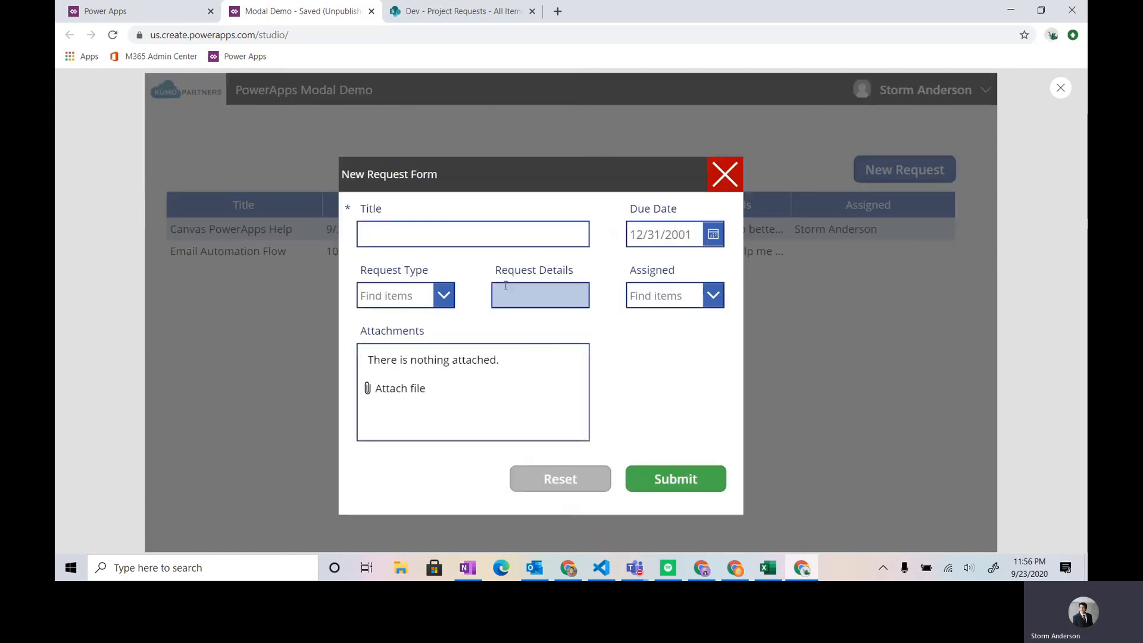
- Test the Reset button after entering sample text in the form's Title field, and exit the preview
{"action": "left_click", "coordinate": [480, 232]}
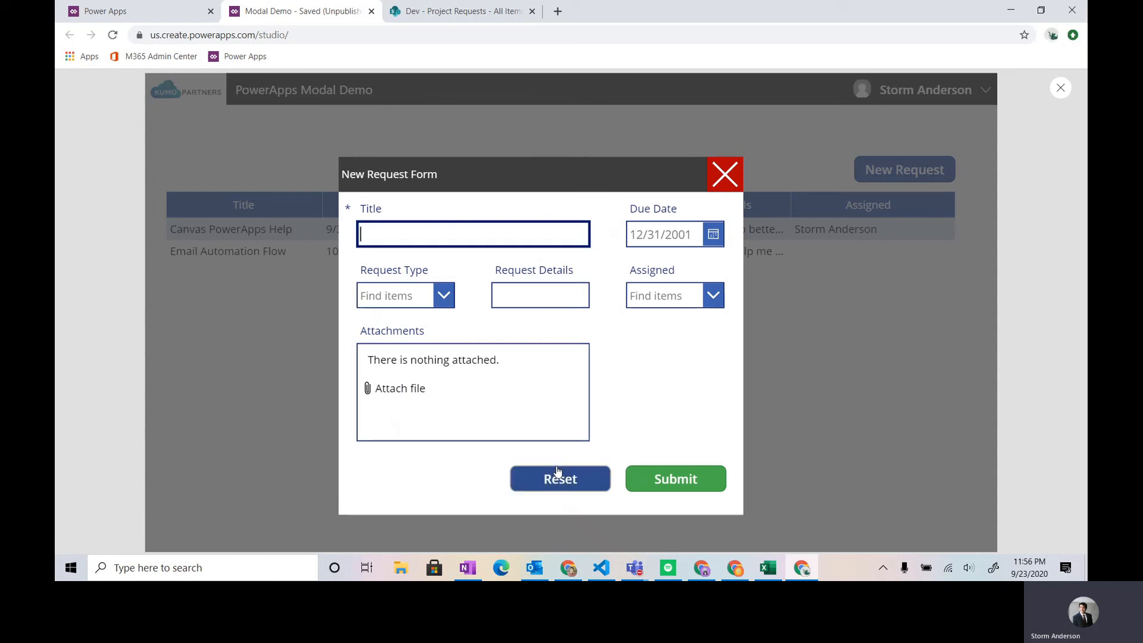
{"action": "type", "text": "test information"}
{"action": "left_click", "coordinate": [557, 474]}
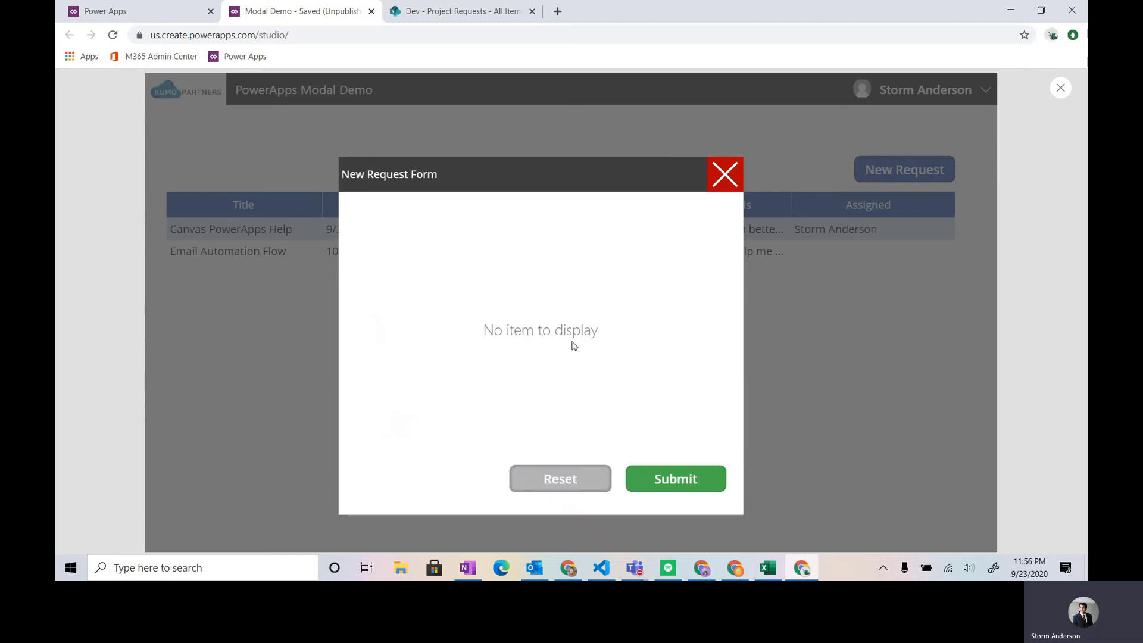
{"action": "key", "text": "Escape"}
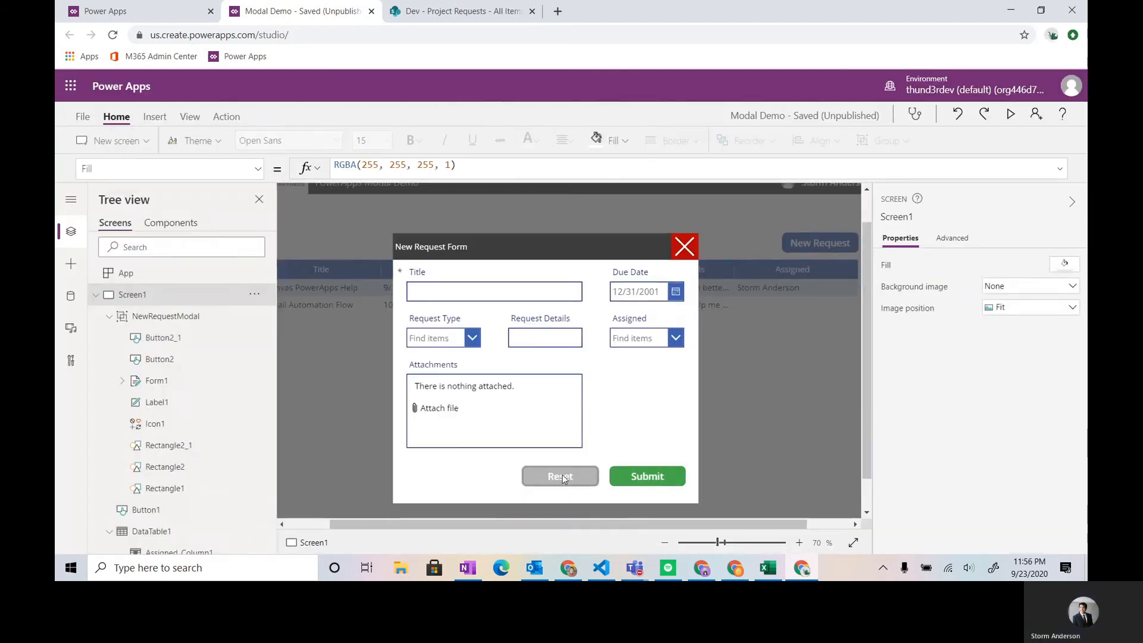
- Extend the Reset button's OnSelect formula to ResetForm(Form1);NewForm(Form1)
{"action": "left_click", "coordinate": [563, 478]}
{"action": "left_click", "coordinate": [563, 478]}
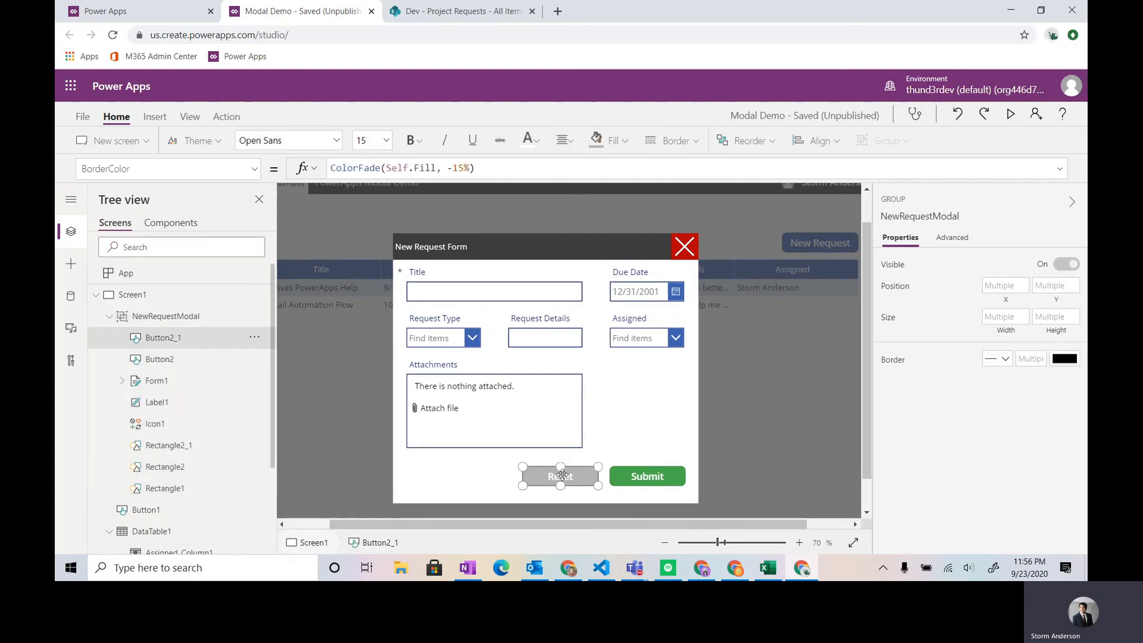
{"action": "left_click", "coordinate": [145, 167]}
{"action": "type", "text": "onsel"}
{"action": "key", "text": "Return"}
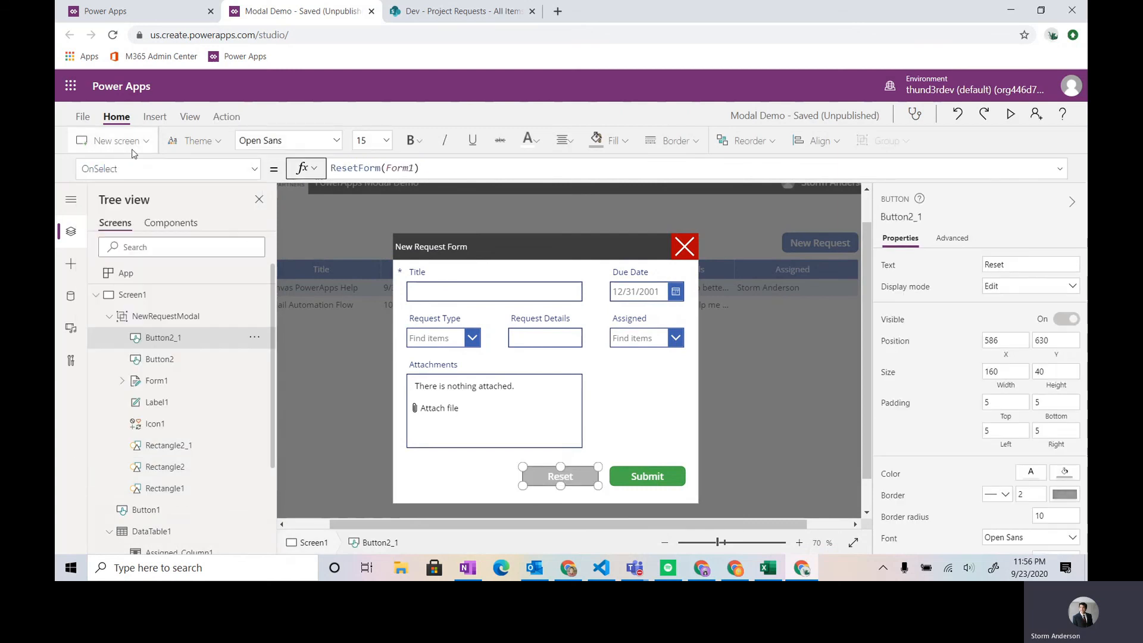
{"action": "left_click", "coordinate": [438, 167]}
{"action": "type", "text": ";"}
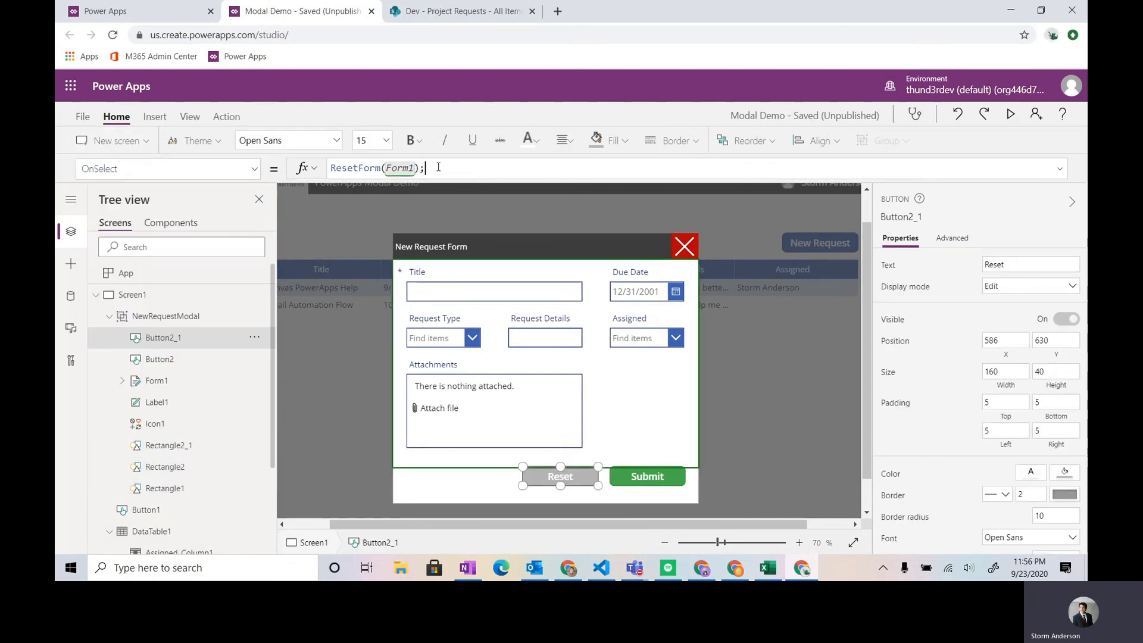
{"action": "type", "text": "NewForm(Form1)"}
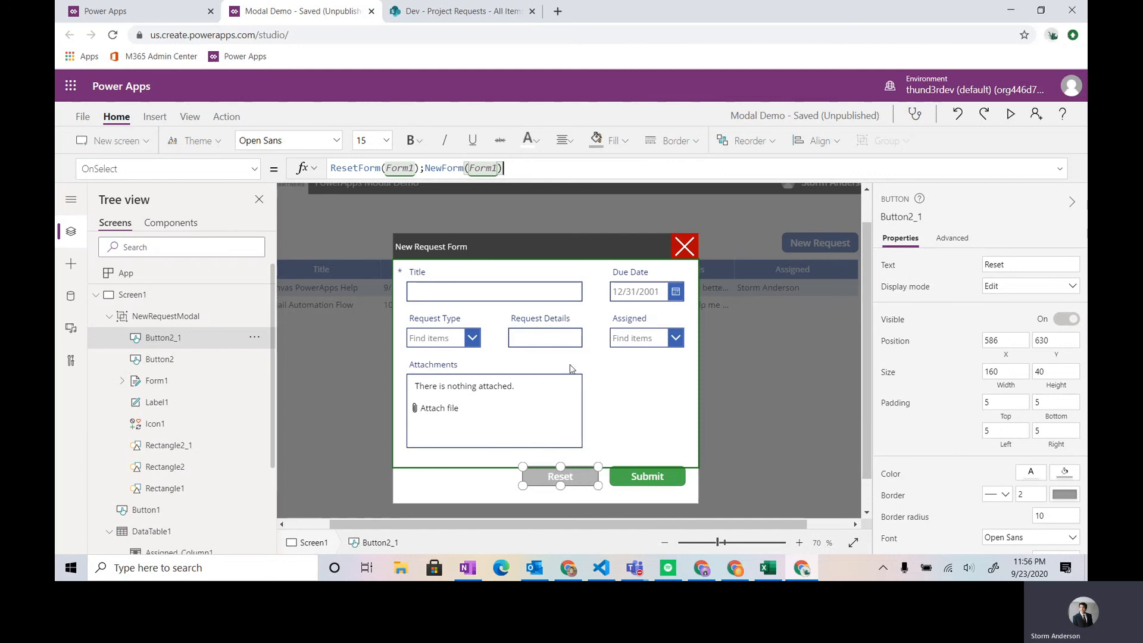
- Preview the app and test the Reset button before and after entering "test inform" in the form's Title field
{"action": "scroll", "coordinate": [586, 421], "scroll_direction": "down", "scroll_amount": 1}
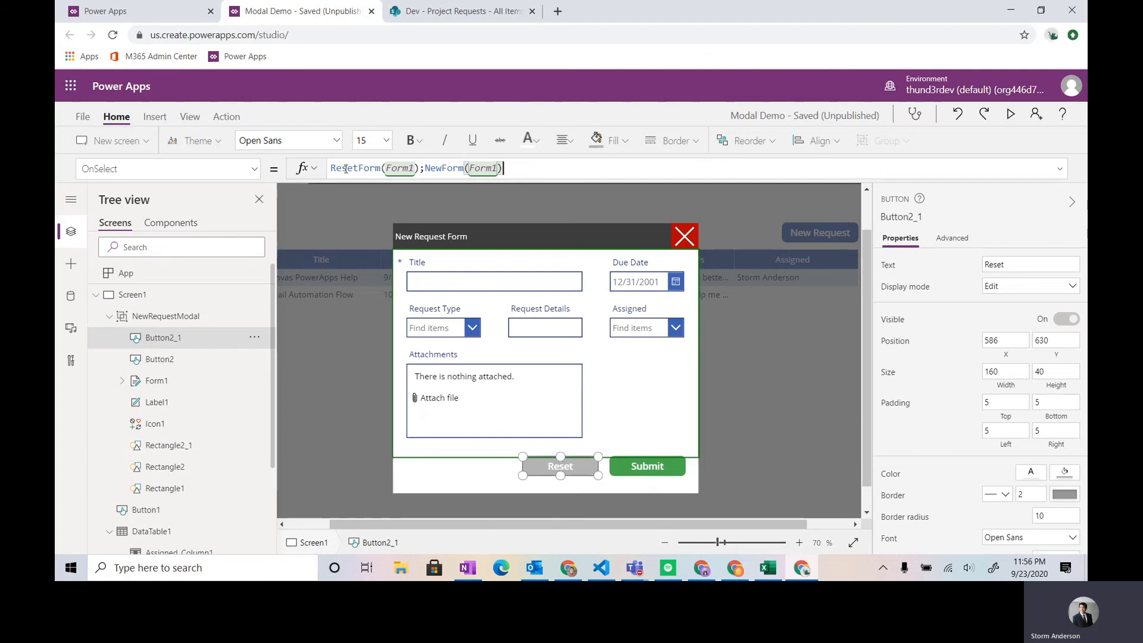
{"action": "key", "text": "F5"}
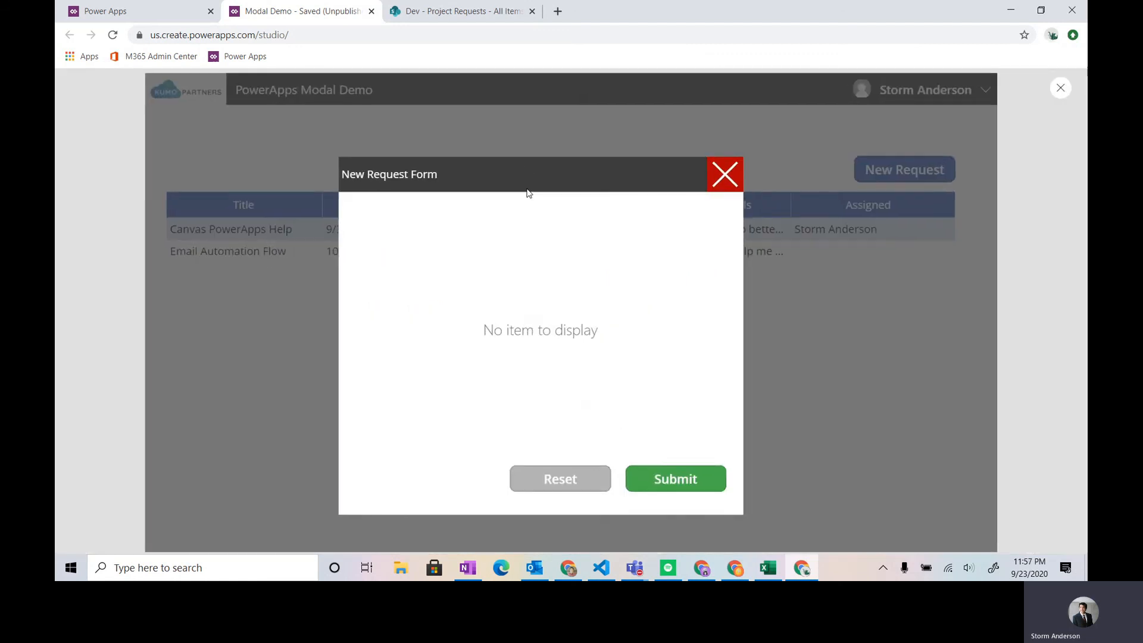
{"action": "left_click", "coordinate": [553, 479]}
{"action": "left_click", "coordinate": [517, 237]}
{"action": "type", "text": "test inform"}
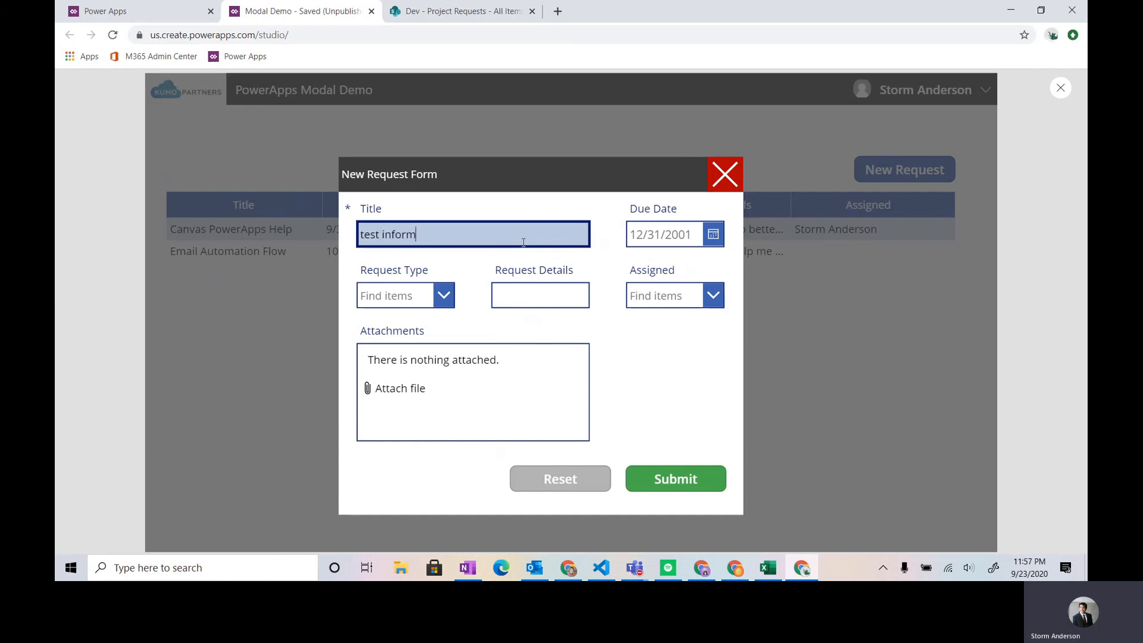
{"action": "left_click", "coordinate": [560, 480]}
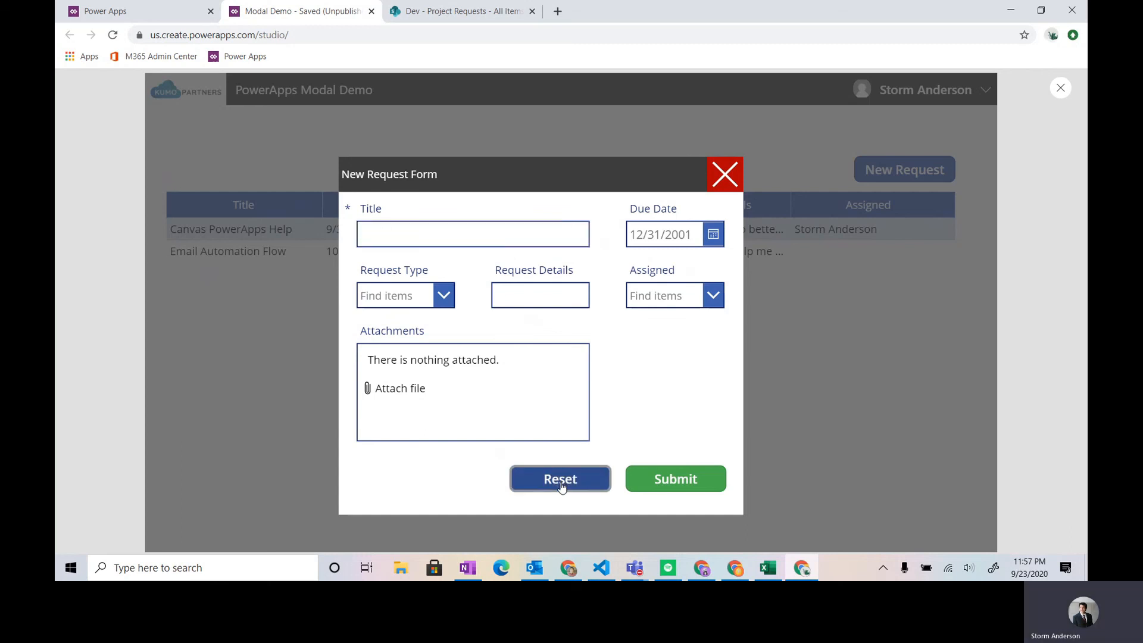
- Close the modal with its close icon, then leave the preview and save the app
{"action": "left_click", "coordinate": [724, 175]}
{"action": "key", "text": "Escape"}
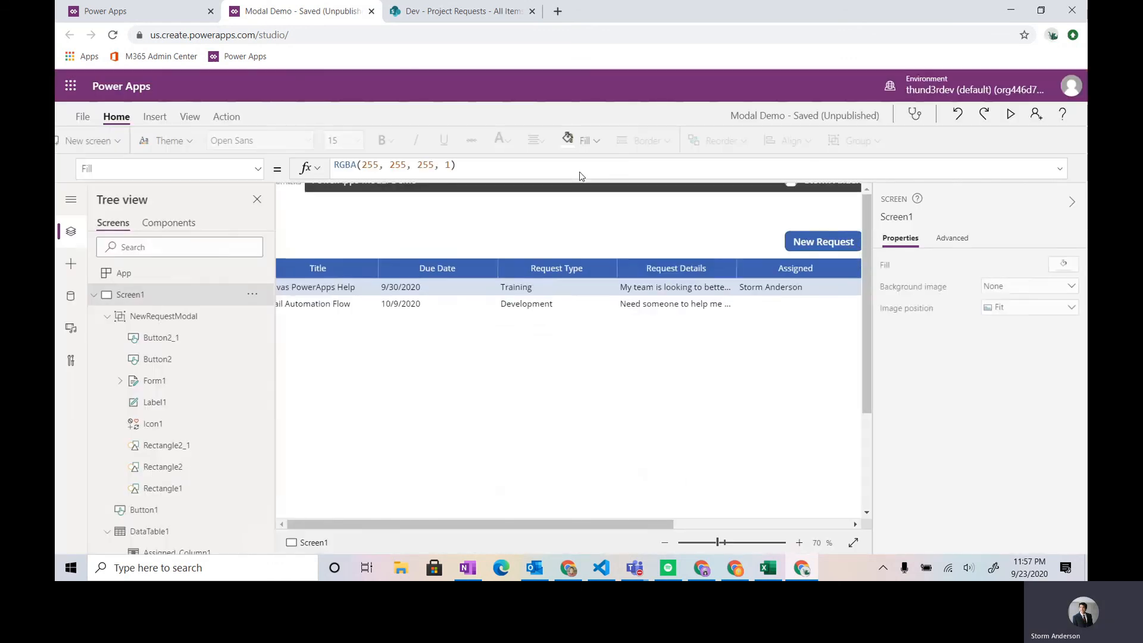
{"action": "key", "text": "ctrl+s"}
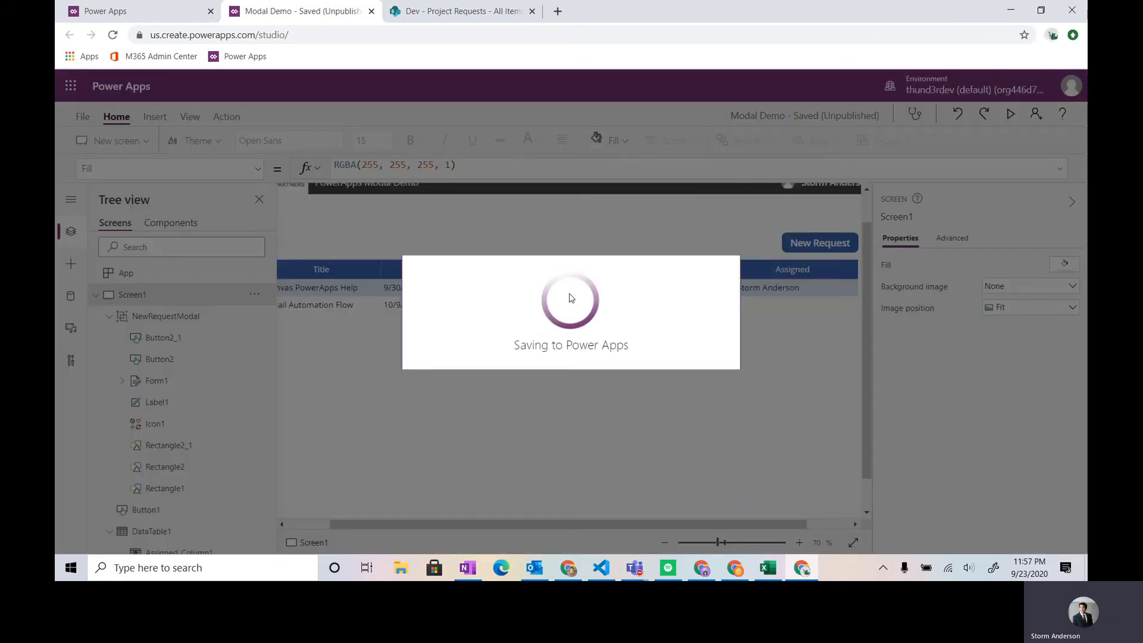